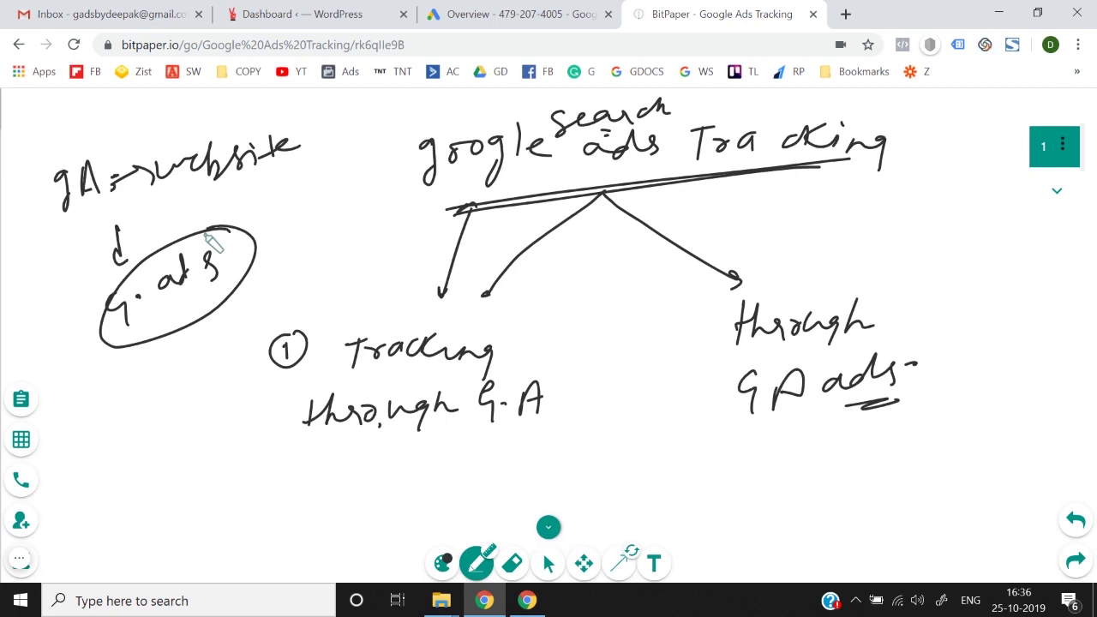
# Step: Open analytics.google.com in a new browser tab and start the Google Analytics sign-up
pyautogui.click(502, 10)
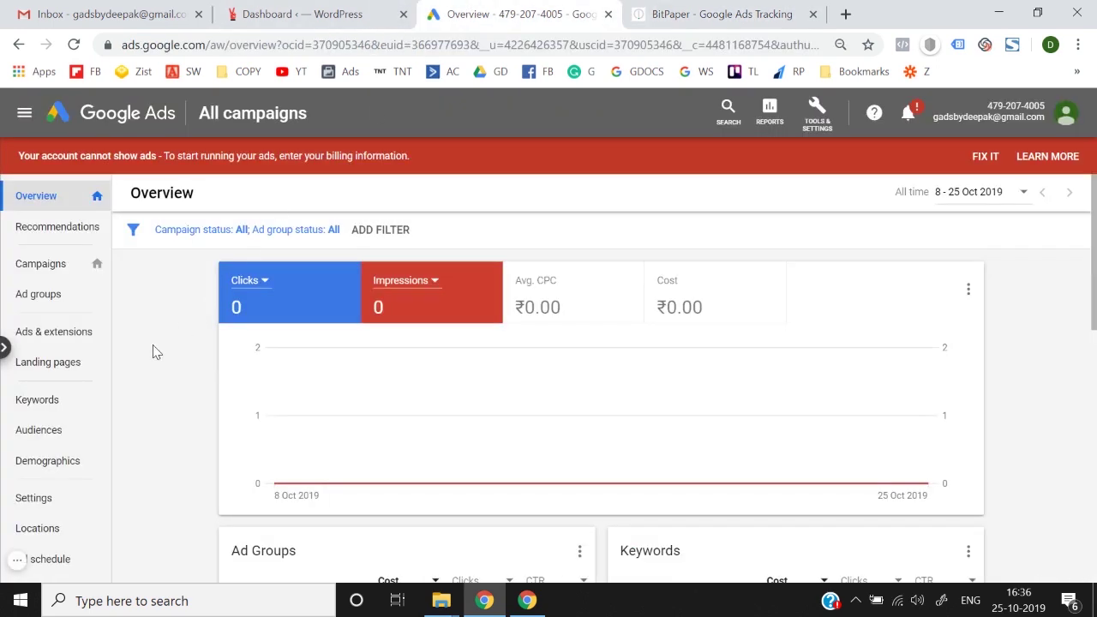
pyautogui.click(845, 14)
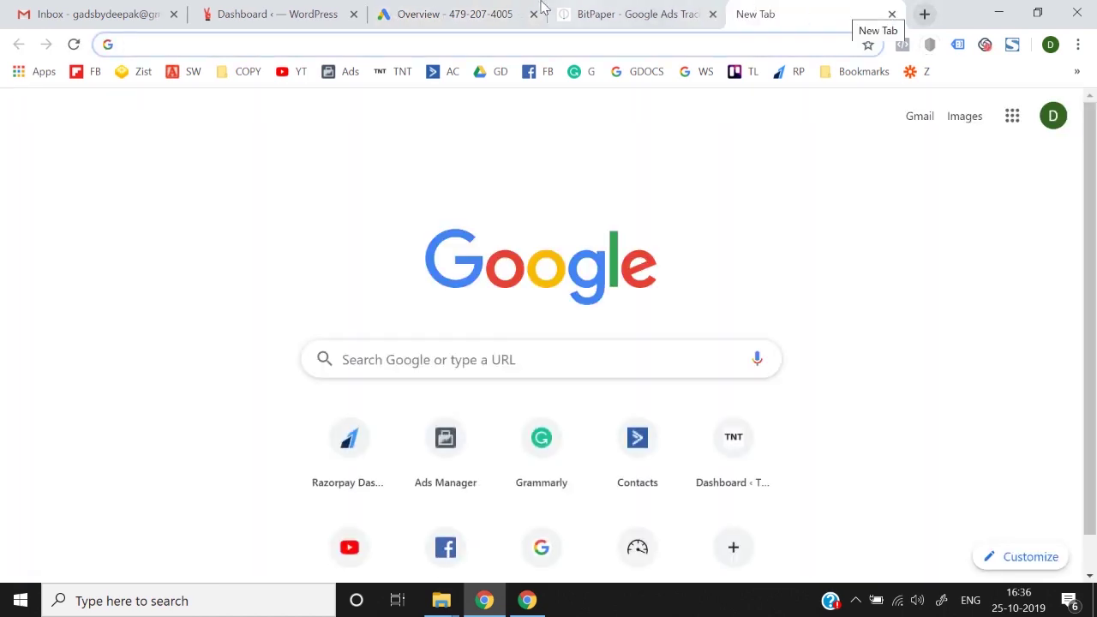
pyautogui.click(495, 7)
pyautogui.click(617, 12)
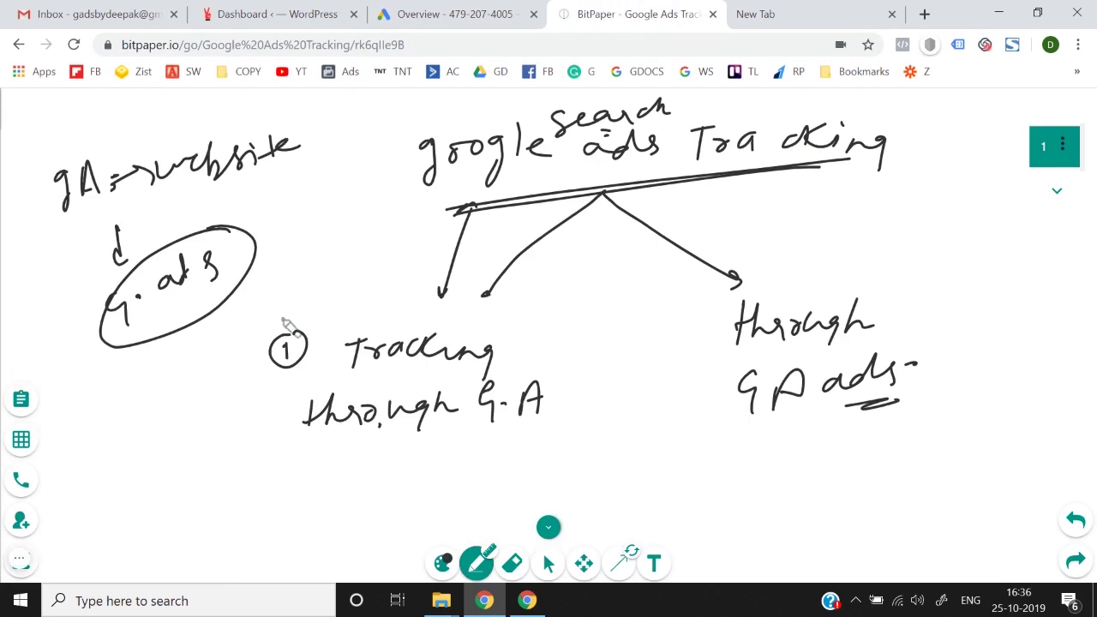
pyautogui.click(819, 7)
pyautogui.write('ana')
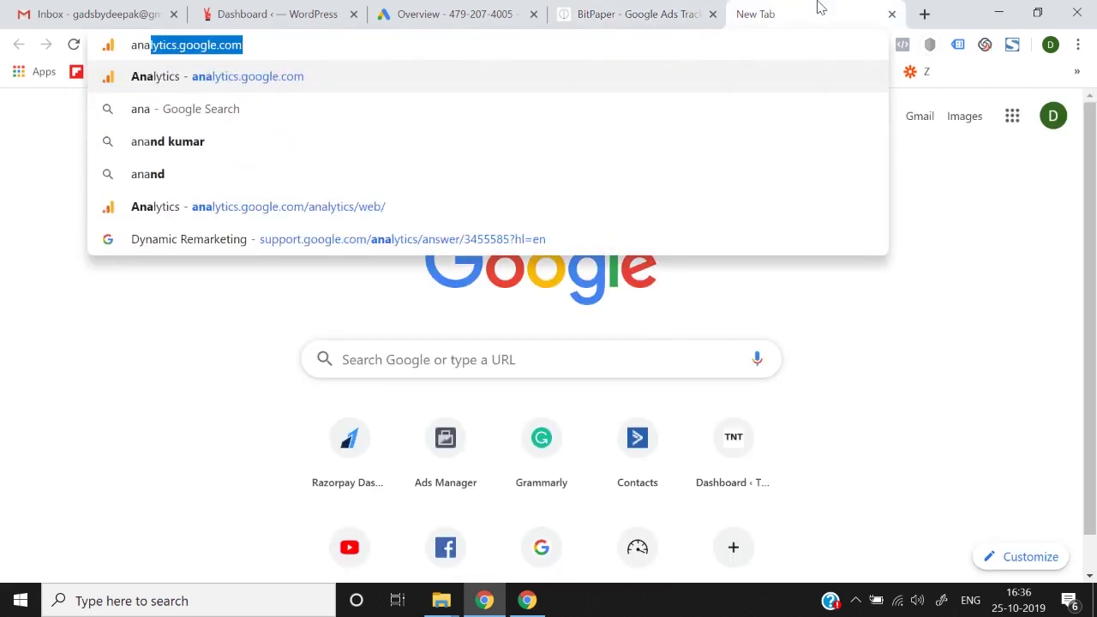
pyautogui.press('Return')
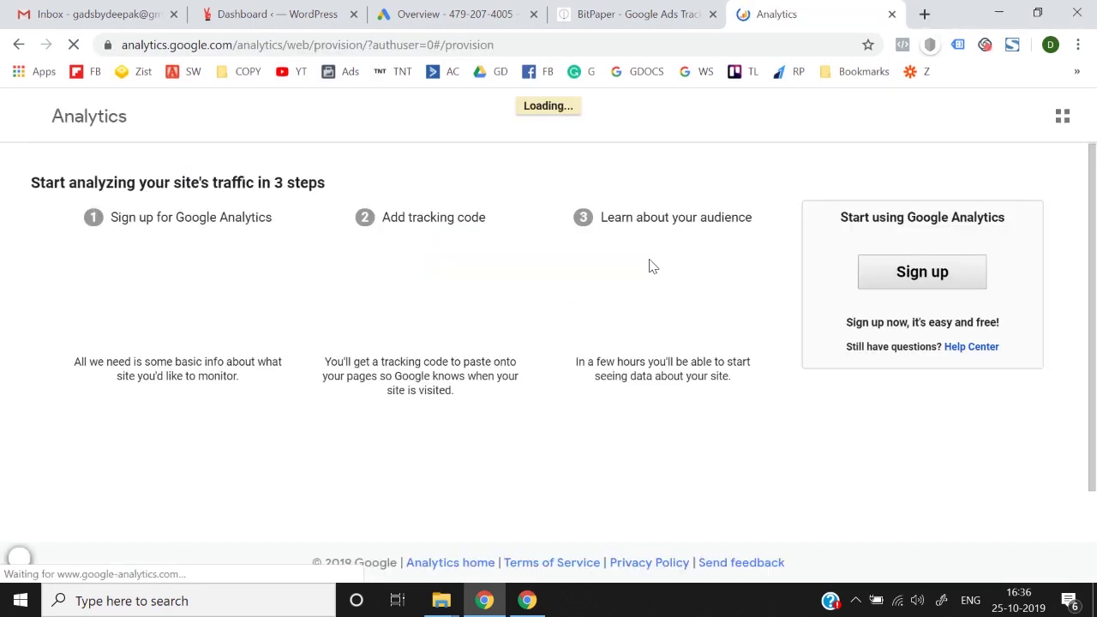
pyautogui.click(891, 287)
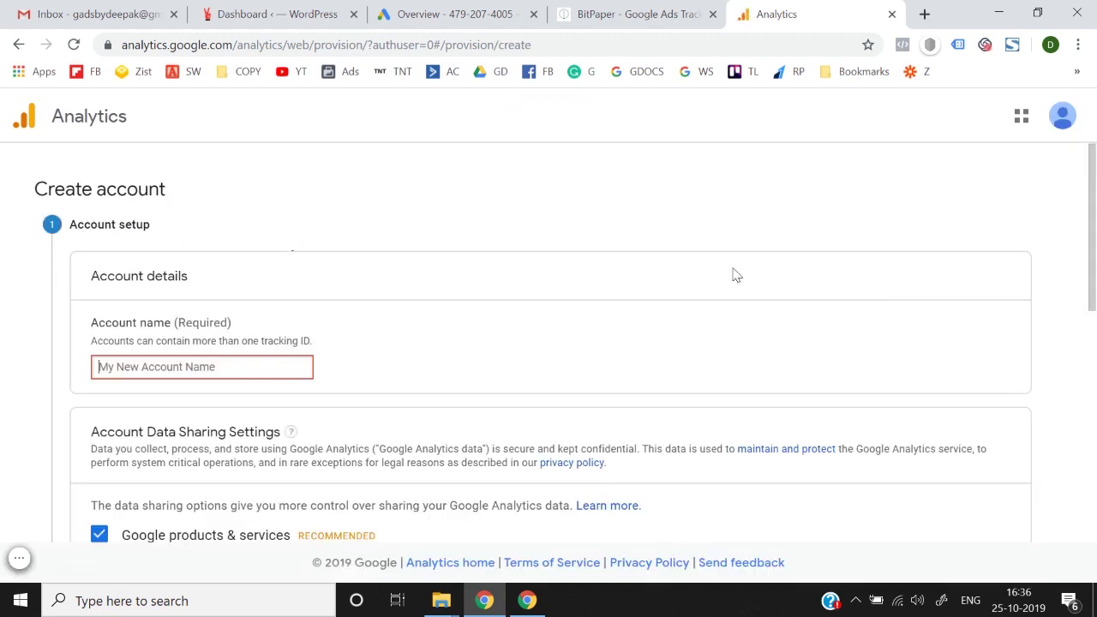
# Step: Open the live site from the WordPress dashboard in a new tab and copy its domain, softb2.com, from the address
pyautogui.scroll(-1, 341, 314)
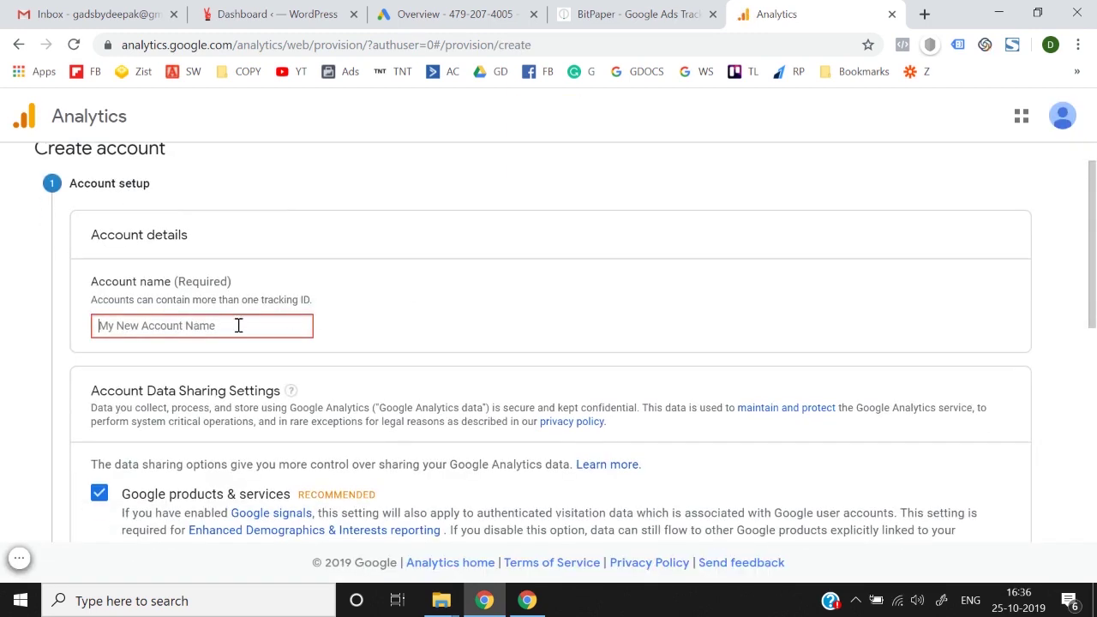
pyautogui.click(302, 11)
pyautogui.moveTo(79, 114)
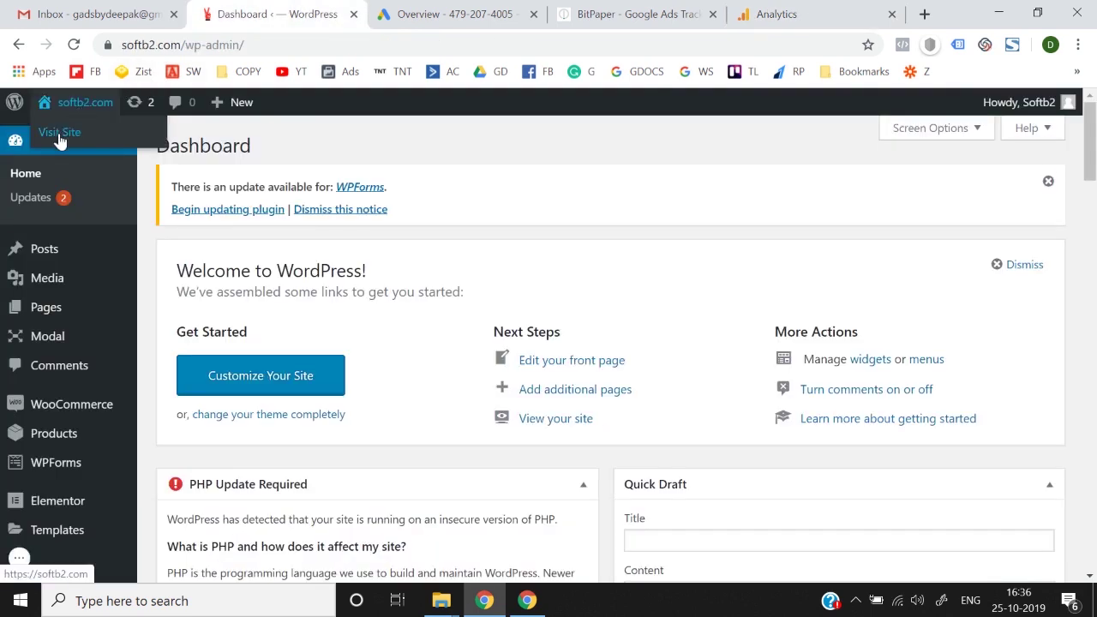
pyautogui.rightClick(59, 135)
pyautogui.click(94, 146)
pyautogui.click(342, 11)
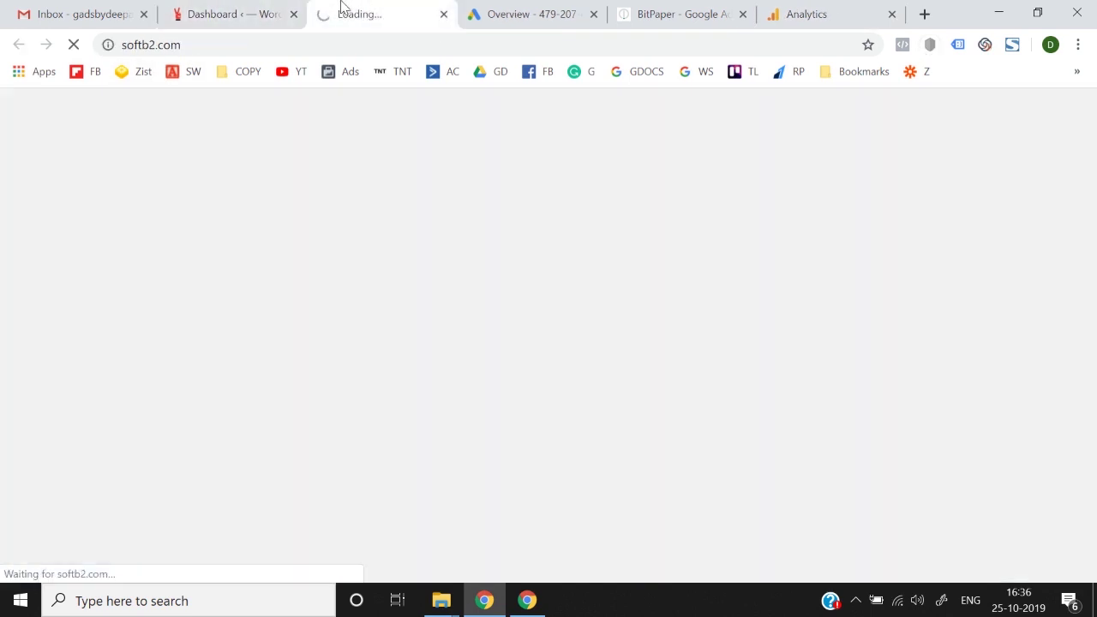
pyautogui.moveTo(164, 44); pyautogui.dragTo(233, 49)
pyautogui.hotkey('ctrl', 'c')
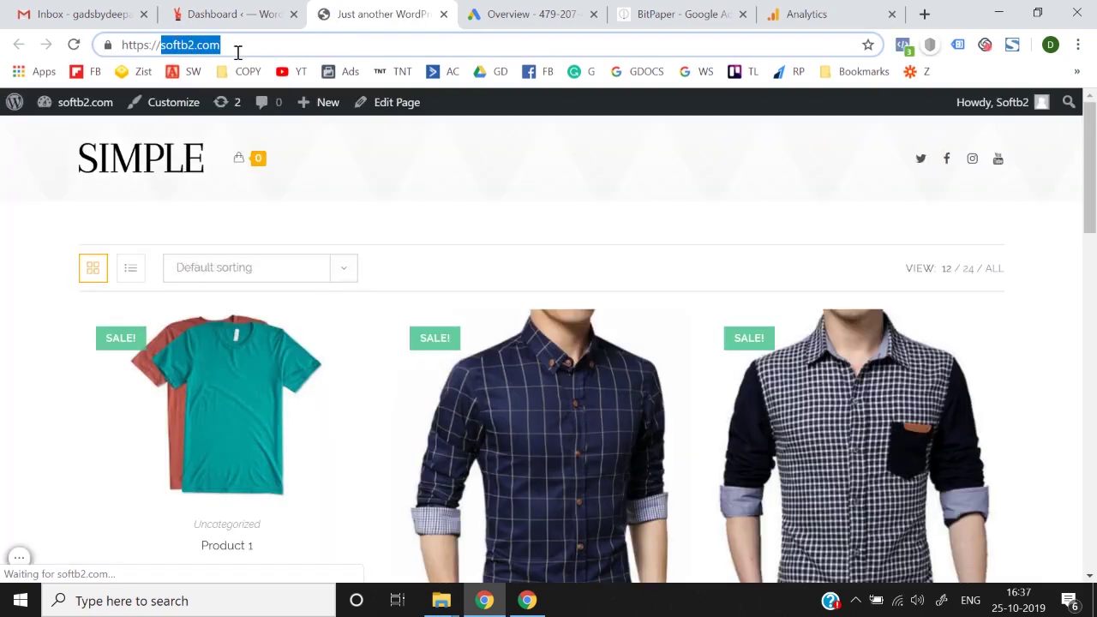
# Step: Name the new Analytics account softb2.com and continue with the default data sharing settings
pyautogui.click(836, 10)
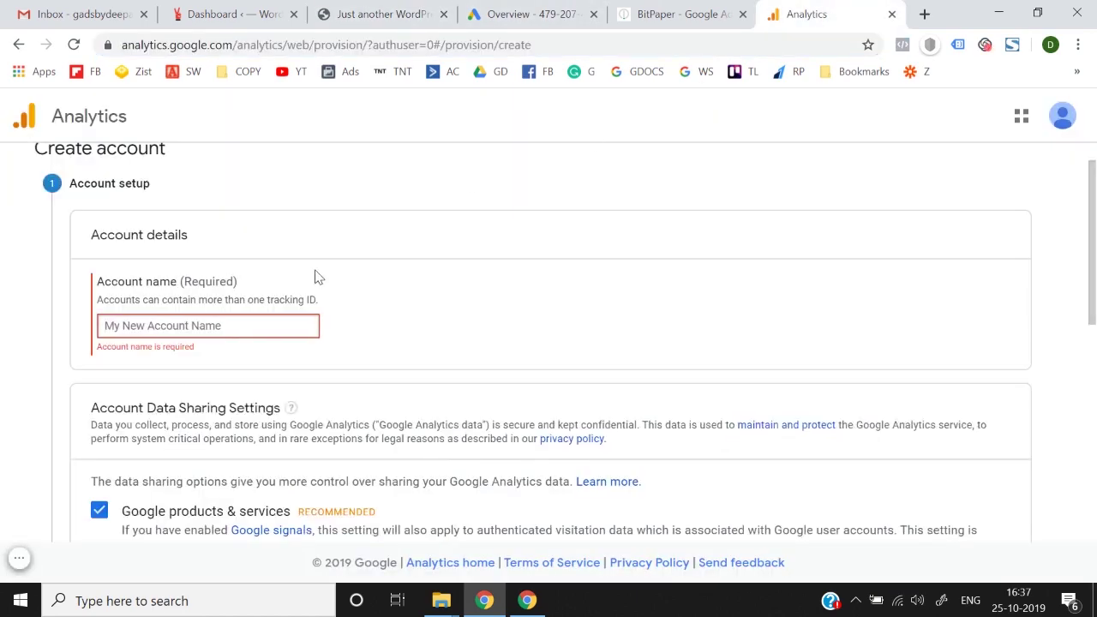
pyautogui.hotkey('ctrl', 'v')
pyautogui.click(23, 383)
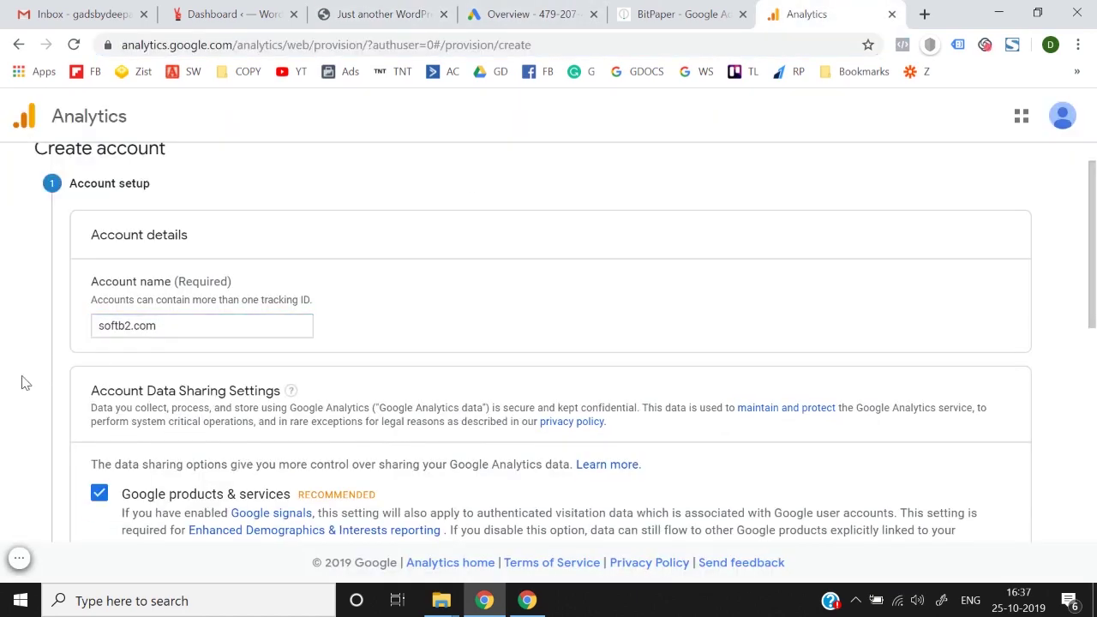
pyautogui.scroll(-6, 188, 377)
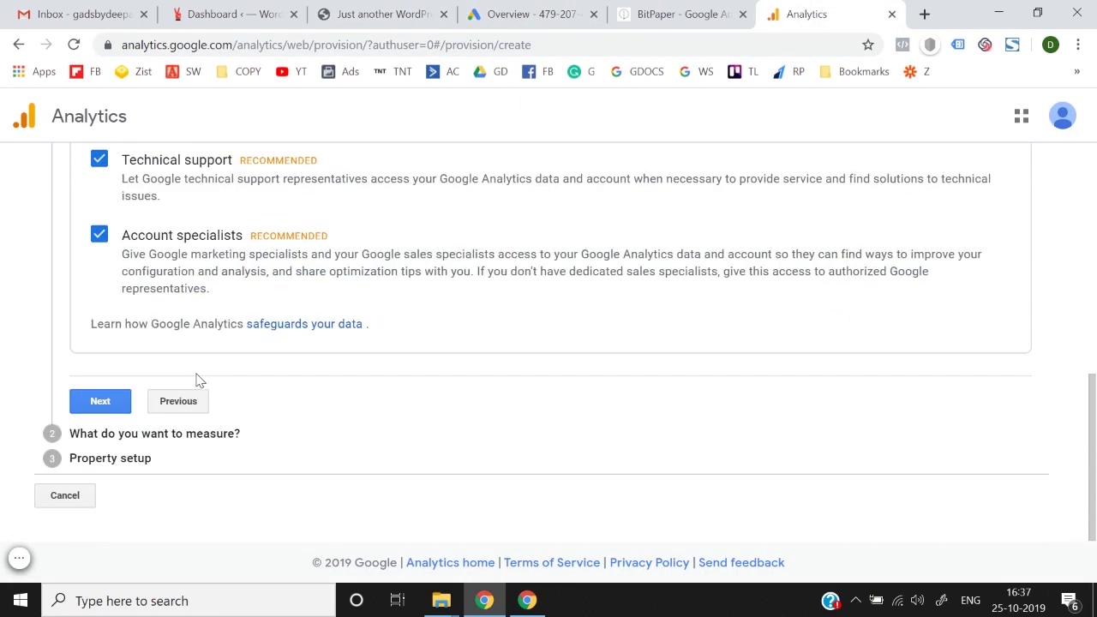
pyautogui.click(101, 400)
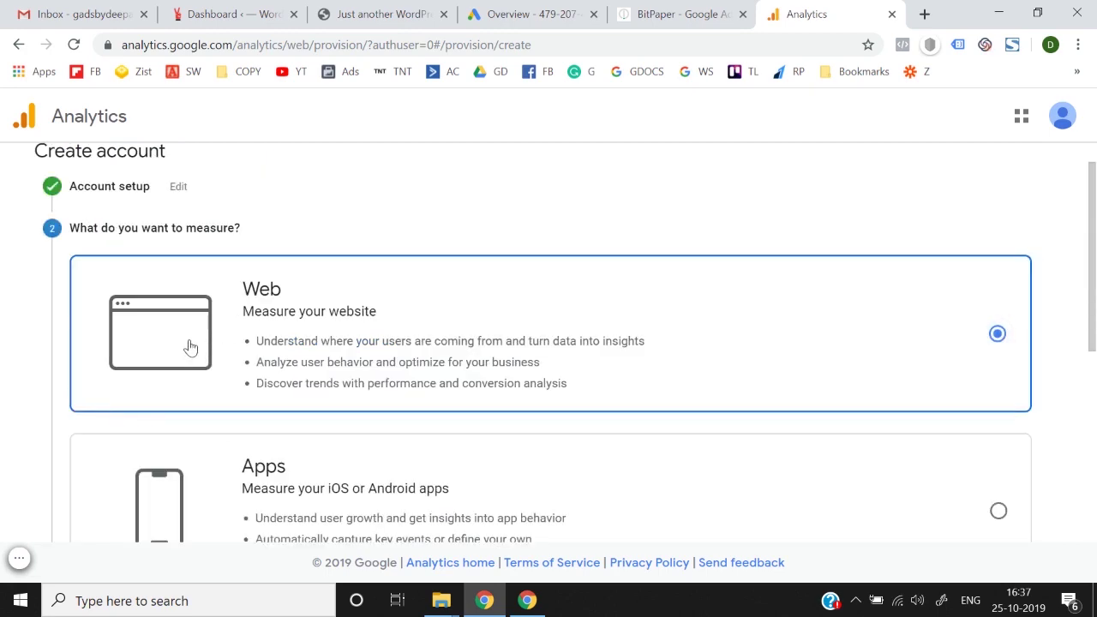
# Step: Keep Web as what to measure and enter softb2.com as the website name in the property setup
pyautogui.scroll(-5, 190, 347)
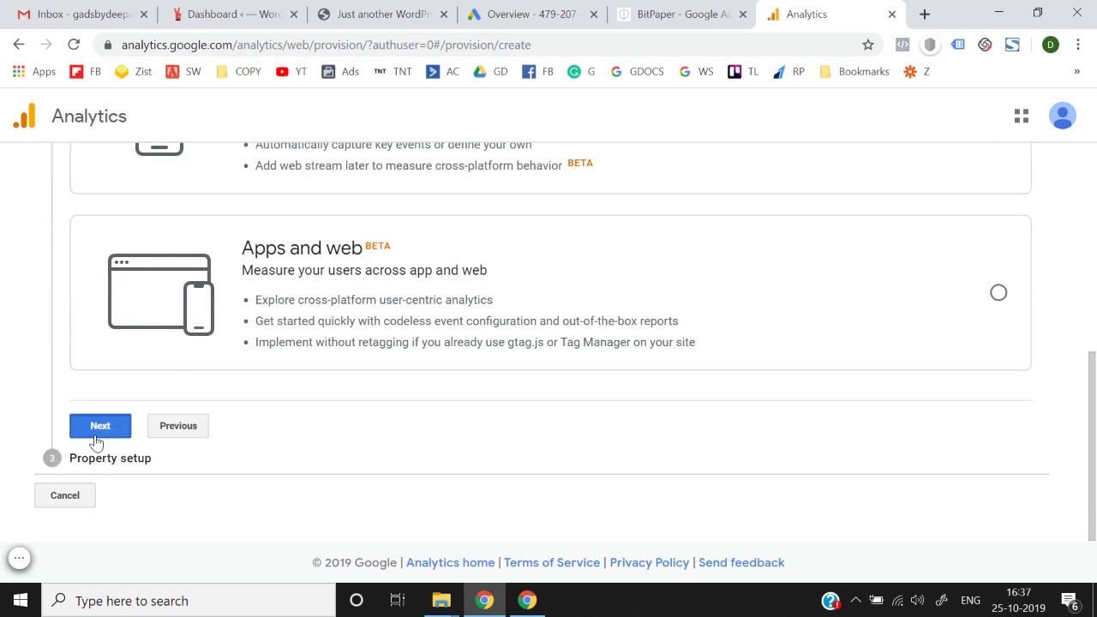
pyautogui.click(100, 425)
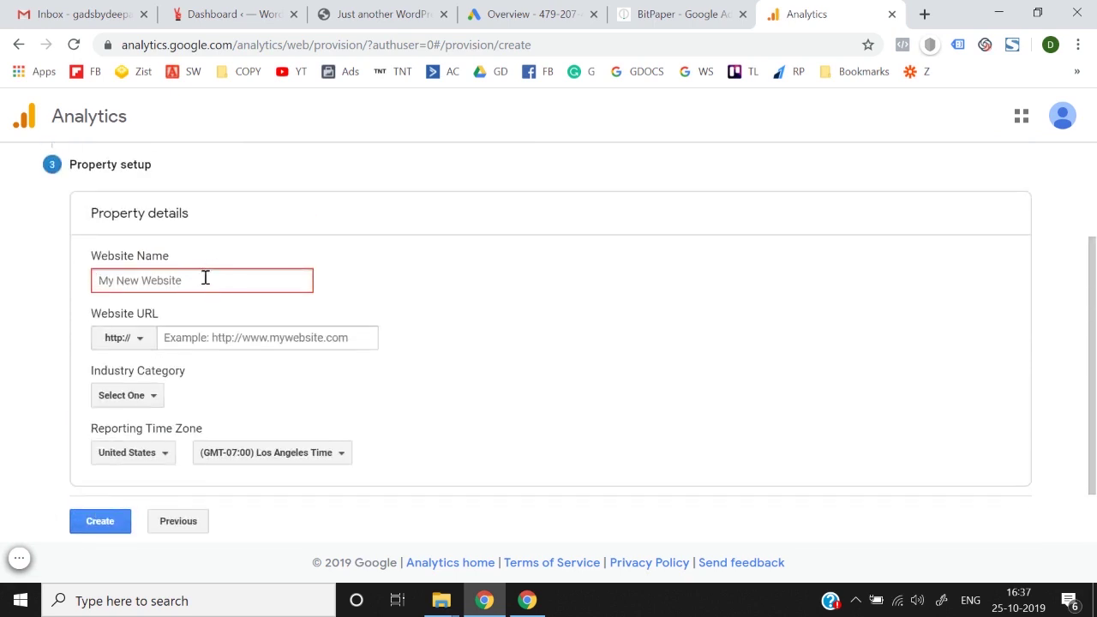
pyautogui.hotkey('ctrl', 'v')
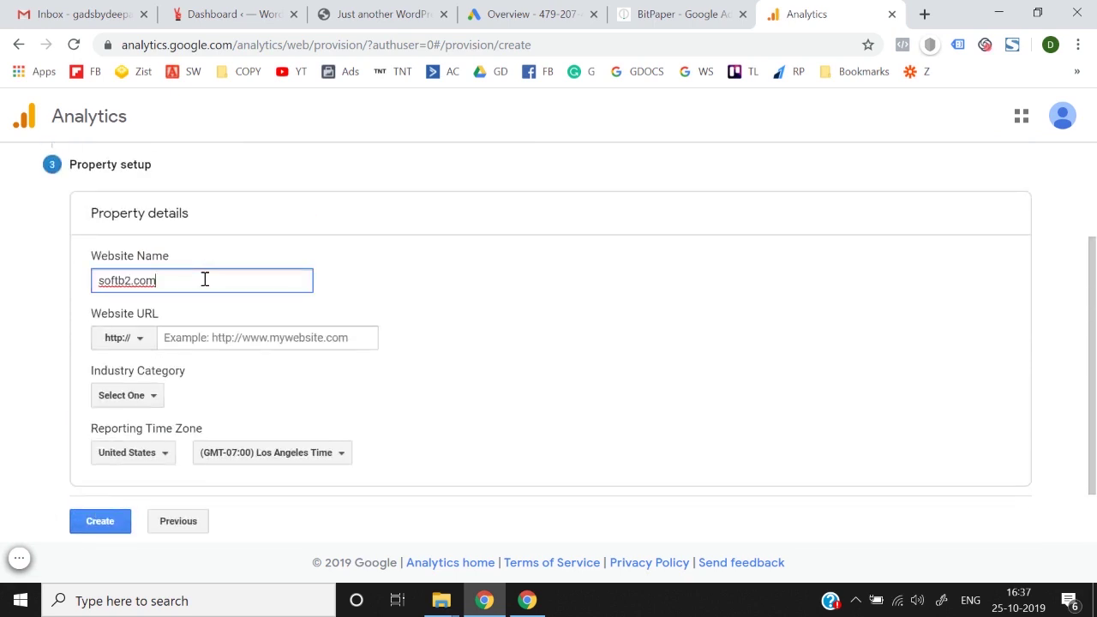
pyautogui.click(118, 349)
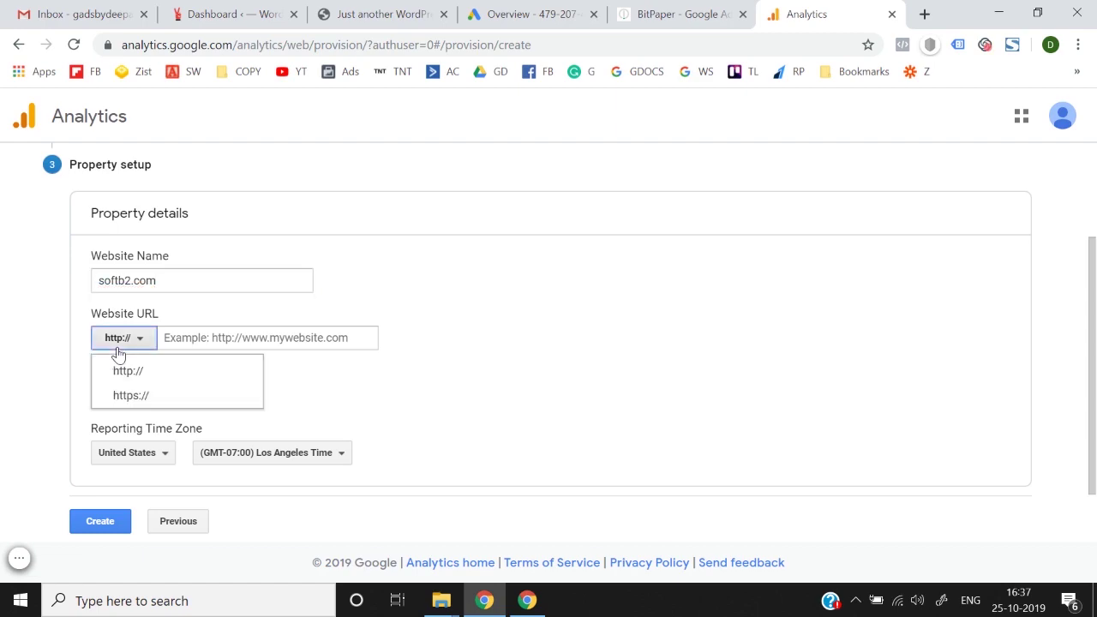
pyautogui.click(231, 14)
pyautogui.click(51, 134)
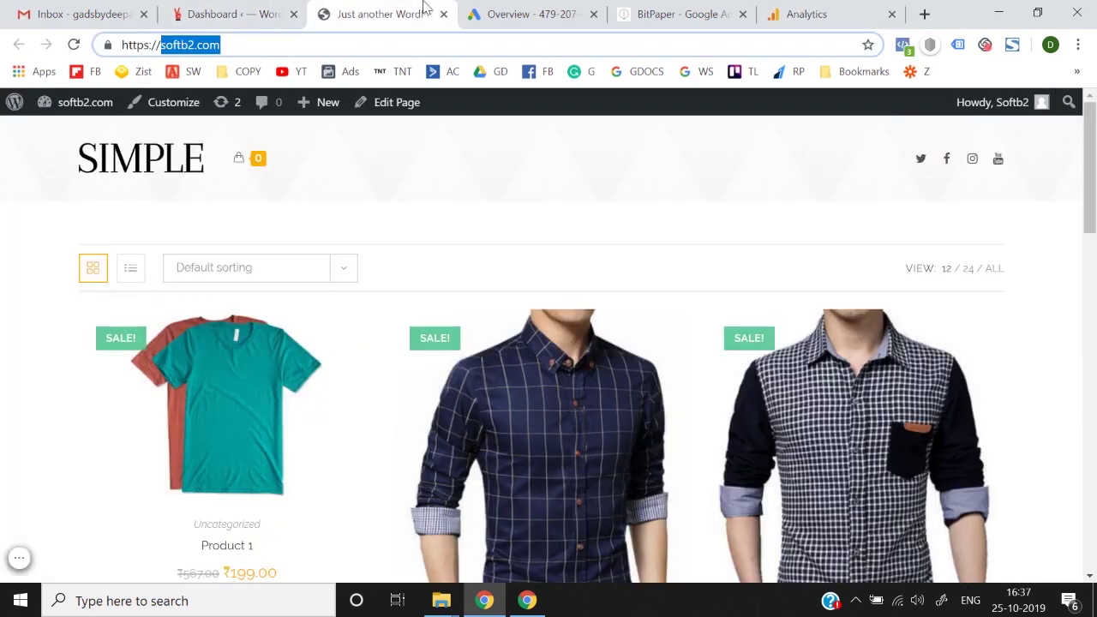
pyautogui.click(836, 8)
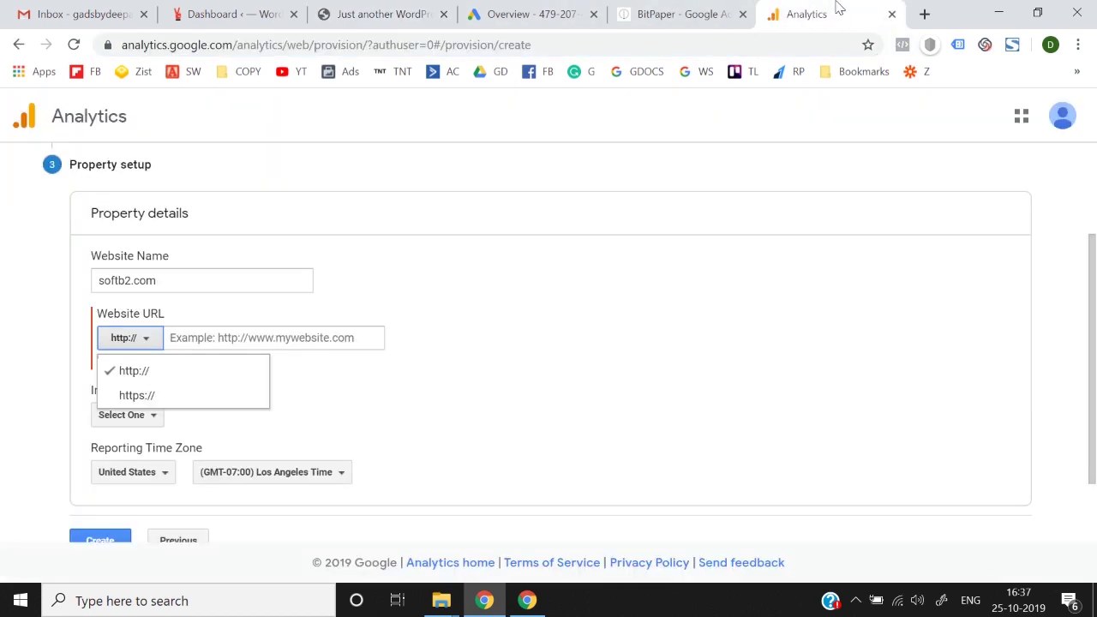
pyautogui.click(171, 399)
pyautogui.click(294, 341)
pyautogui.hotkey('ctrl', 'v')
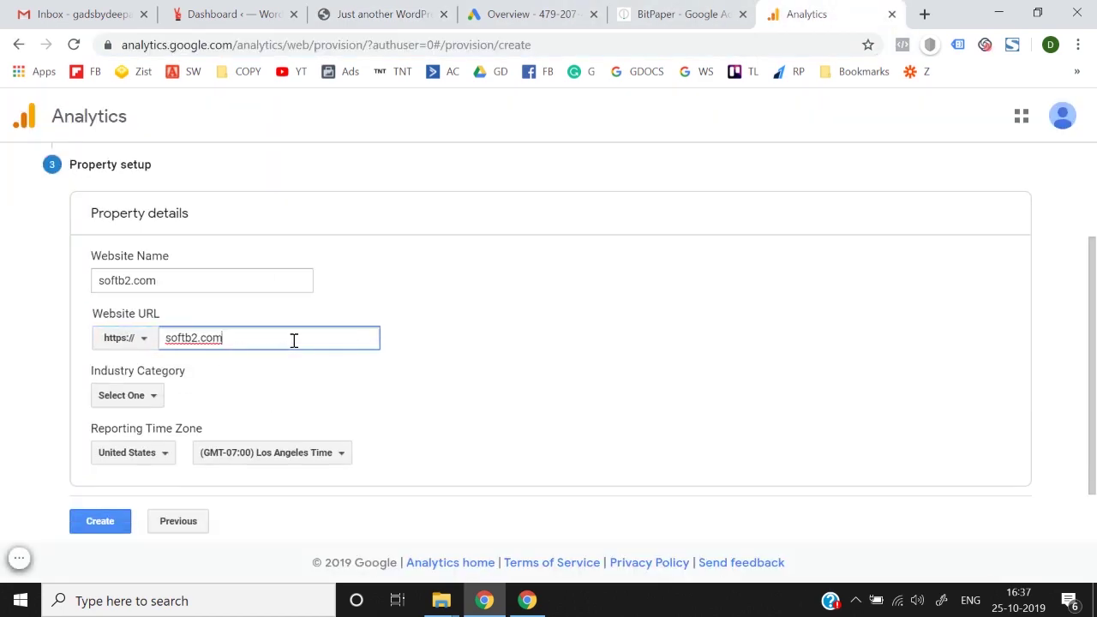
pyautogui.click(406, 371)
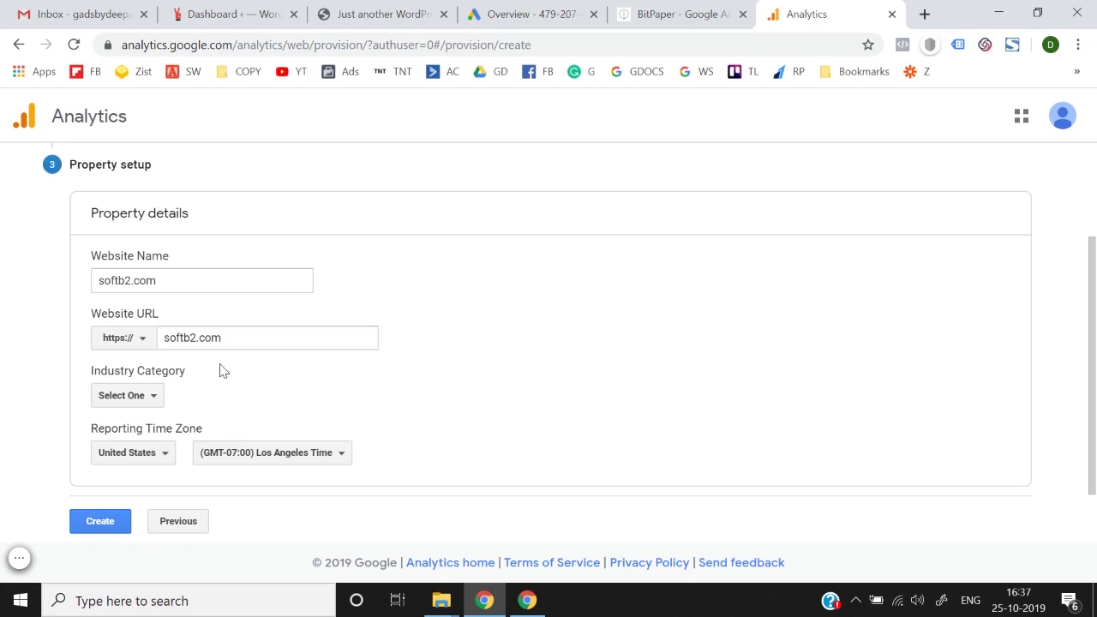
# Step: Set the property's industry category to Shopping
pyautogui.scroll(-1, 251, 369)
pyautogui.click(146, 326)
pyautogui.write('ec')
pyautogui.press('BackSpace')
pyautogui.press('BackSpace')
pyautogui.write('onl')
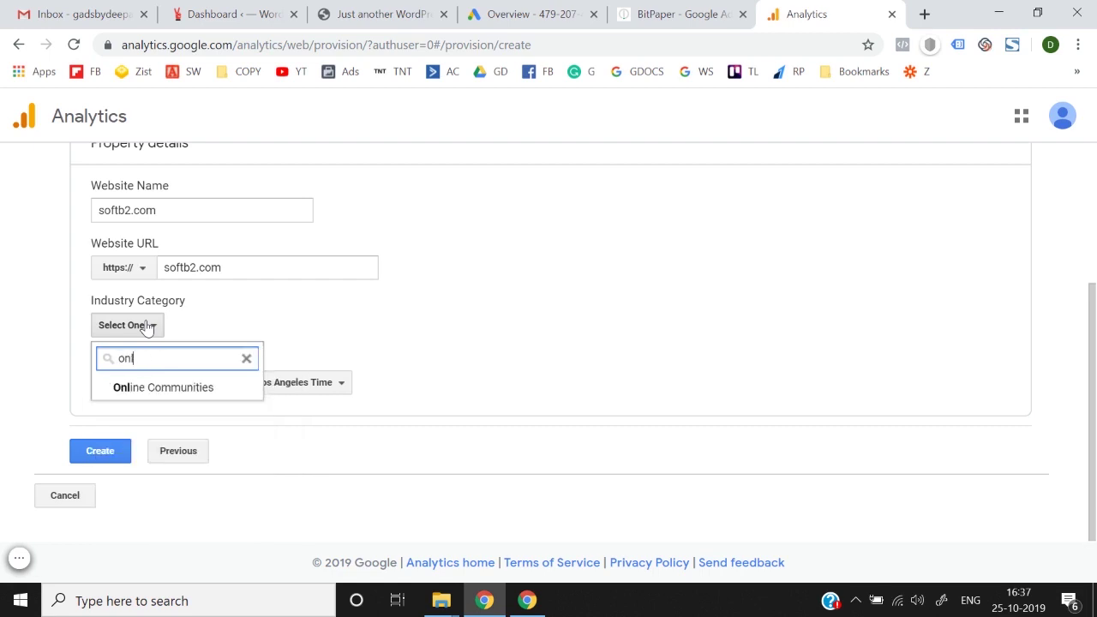
pyautogui.write('sho')
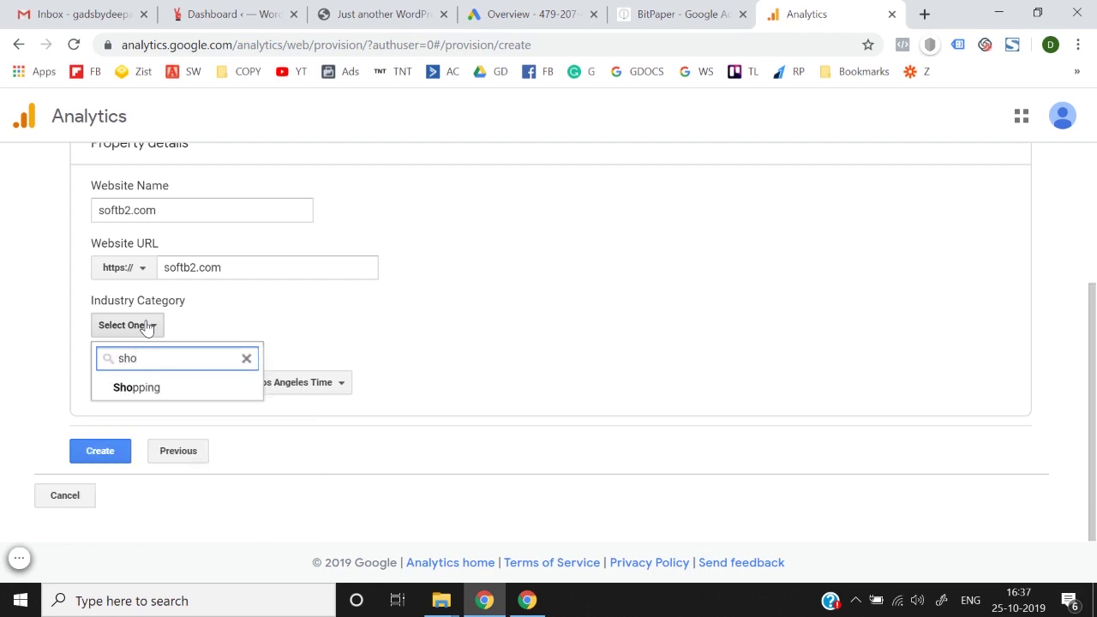
pyautogui.click(153, 387)
# Step: Set the reporting time zone country to India and submit the property for creation
pyautogui.click(131, 385)
pyautogui.write('india')
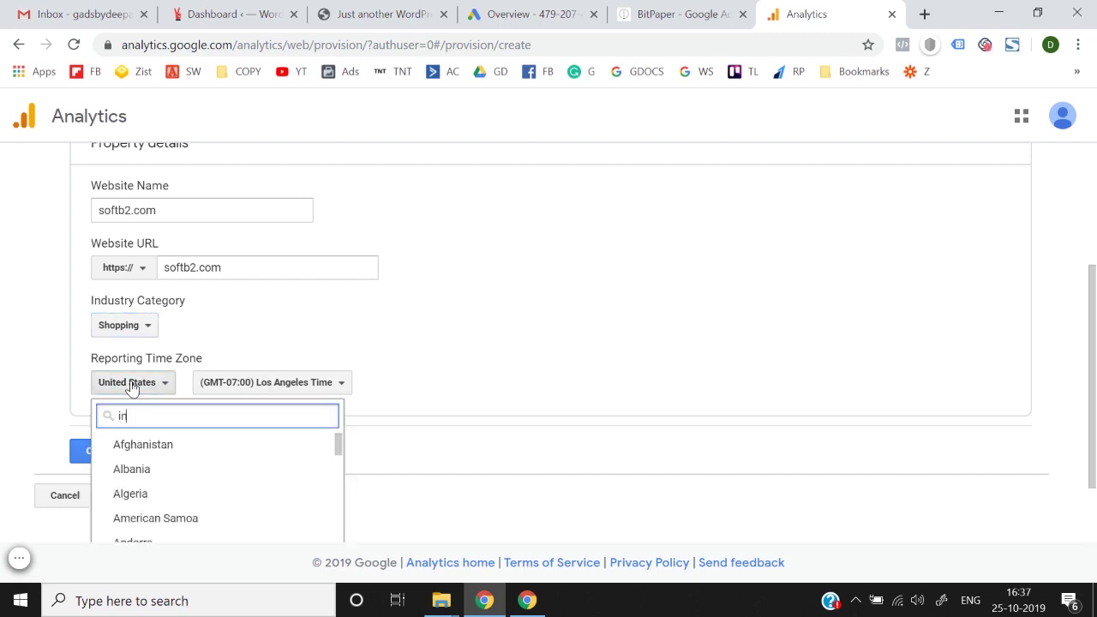
pyautogui.click(129, 470)
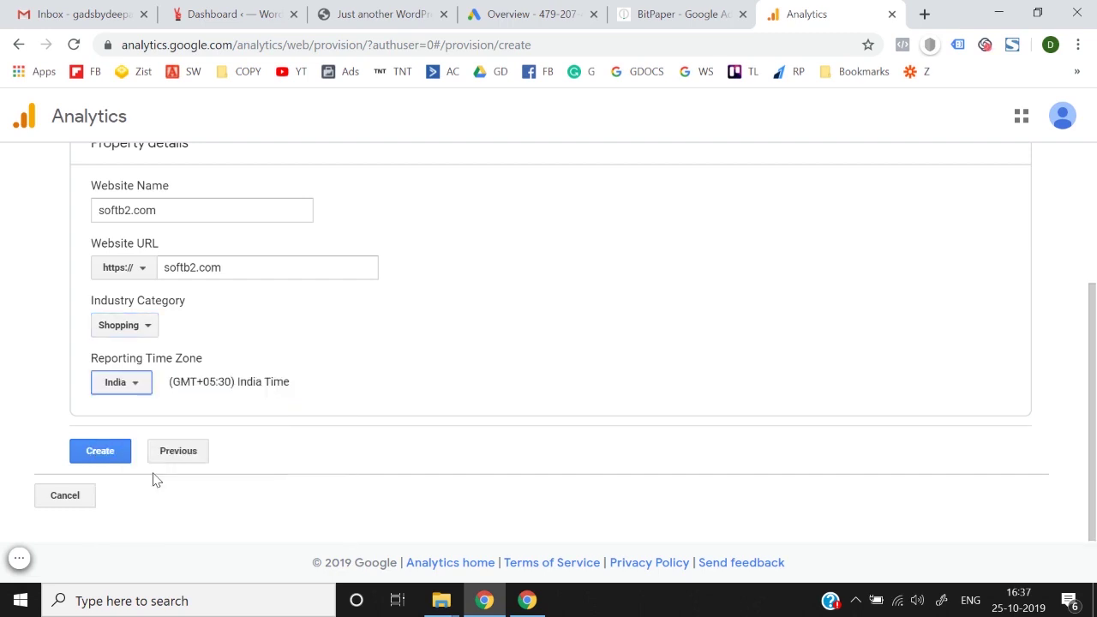
pyautogui.click(94, 450)
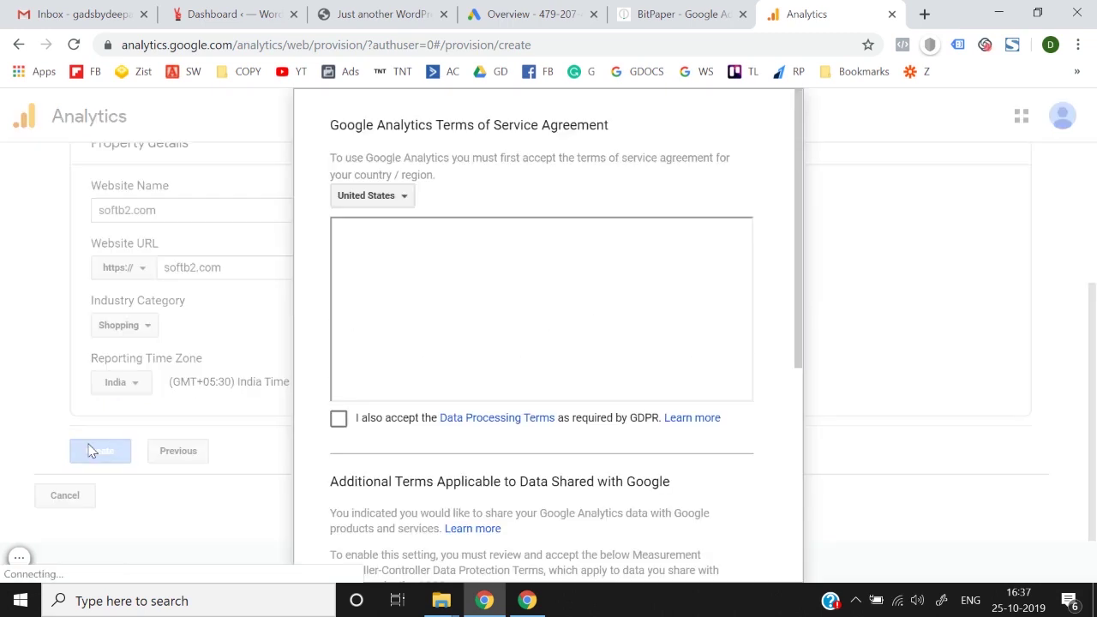
# Step: Choose India for the terms of service and accept them with the GDPR Data Processing Terms and the Measurement Controller-Controller Data Protection Terms
pyautogui.click(348, 205)
pyautogui.write('india')
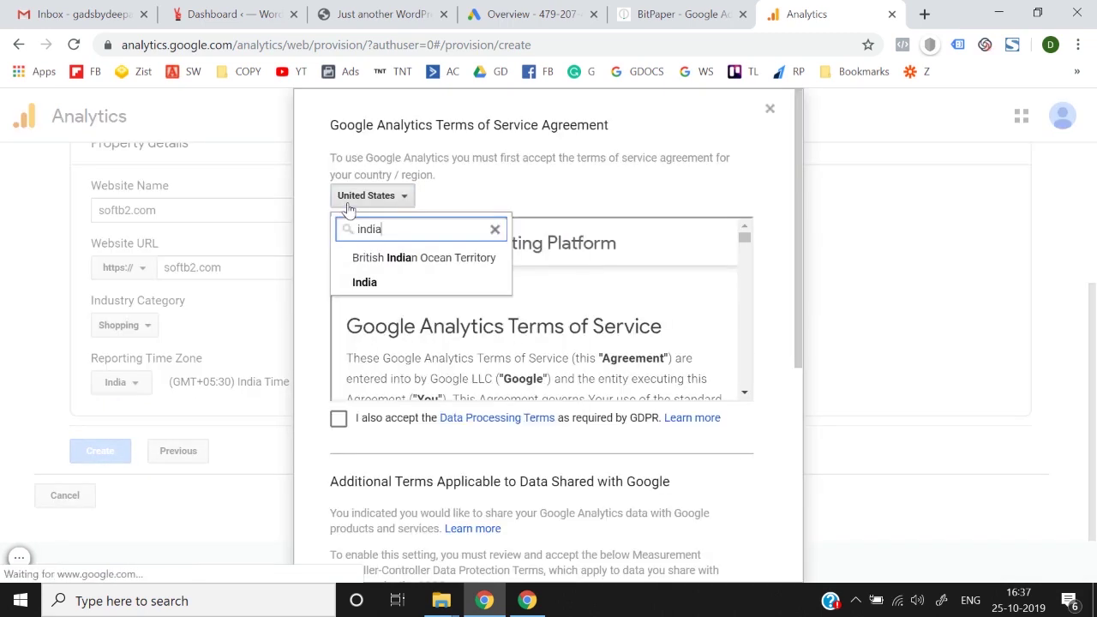
pyautogui.click(411, 290)
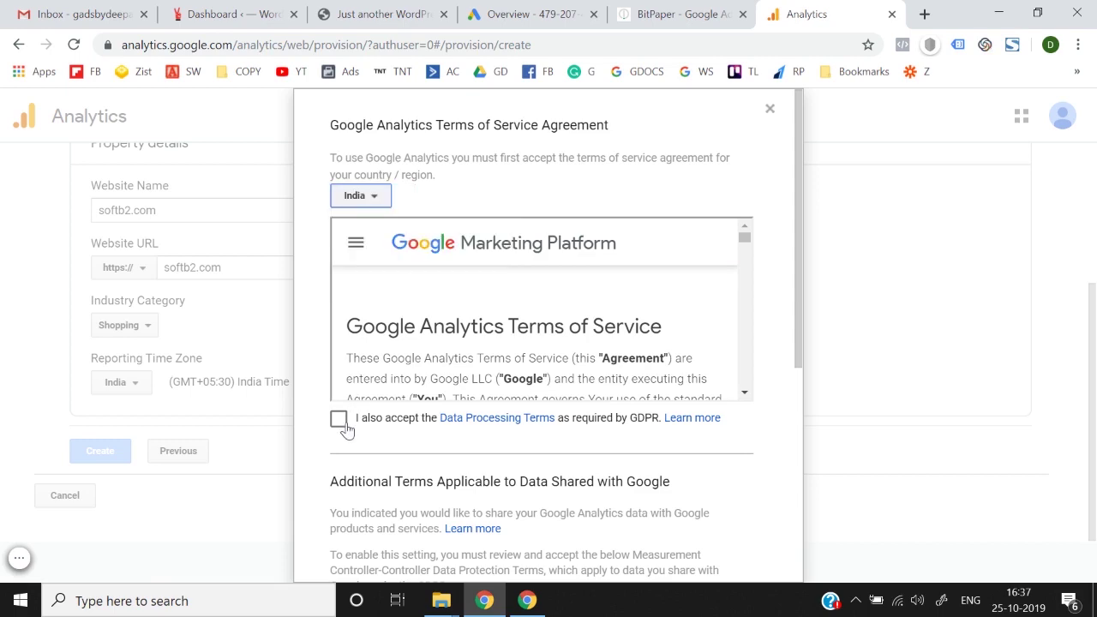
pyautogui.click(344, 423)
pyautogui.scroll(-7, 347, 422)
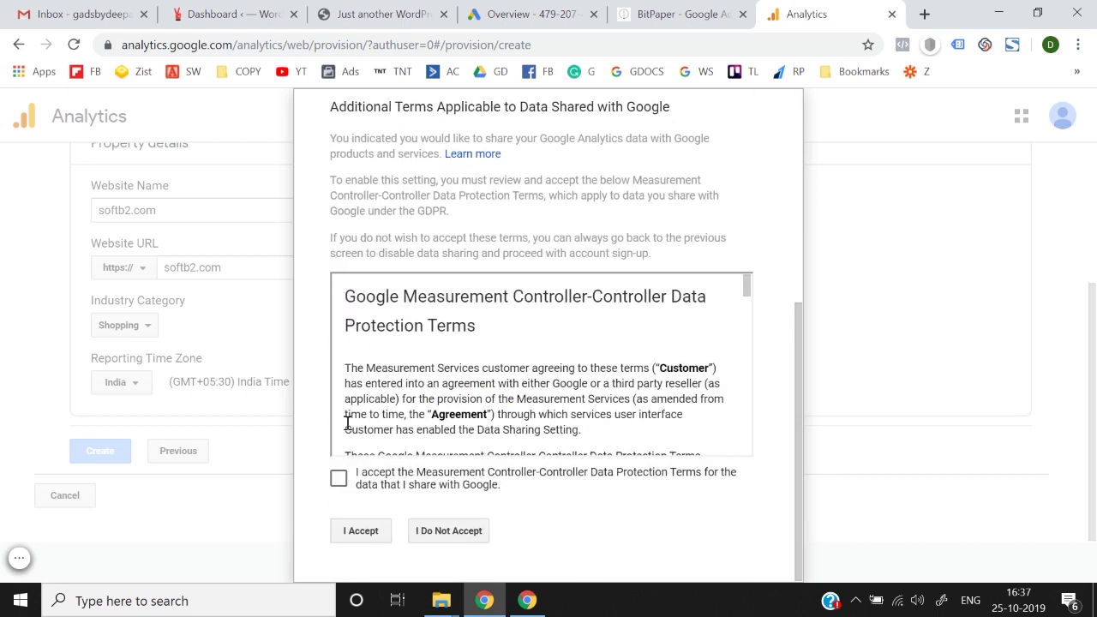
pyautogui.click(339, 480)
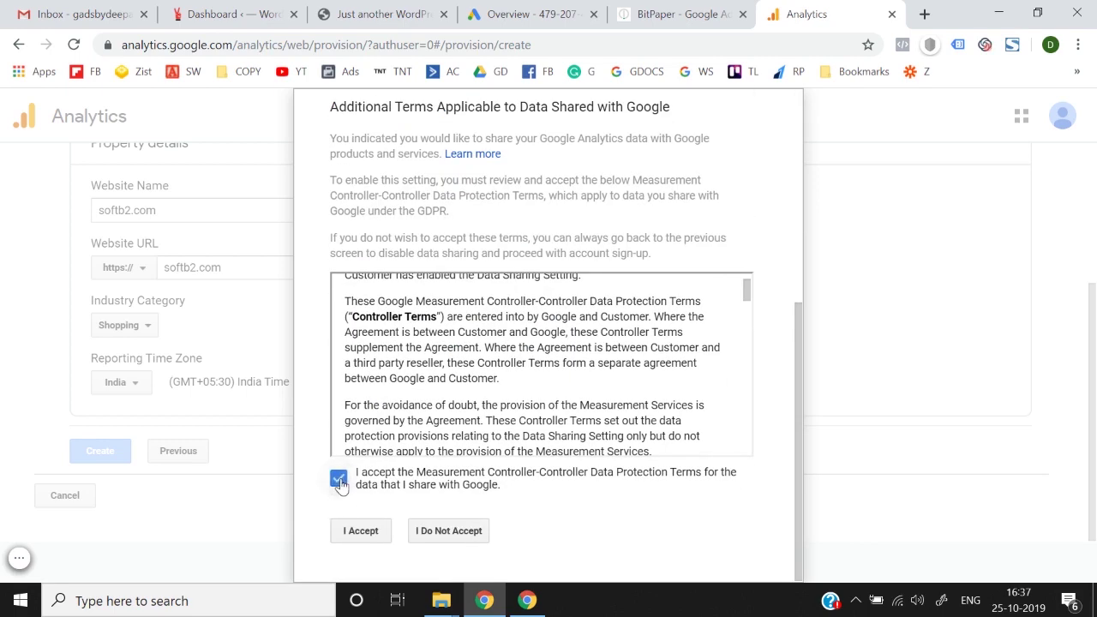
pyautogui.click(359, 535)
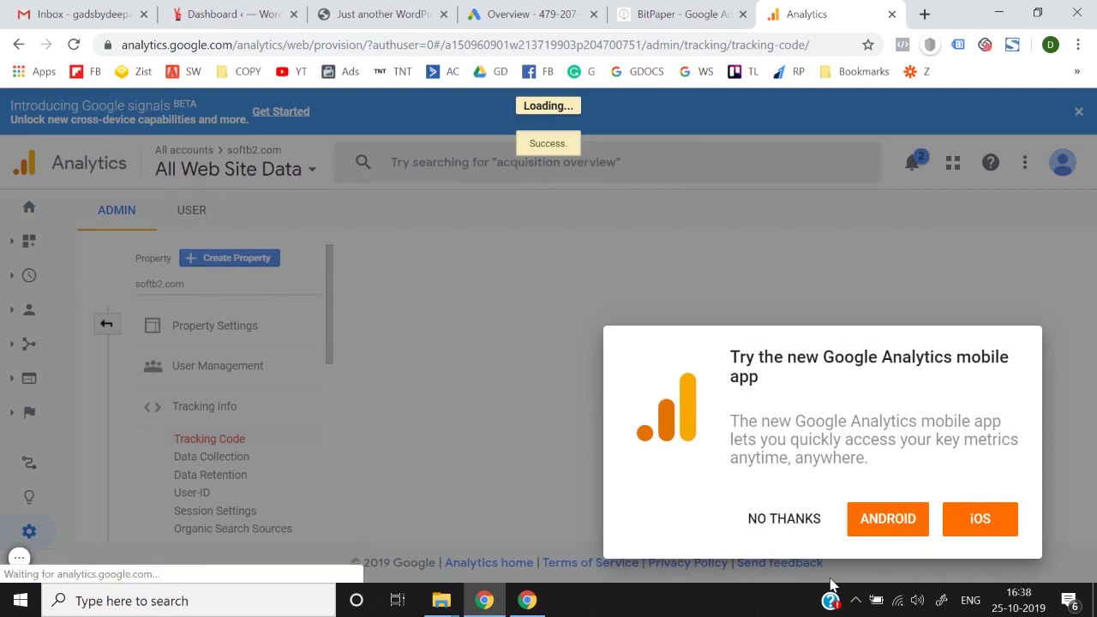
# Step: Decline the mobile app offer and dismiss the report search tip on the Tracking Code page
pyautogui.click(756, 519)
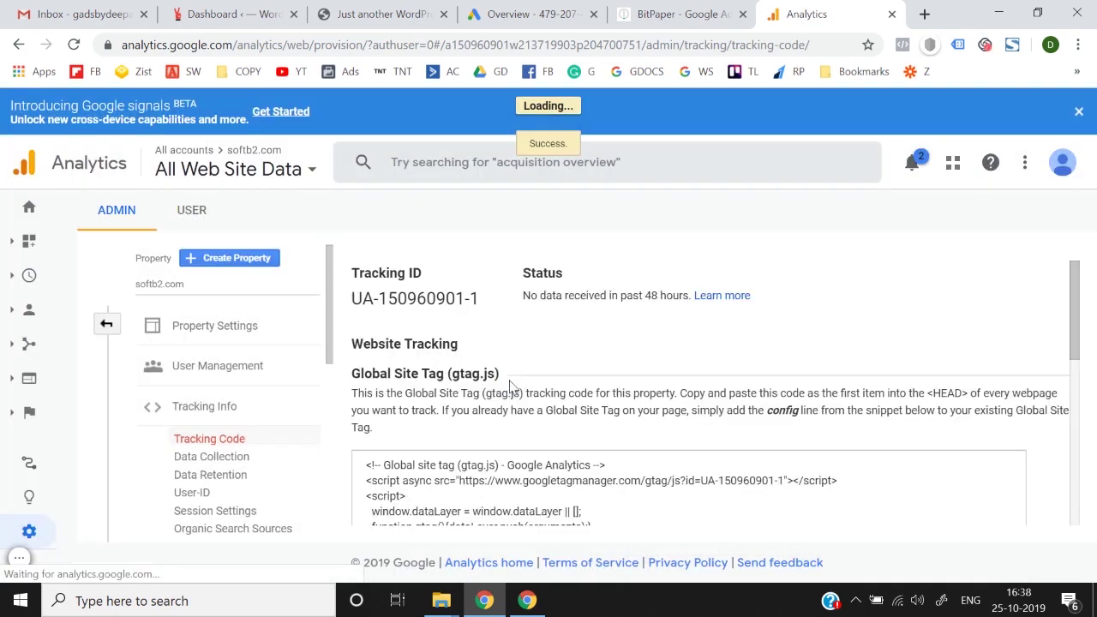
pyautogui.scroll(-3, 510, 383)
pyautogui.scroll(3, 510, 380)
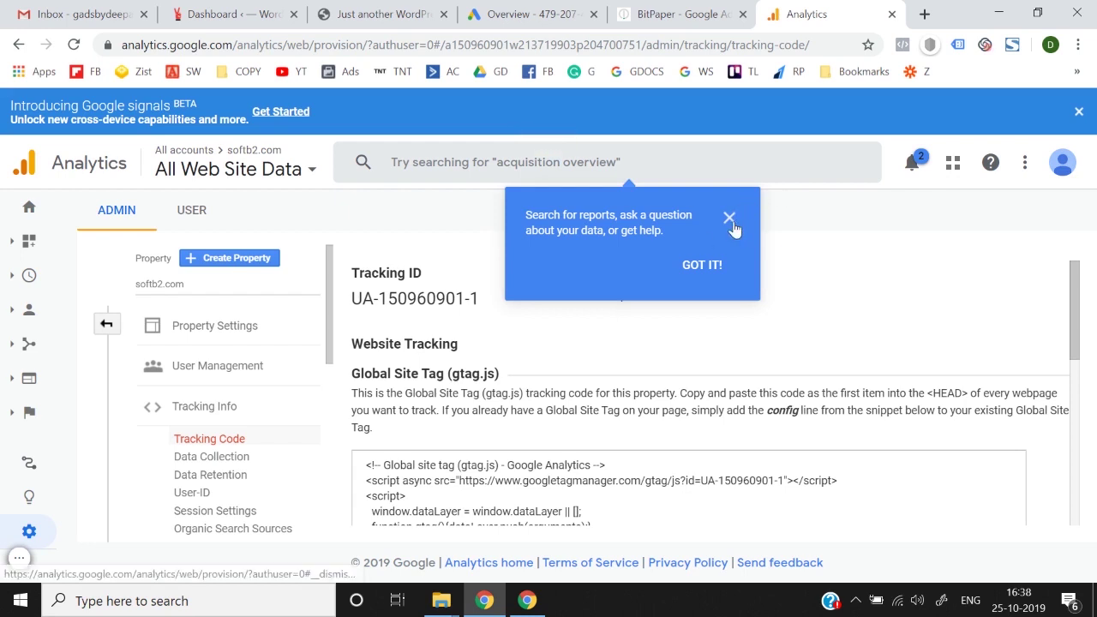
pyautogui.click(729, 218)
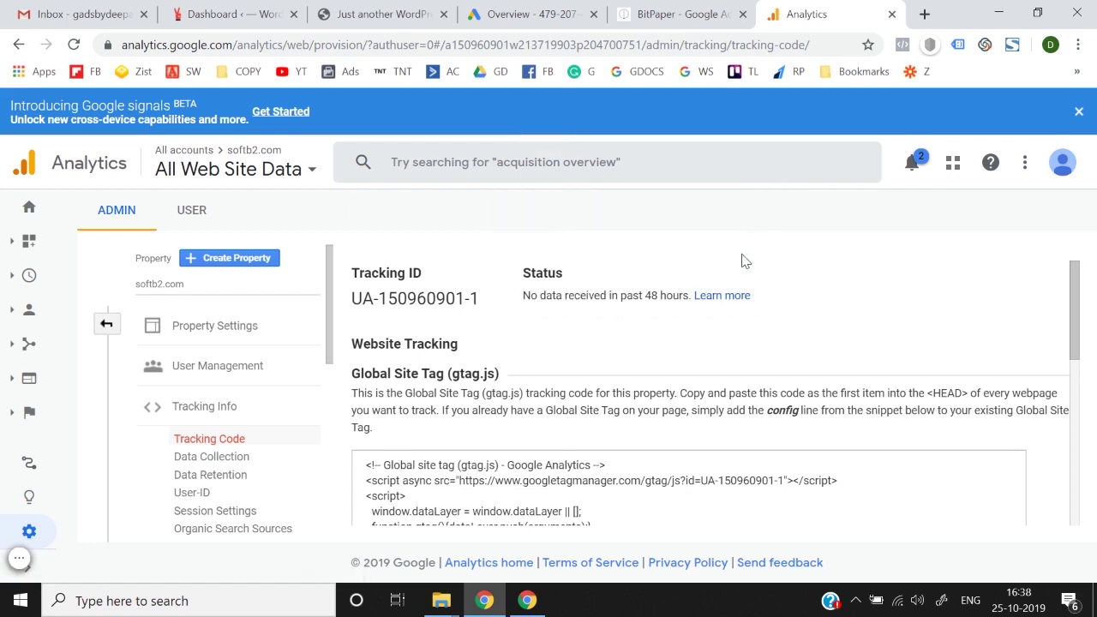
# Step: Search the web for "tag manager" in a new tab and open Google Tag Manager
pyautogui.scroll(-4, 670, 425)
pyautogui.scroll(4, 670, 426)
pyautogui.click(926, 12)
pyautogui.write('tag ')
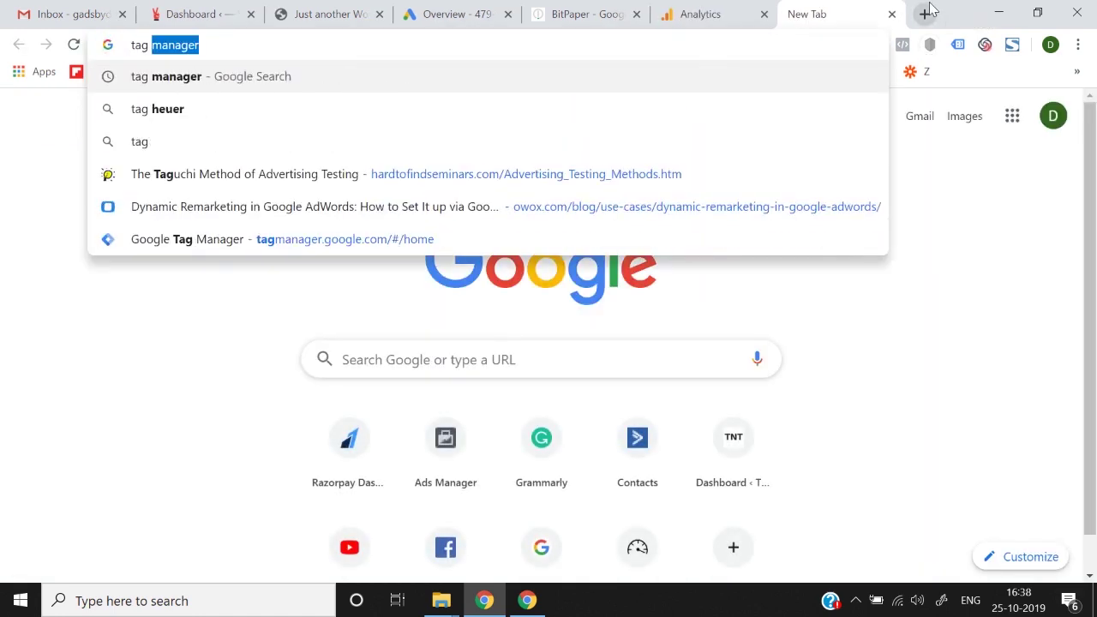
pyautogui.write('m')
pyautogui.press('Return')
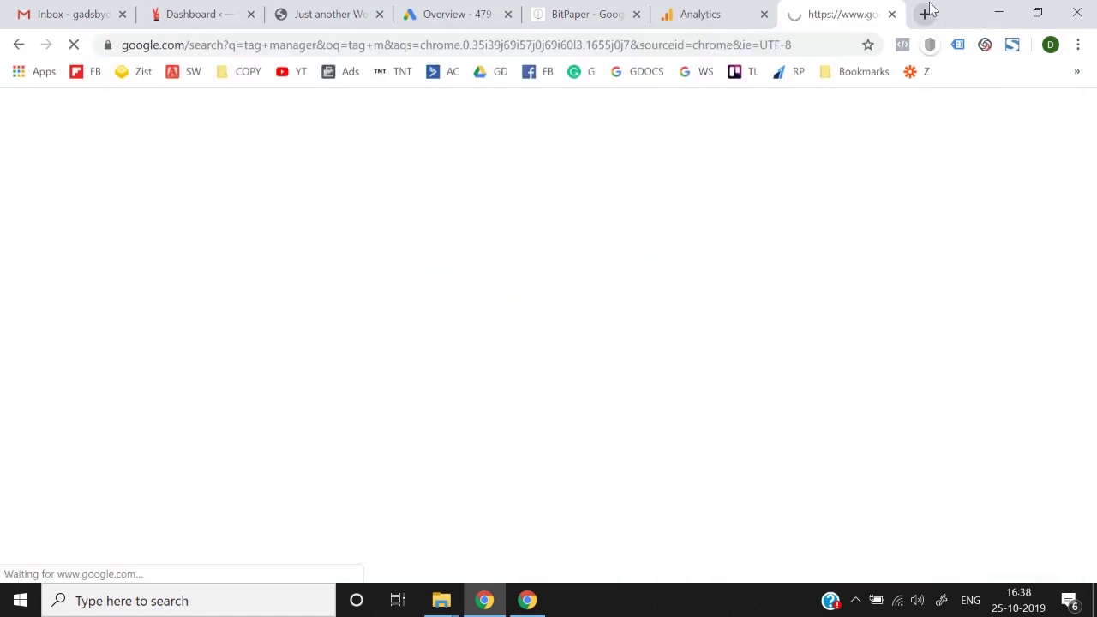
pyautogui.click(264, 247)
pyautogui.click(737, 14)
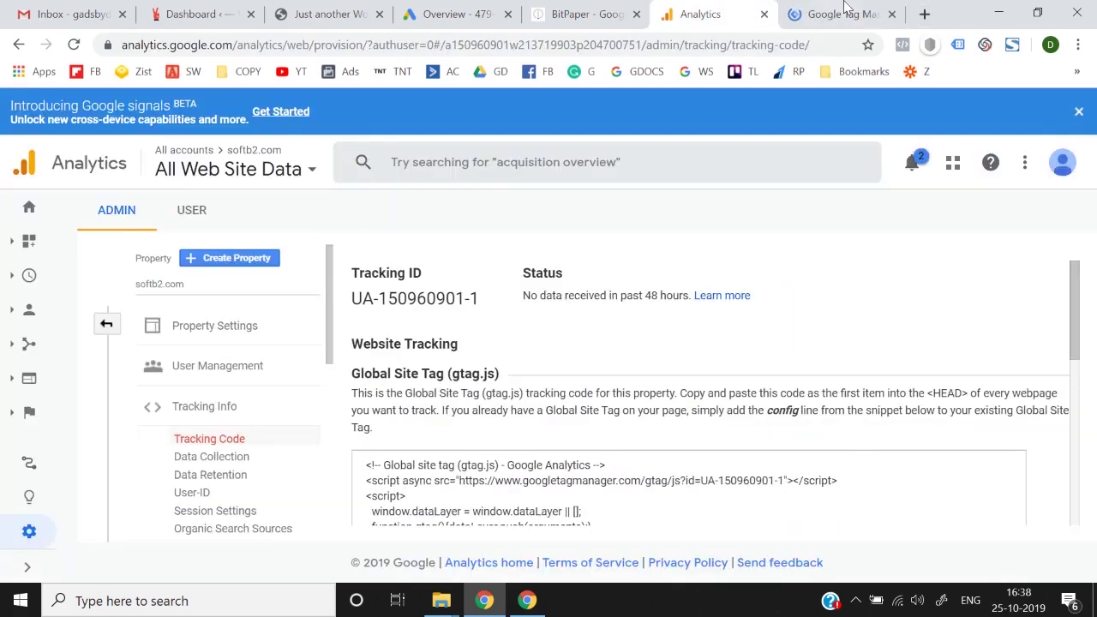
pyautogui.click(830, 11)
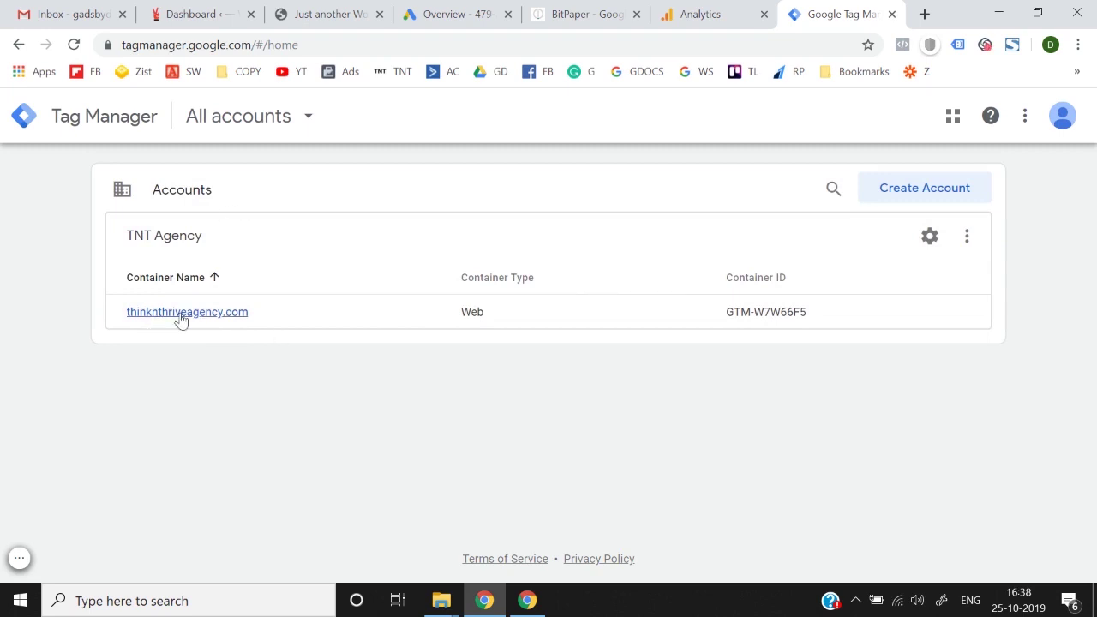
# Step: Start a new Tag Manager account named softb2.com with India as its country
pyautogui.click(888, 203)
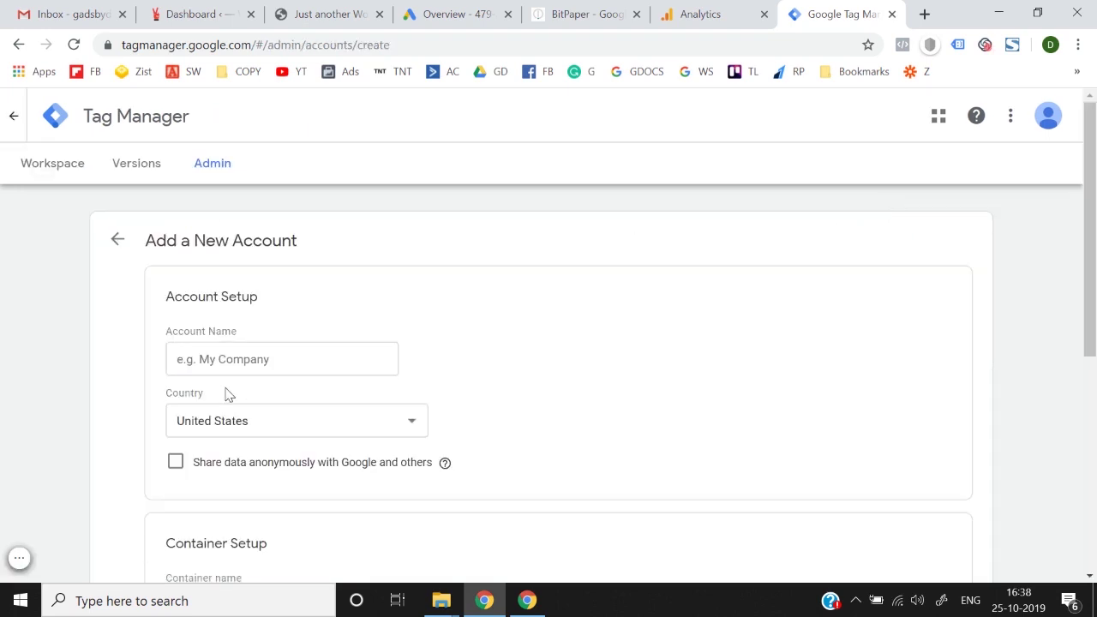
pyautogui.click(222, 358)
pyautogui.write('softb2.com')
pyautogui.scroll(-2, 457, 365)
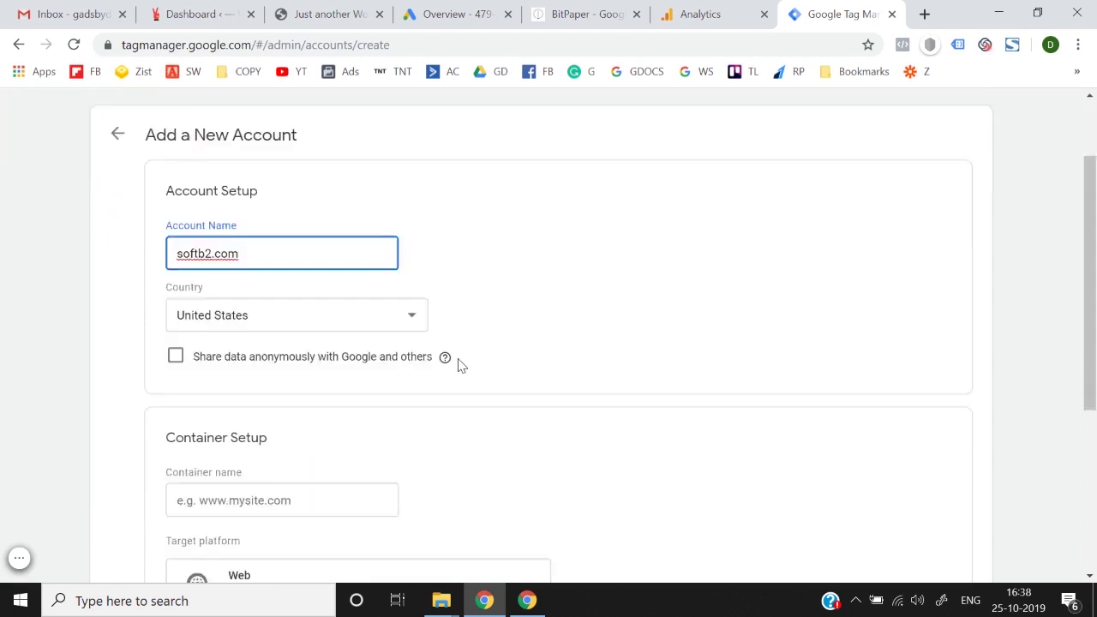
pyautogui.click(307, 275)
pyautogui.press('i')
pyautogui.press('n')
pyautogui.press('Return')
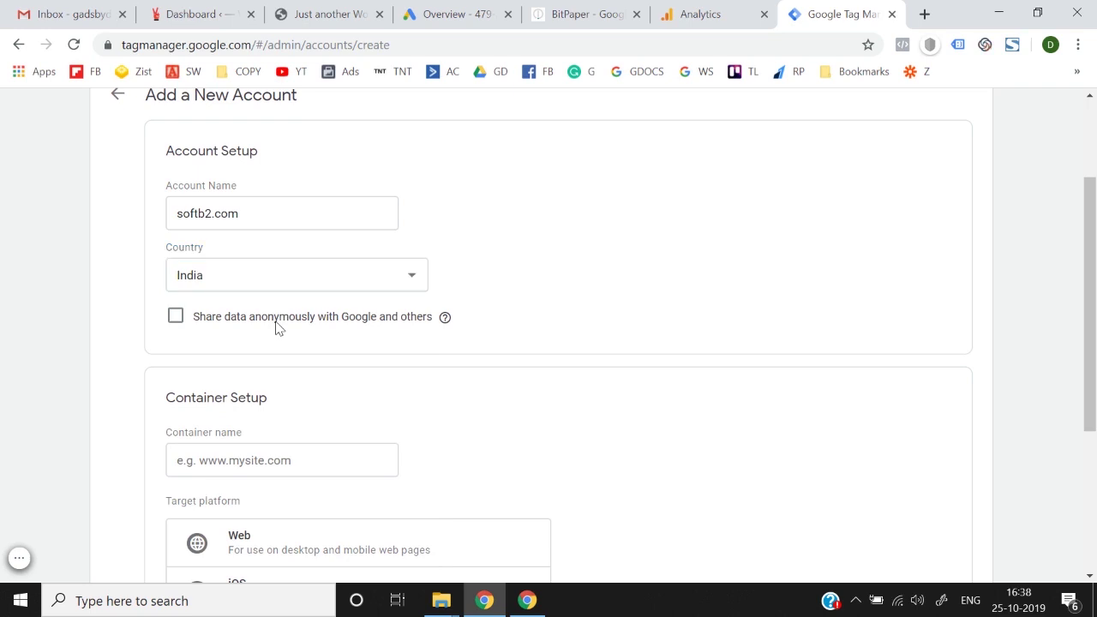
# Step: Name the container softb2.com, choose Web as its target platform, and submit the new account for creation
pyautogui.scroll(-2, 335, 429)
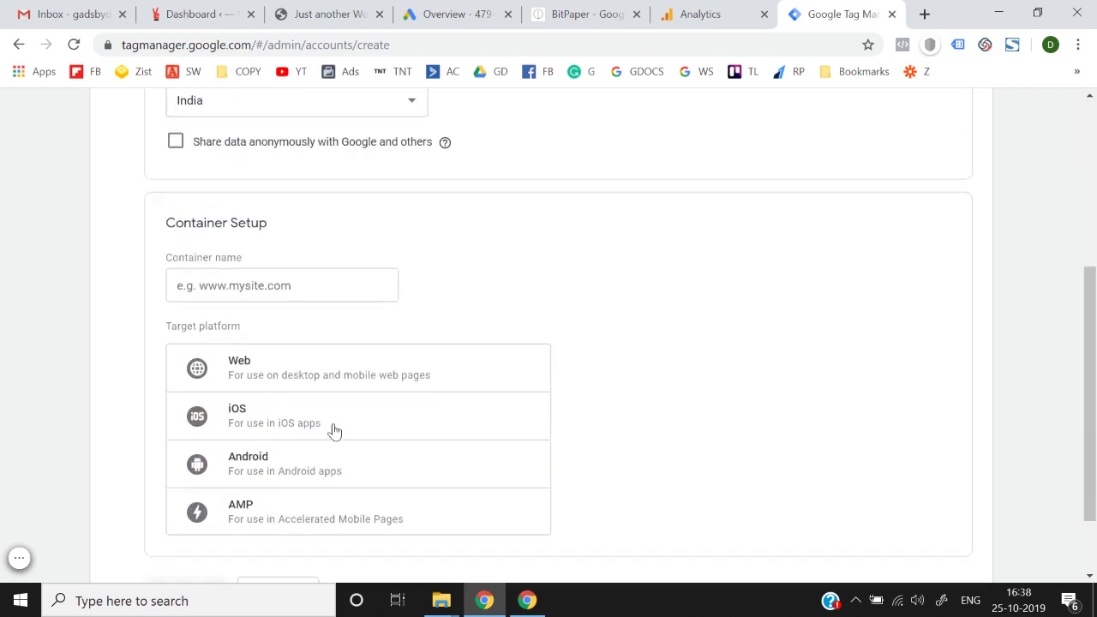
pyautogui.click(248, 295)
pyautogui.write('softb2.com')
pyautogui.click(246, 366)
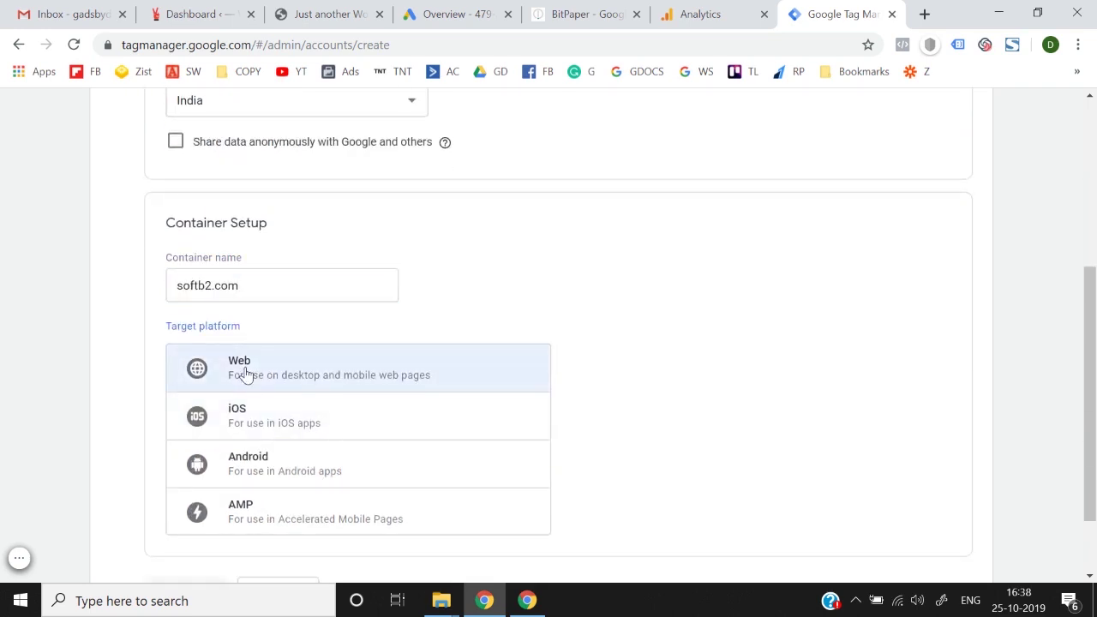
pyautogui.scroll(-1, 246, 369)
pyautogui.click(174, 503)
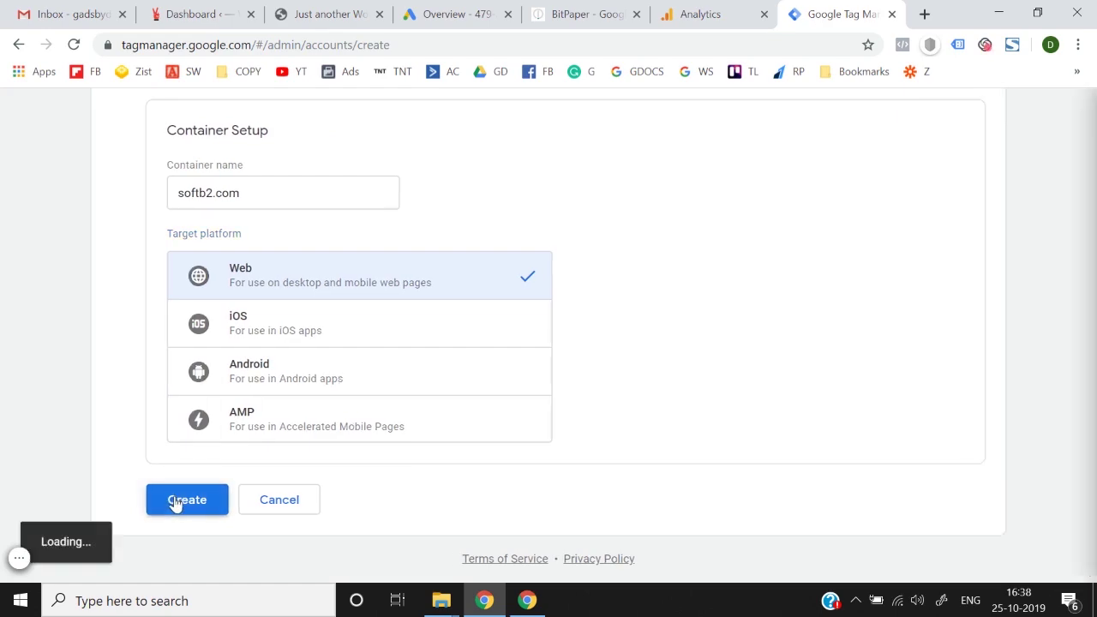
# Step: Accept the Tag Manager terms of service and review the container's installation code snippets
pyautogui.click(206, 557)
pyautogui.click(1031, 117)
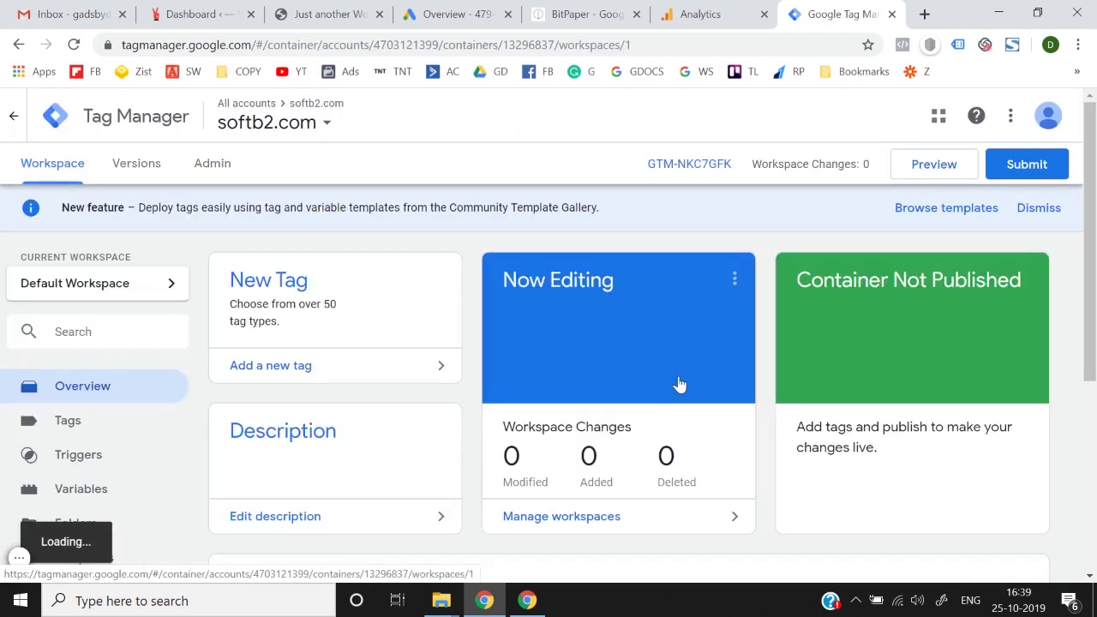
pyautogui.scroll(-1, 678, 377)
pyautogui.scroll(1, 678, 377)
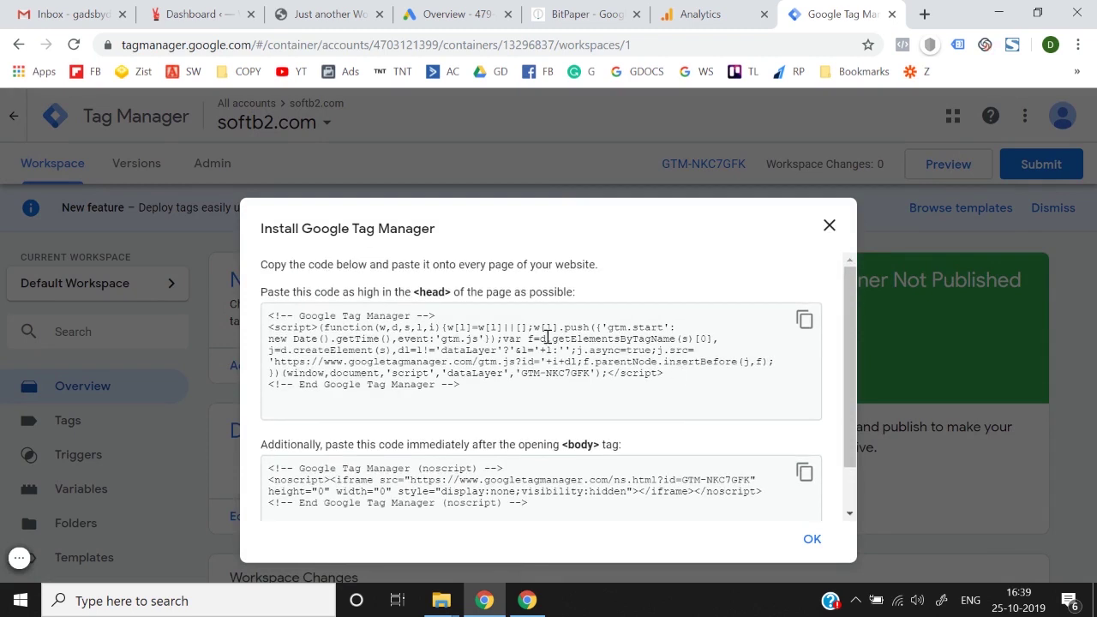
# Step: Switch to the softb2.com WordPress dashboard and try to open the page for adding a new plugin
pyautogui.click(191, 14)
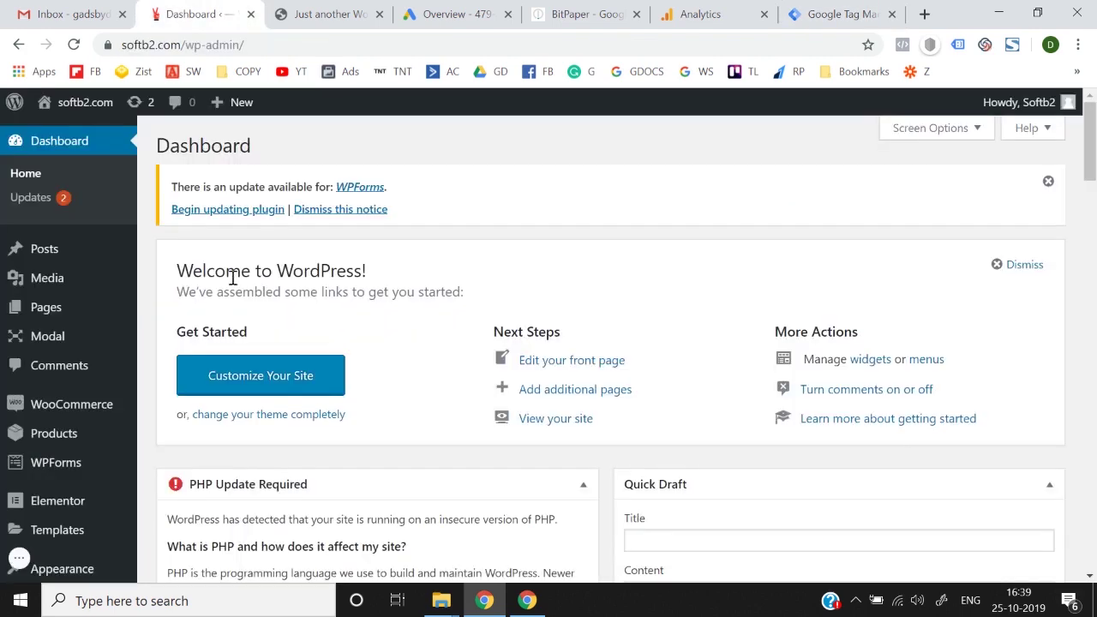
pyautogui.moveTo(38, 457)
pyautogui.scroll(-1, 43, 501)
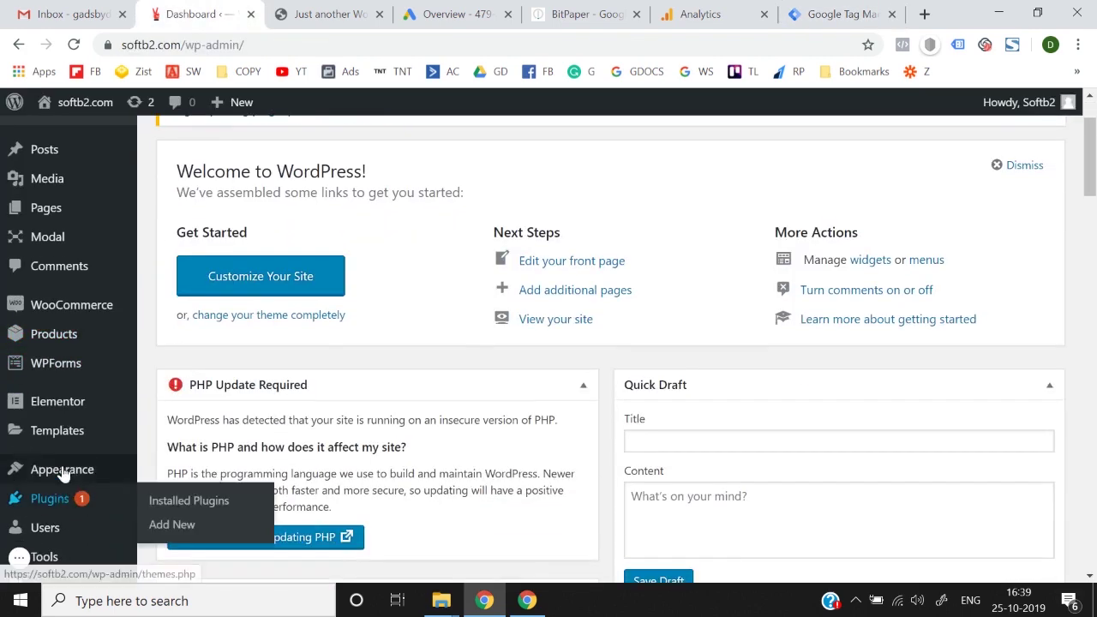
pyautogui.moveTo(63, 474)
pyautogui.scroll(-1, 177, 521)
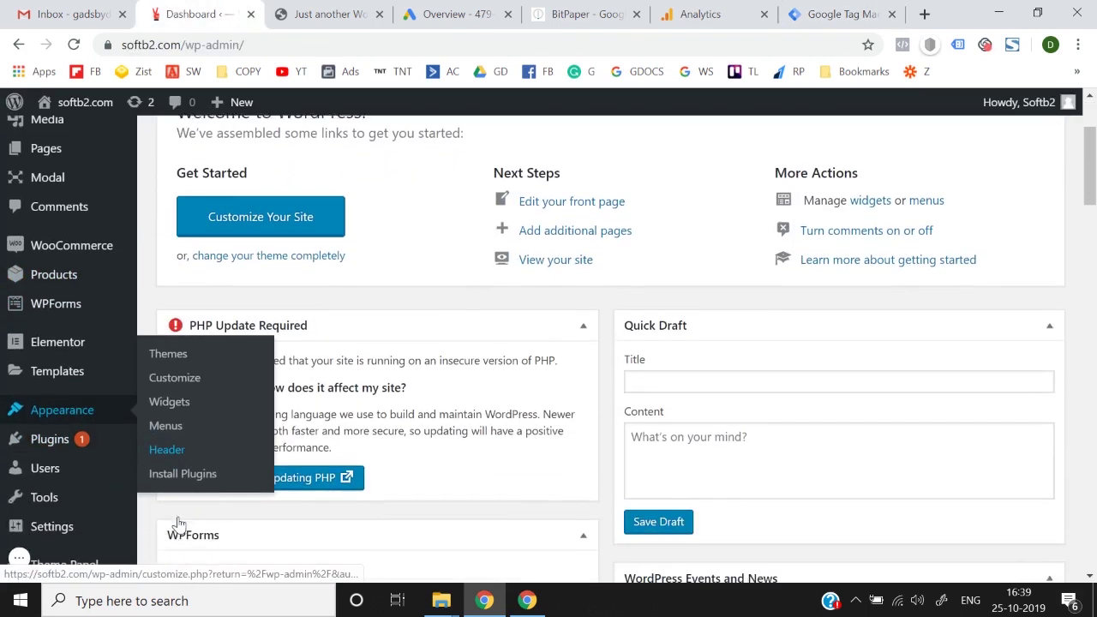
pyautogui.scroll(-1, 97, 411)
pyautogui.moveTo(97, 330)
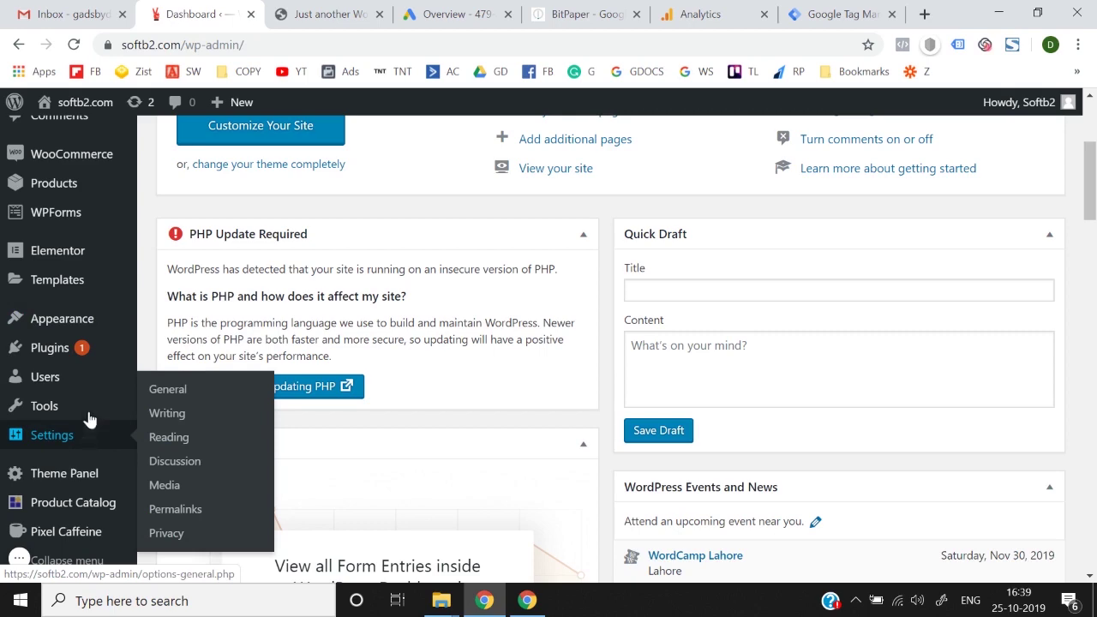
pyautogui.scroll(3, 92, 343)
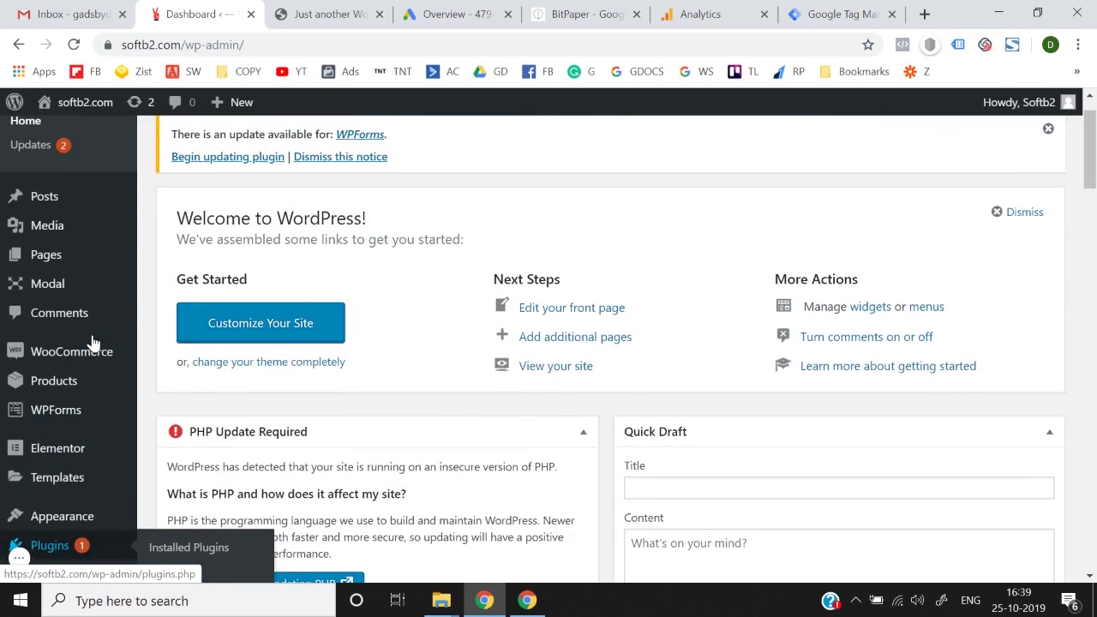
pyautogui.scroll(-1, 91, 342)
pyautogui.scroll(-1, 85, 411)
pyautogui.moveTo(76, 410)
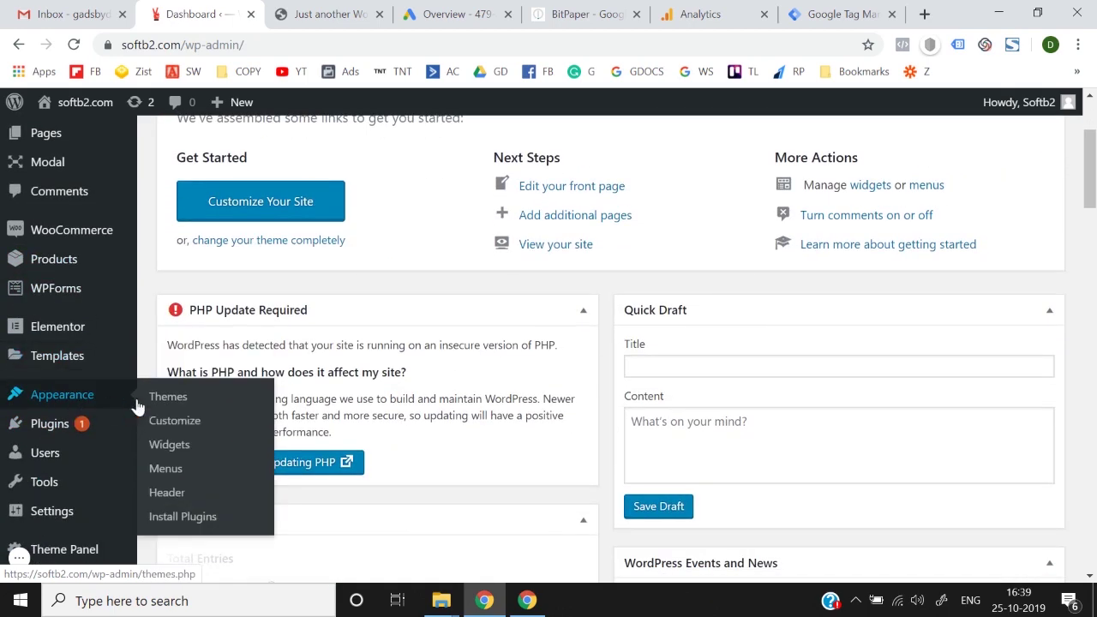
pyautogui.moveTo(80, 431)
pyautogui.click(163, 448)
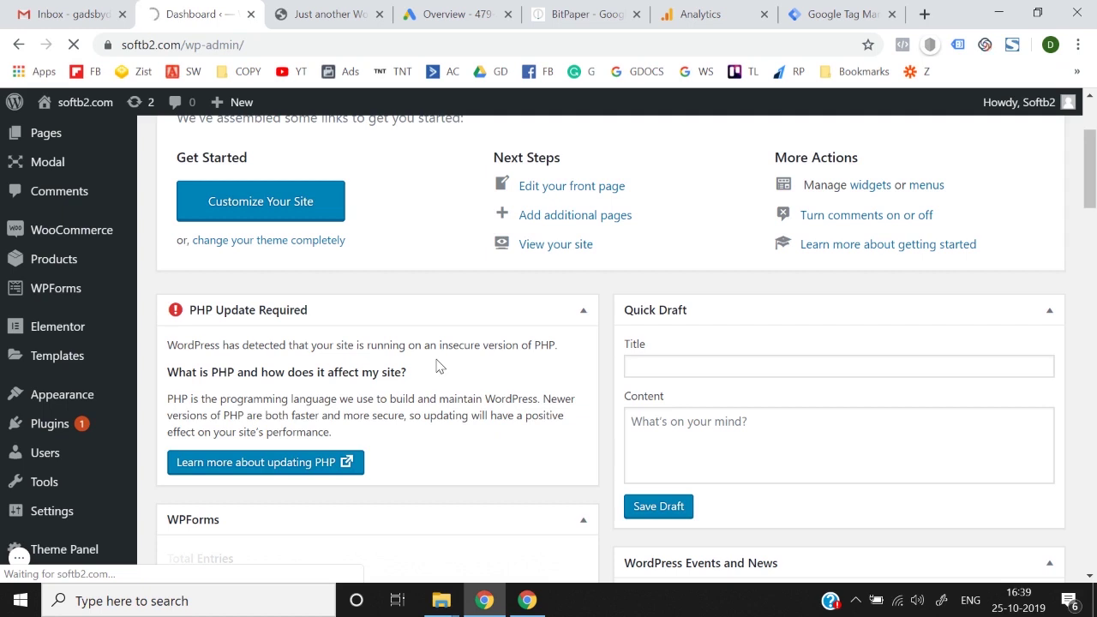
pyautogui.scroll(2, 437, 367)
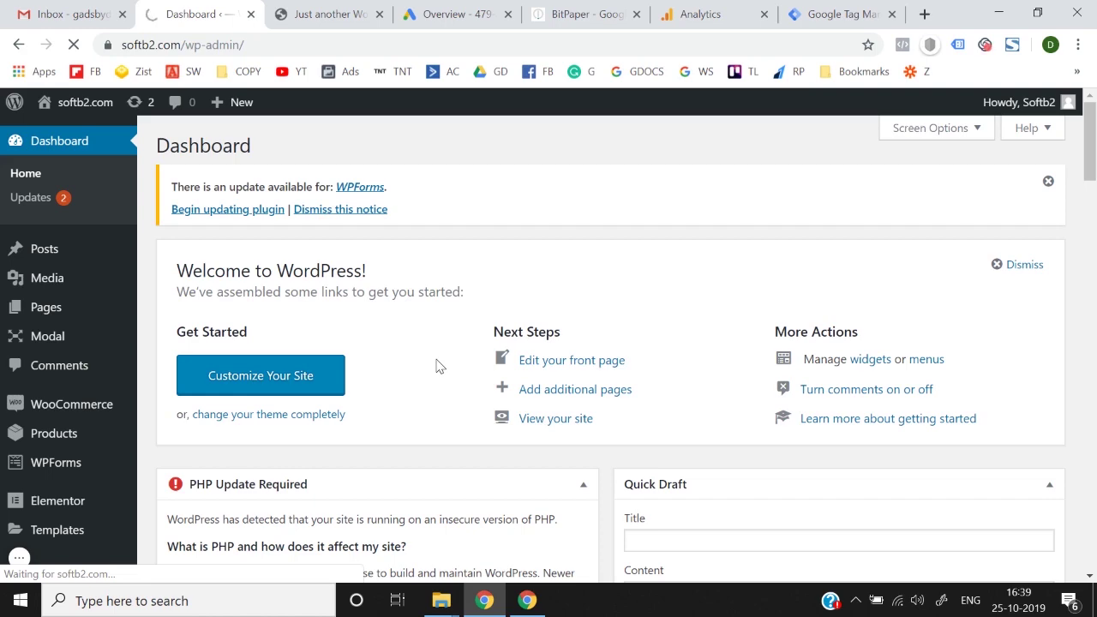
pyautogui.scroll(-3, 437, 366)
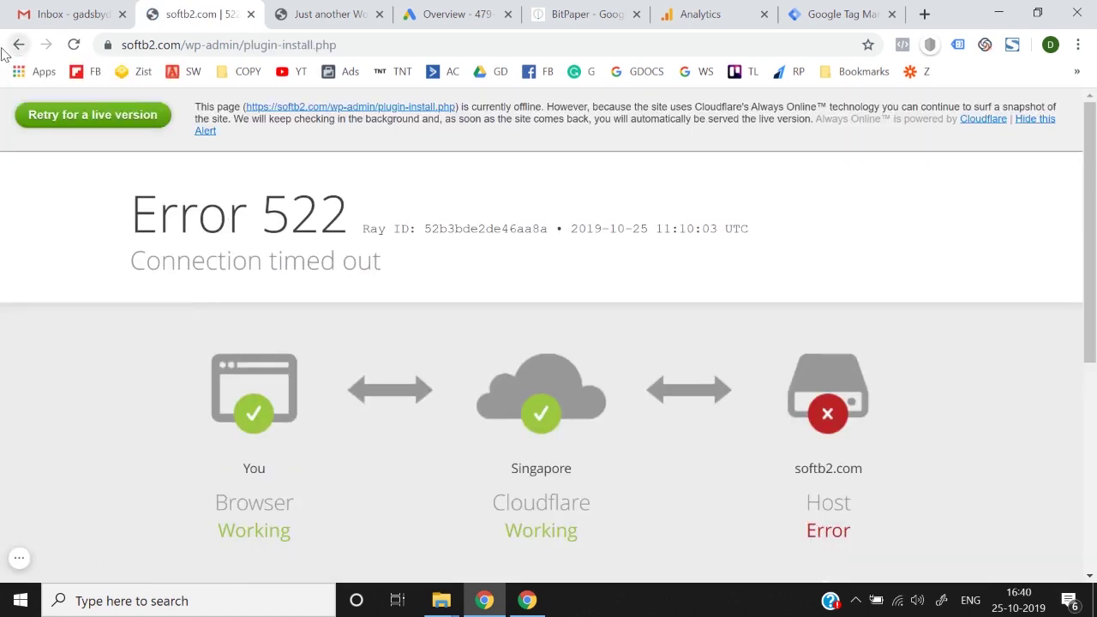
# Step: Return to the WordPress dashboard, request the page for adding a new plugin again, and retry loading its live version
pyautogui.click(19, 44)
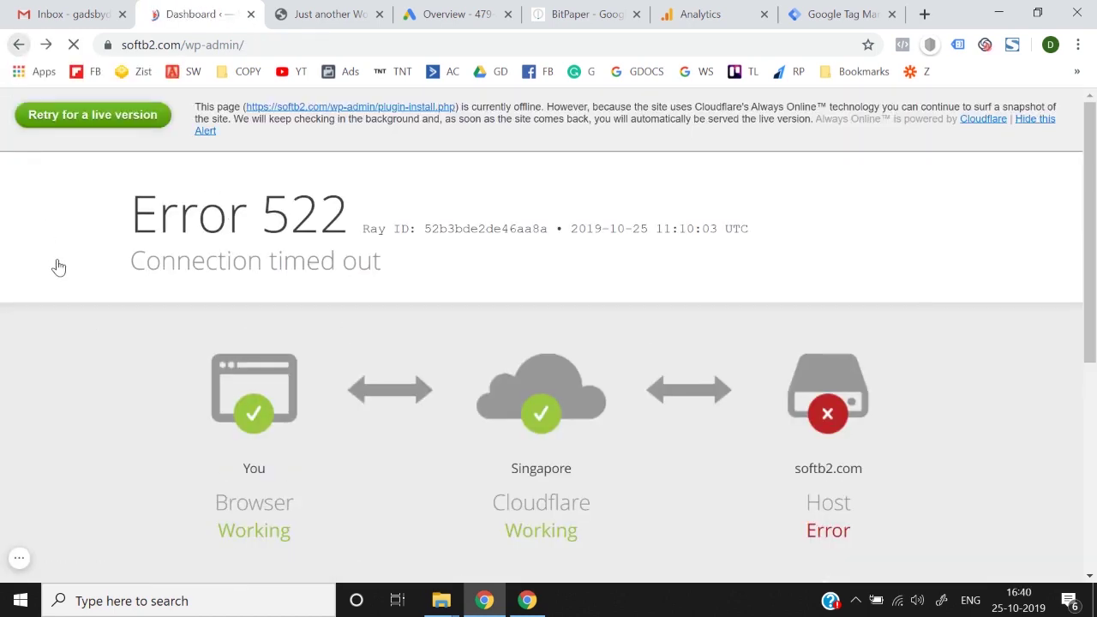
pyautogui.moveTo(86, 321)
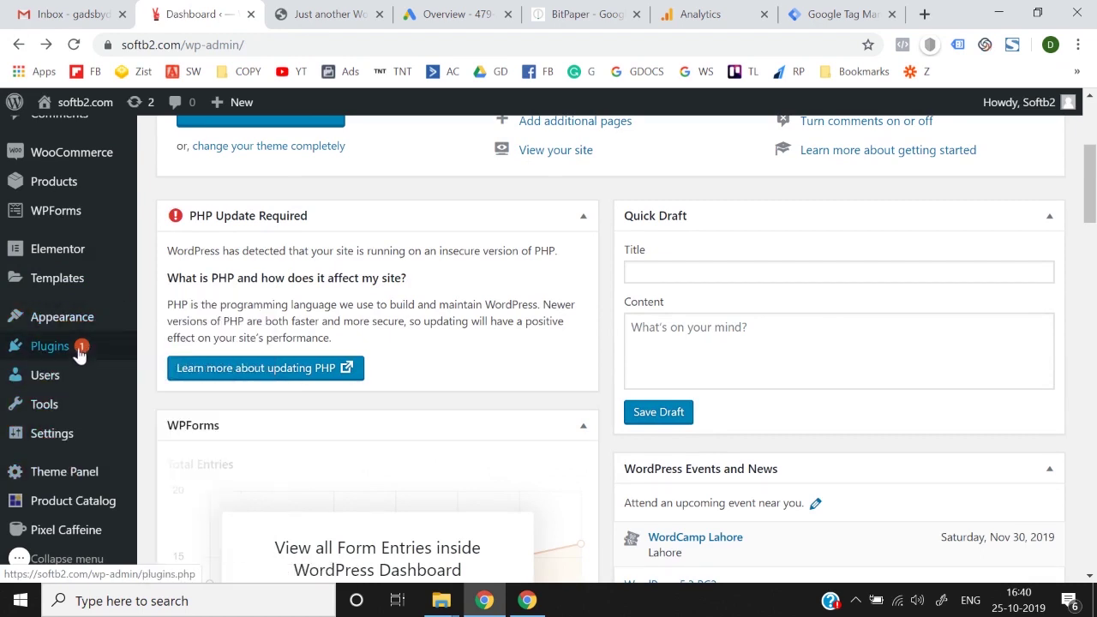
pyautogui.moveTo(108, 355)
pyautogui.click(164, 371)
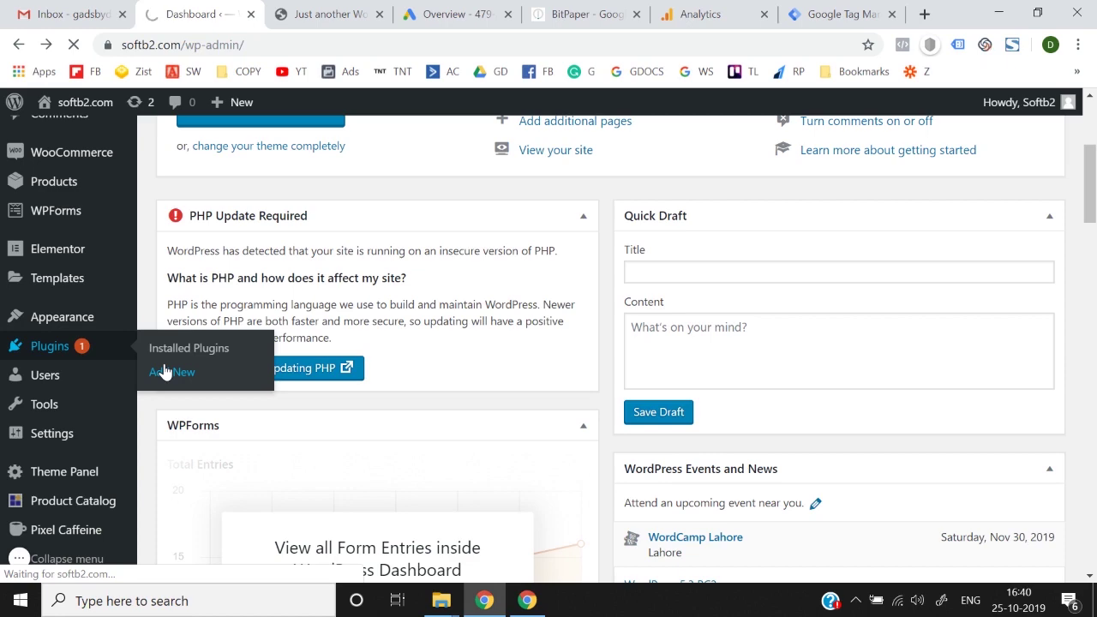
pyautogui.click(835, 13)
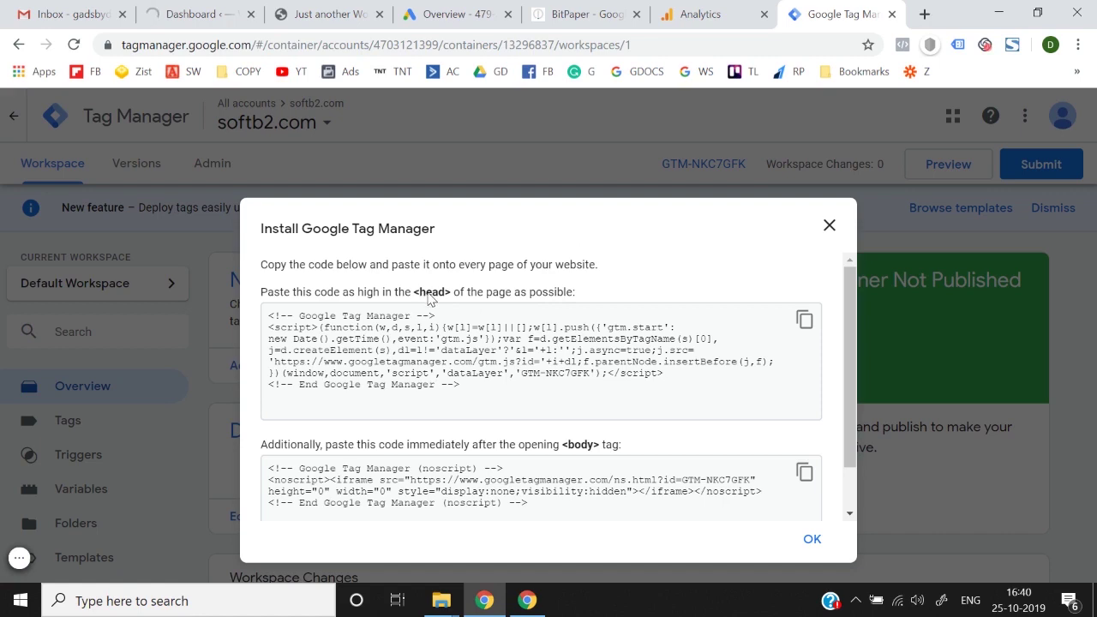
pyautogui.click(195, 14)
pyautogui.moveTo(60, 345)
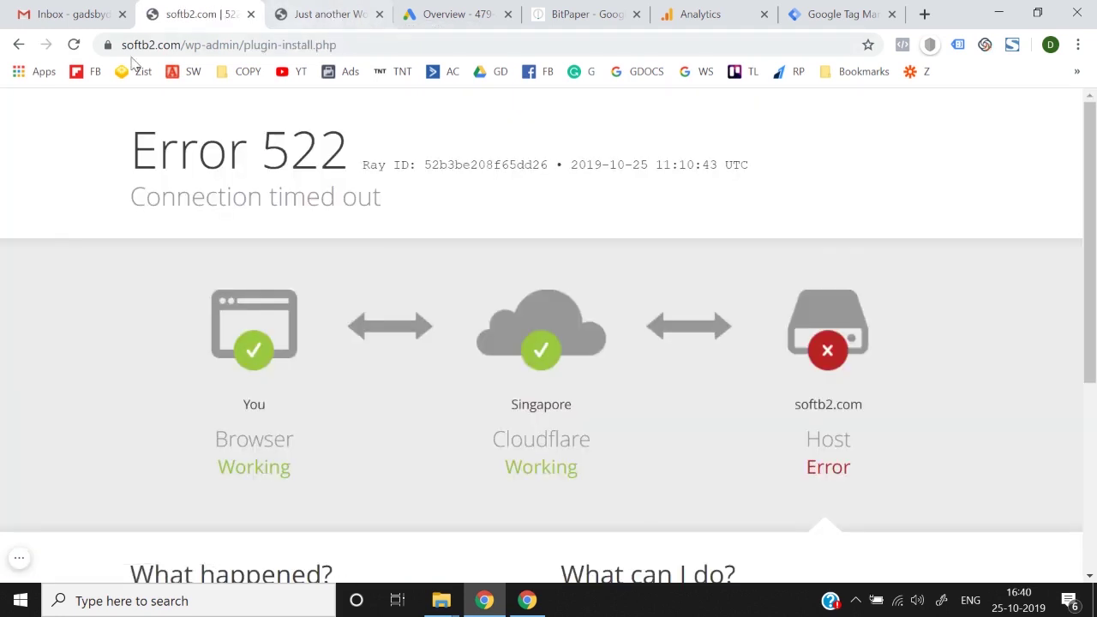
pyautogui.click(74, 44)
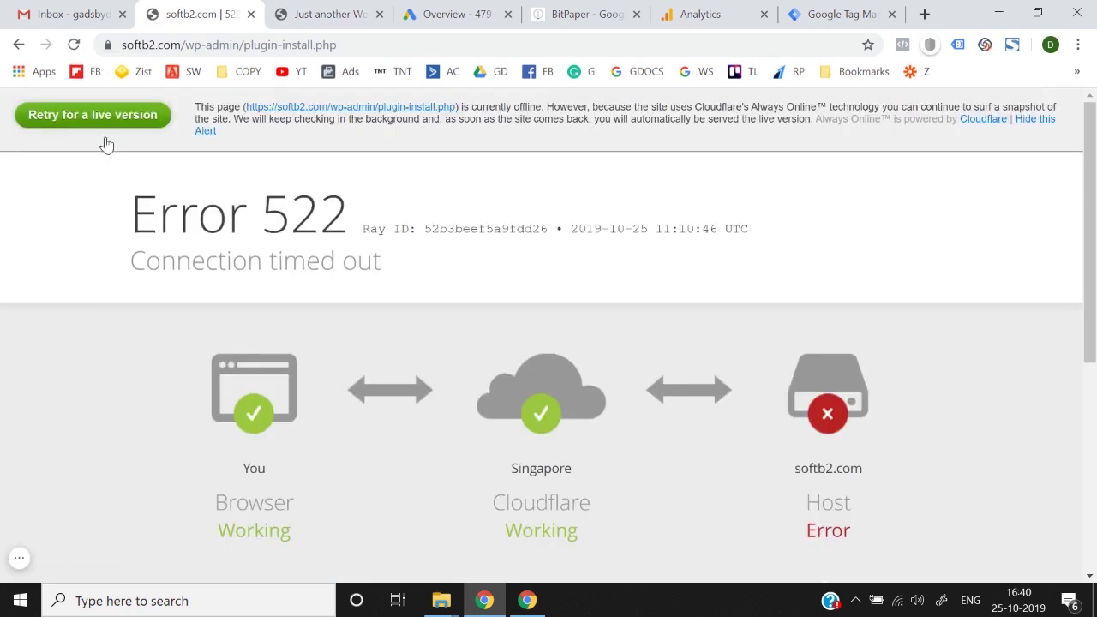
pyautogui.click(71, 120)
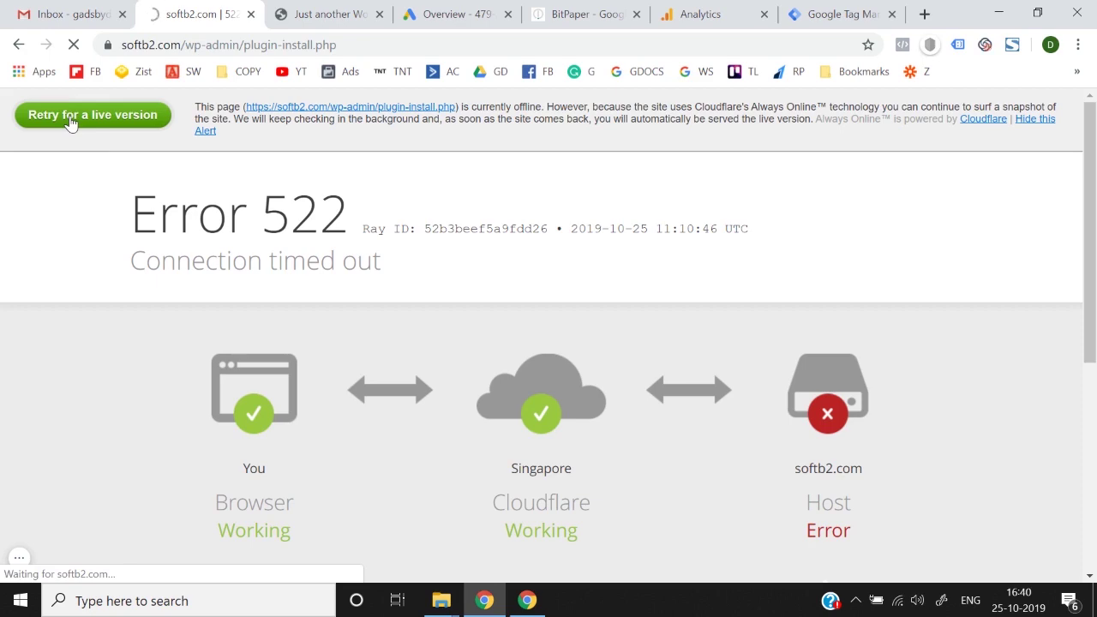
# Step: Close the installation code dialog in Tag Manager and check the WordPress plugin page again
pyautogui.click(835, 9)
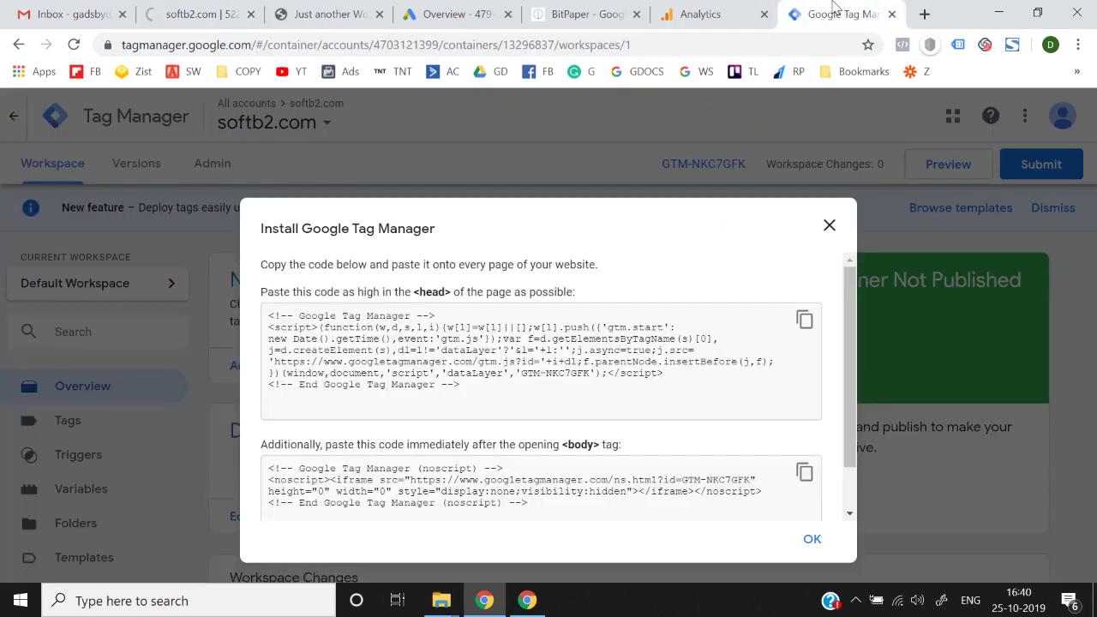
pyautogui.click(832, 235)
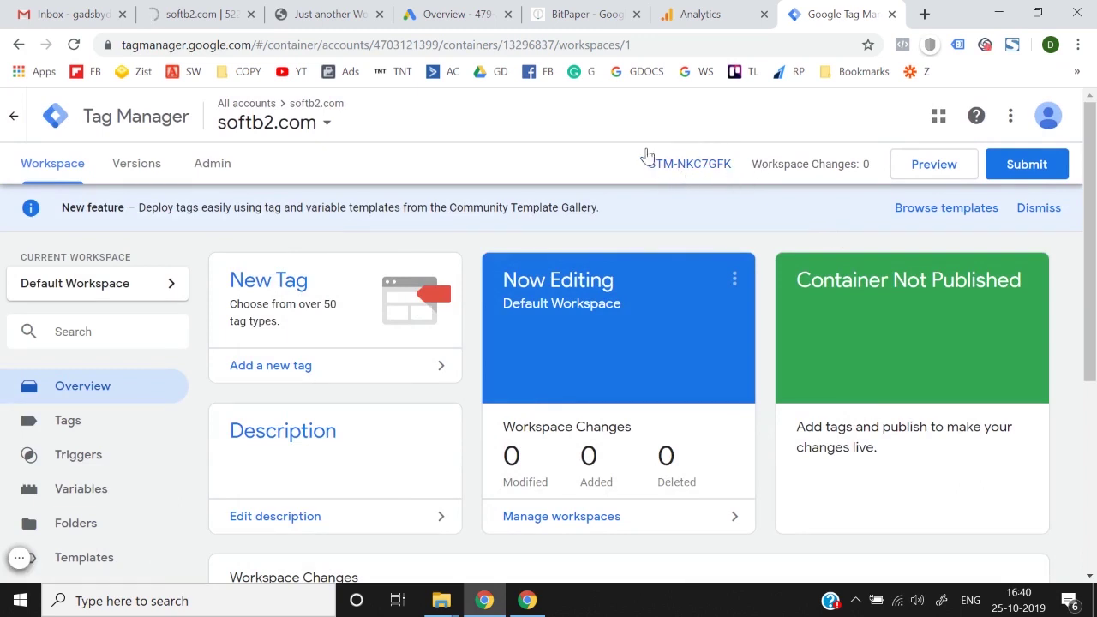
pyautogui.click(193, 14)
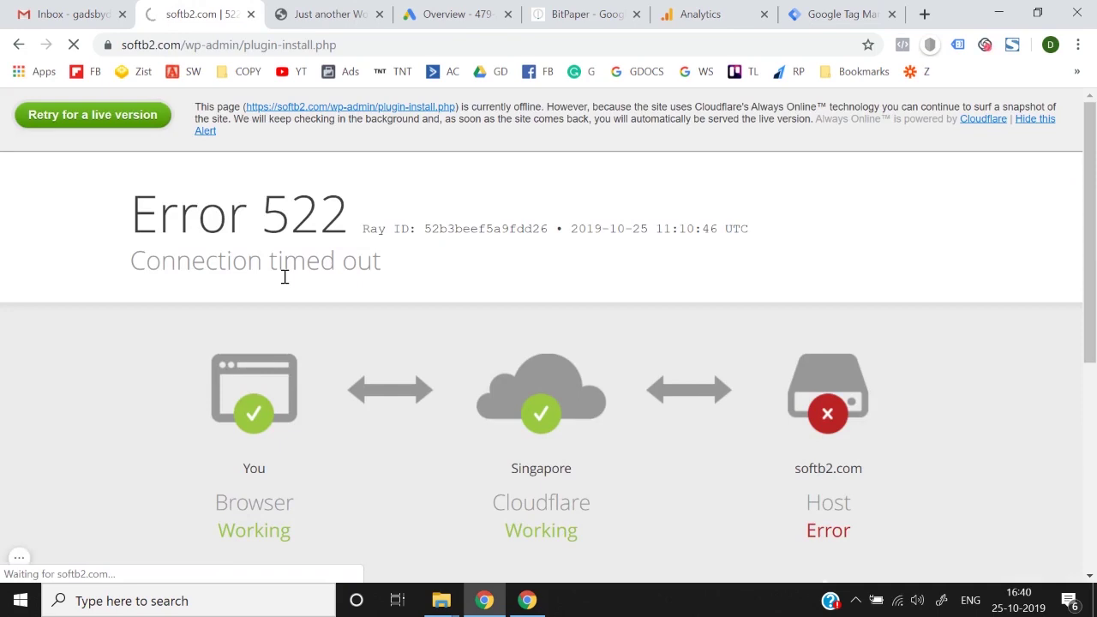
pyautogui.click(795, 9)
pyautogui.click(716, 13)
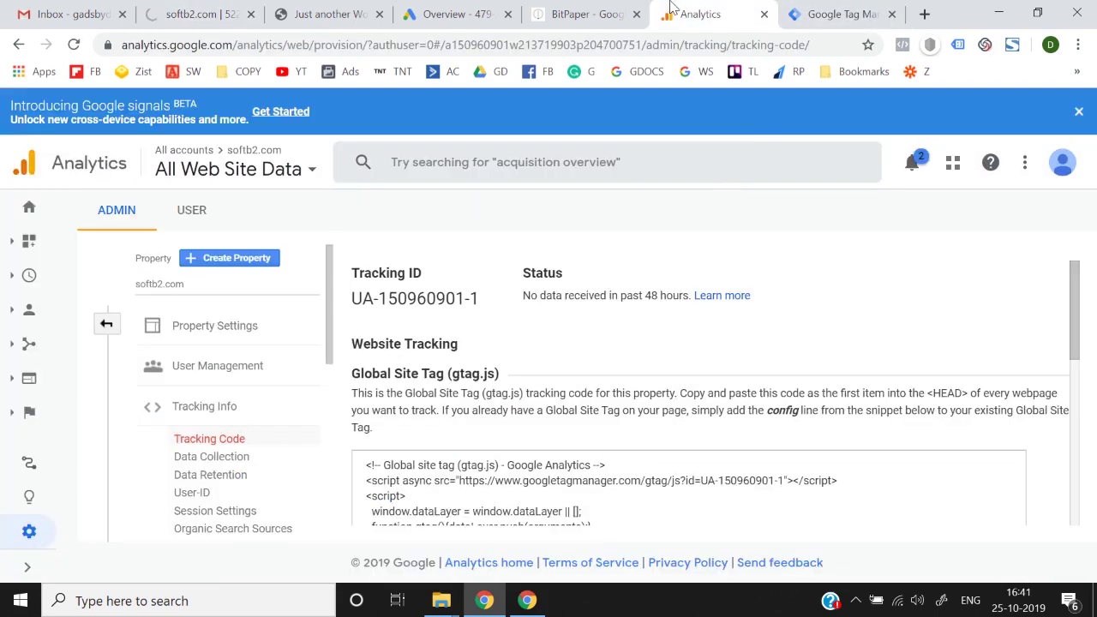
pyautogui.click(828, 7)
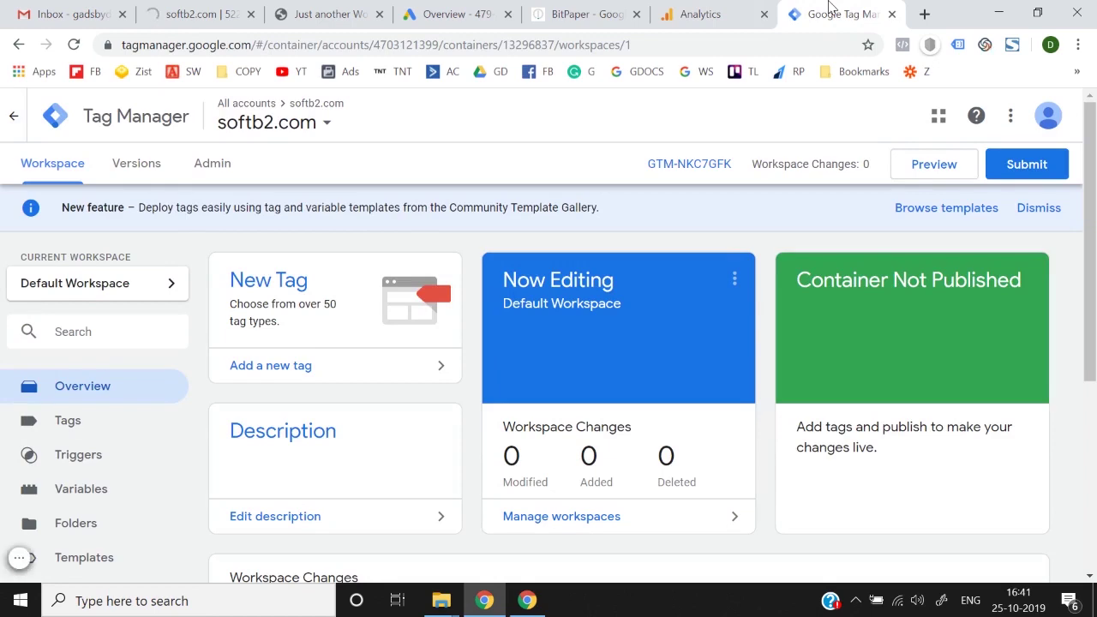
pyautogui.click(704, 9)
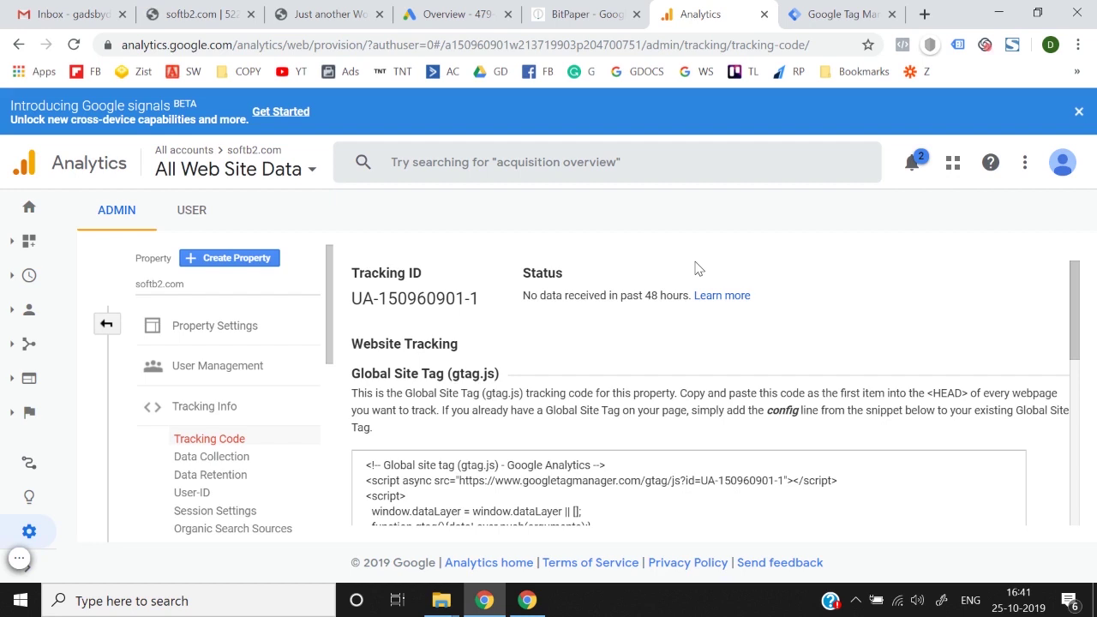
pyautogui.click(183, 12)
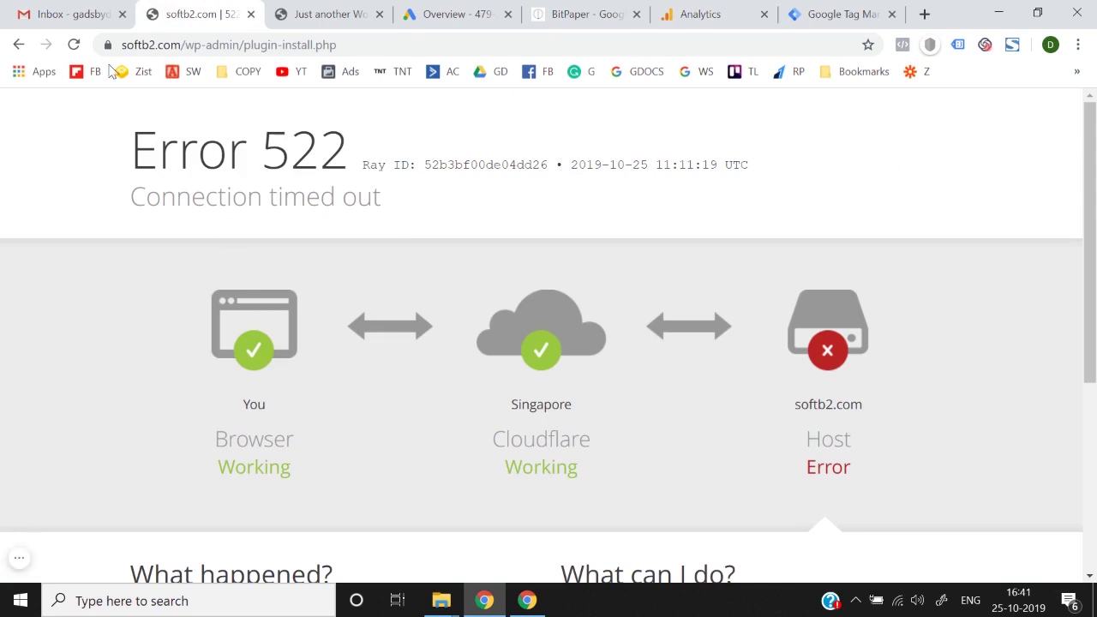
# Step: Reload the plugin installation page, and try opening the WordPress dashboard at softb2.com/wp-admin instead
pyautogui.click(74, 44)
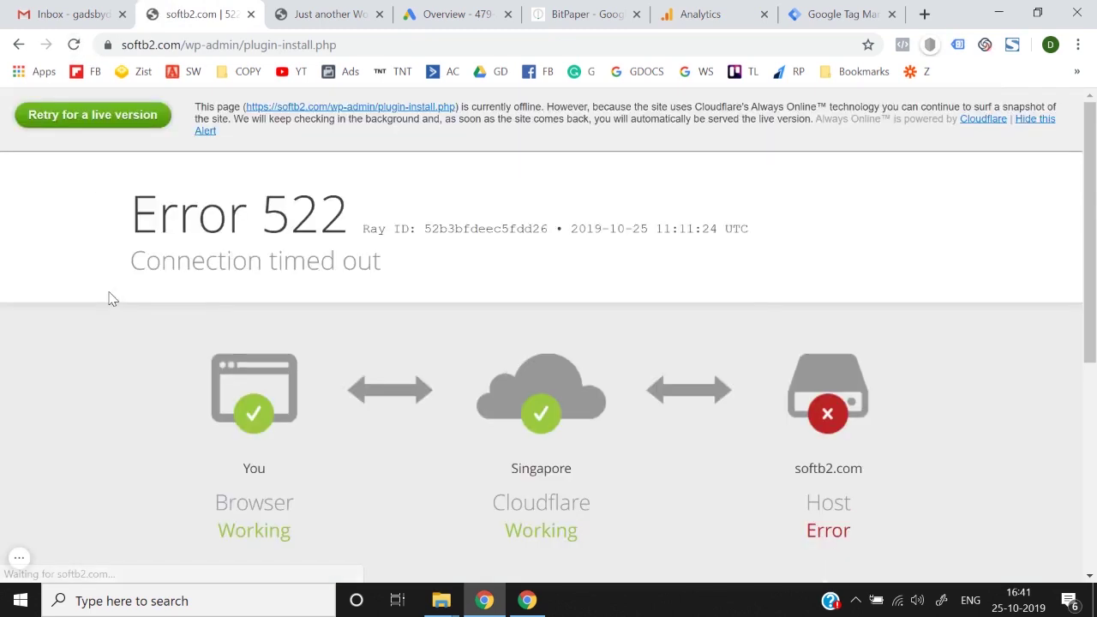
pyautogui.click(240, 46)
pyautogui.moveTo(279, 44); pyautogui.dragTo(445, 40)
pyautogui.press('BackSpace')
pyautogui.press('Return')
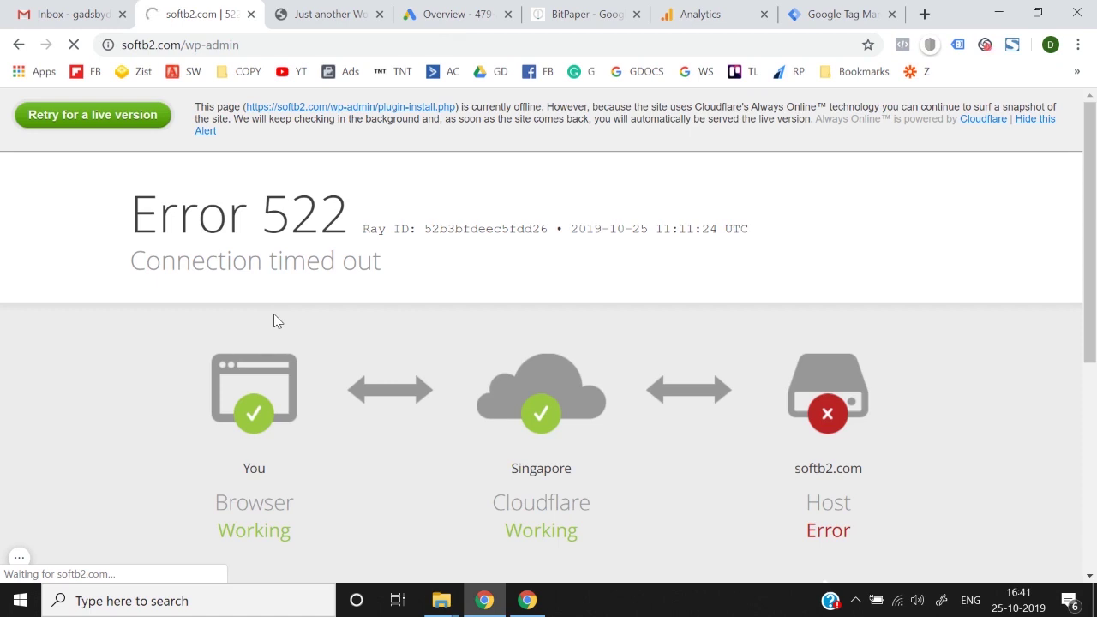
pyautogui.scroll(-5, 275, 315)
pyautogui.scroll(5, 276, 321)
pyautogui.click(812, 7)
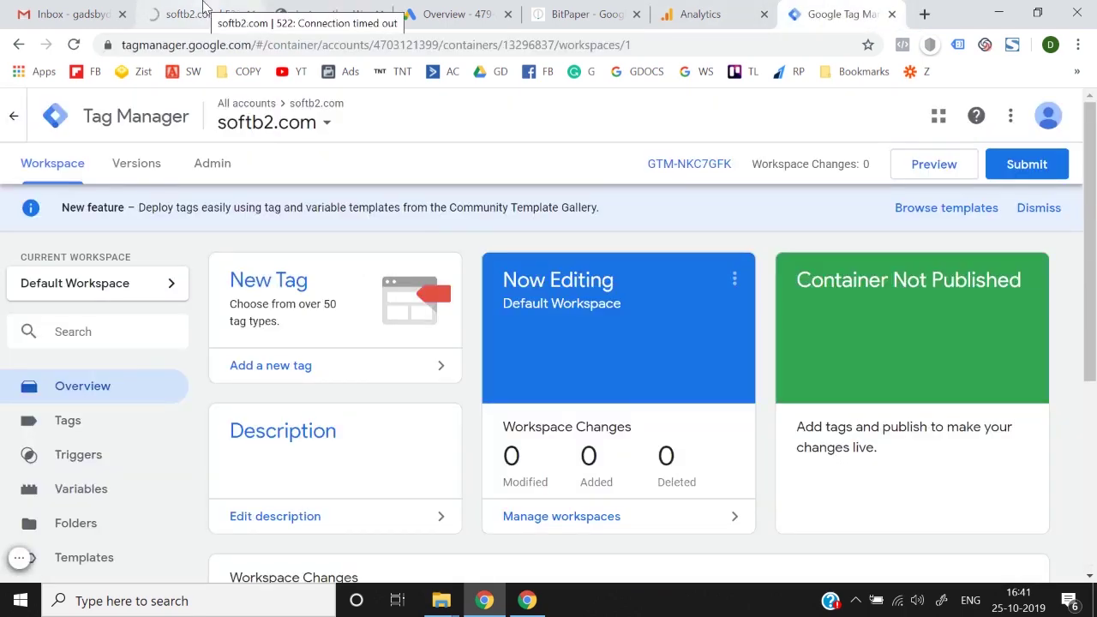
pyautogui.click(203, 6)
pyautogui.click(742, 8)
pyautogui.click(820, 11)
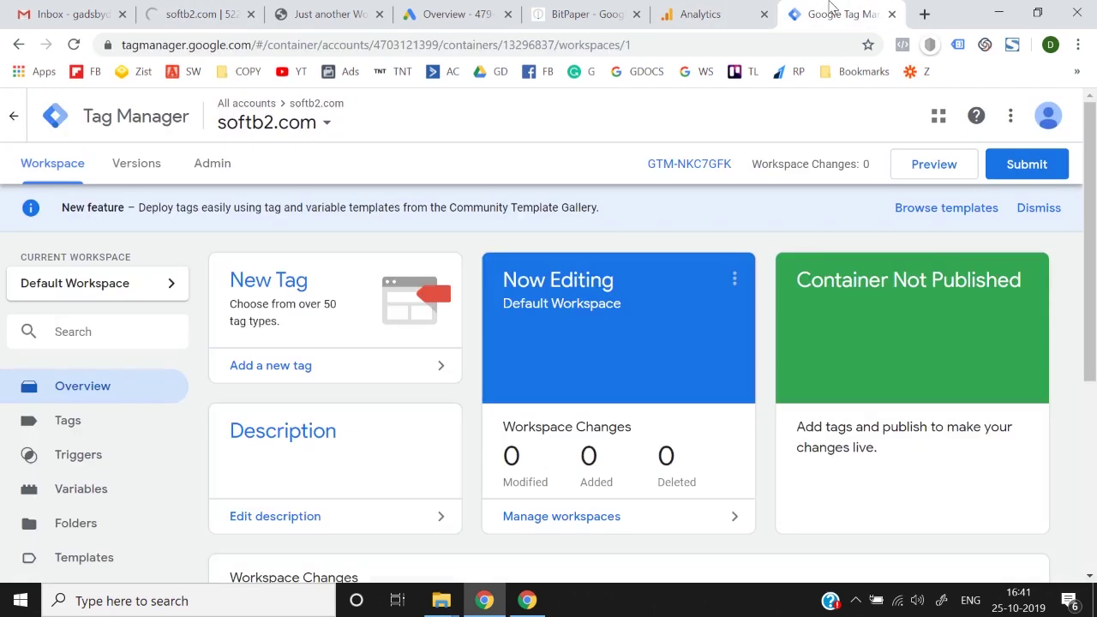
pyautogui.click(711, 14)
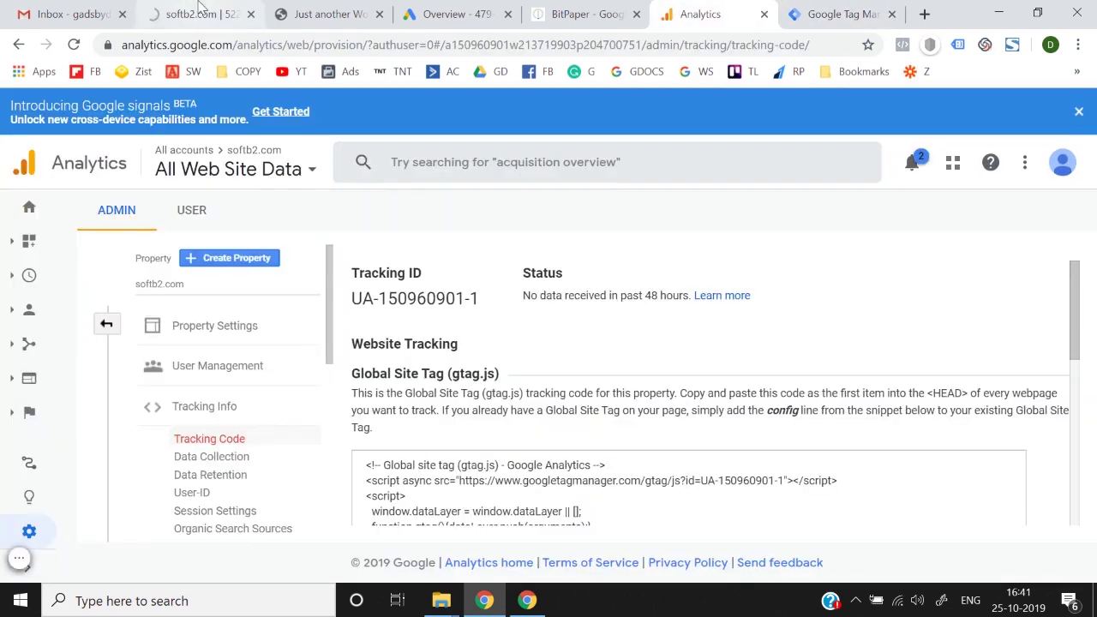
# Step: Return to the softb2.com/wp-admin page, reload it and retry for its live version
pyautogui.click(197, 13)
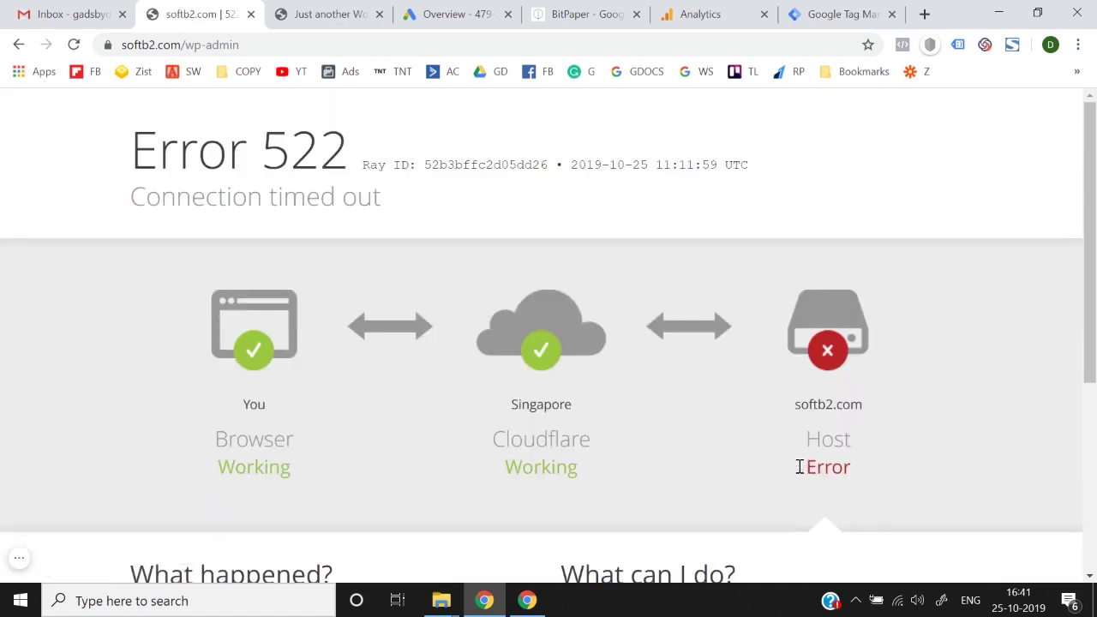
pyautogui.click(511, 44)
pyautogui.press('Return')
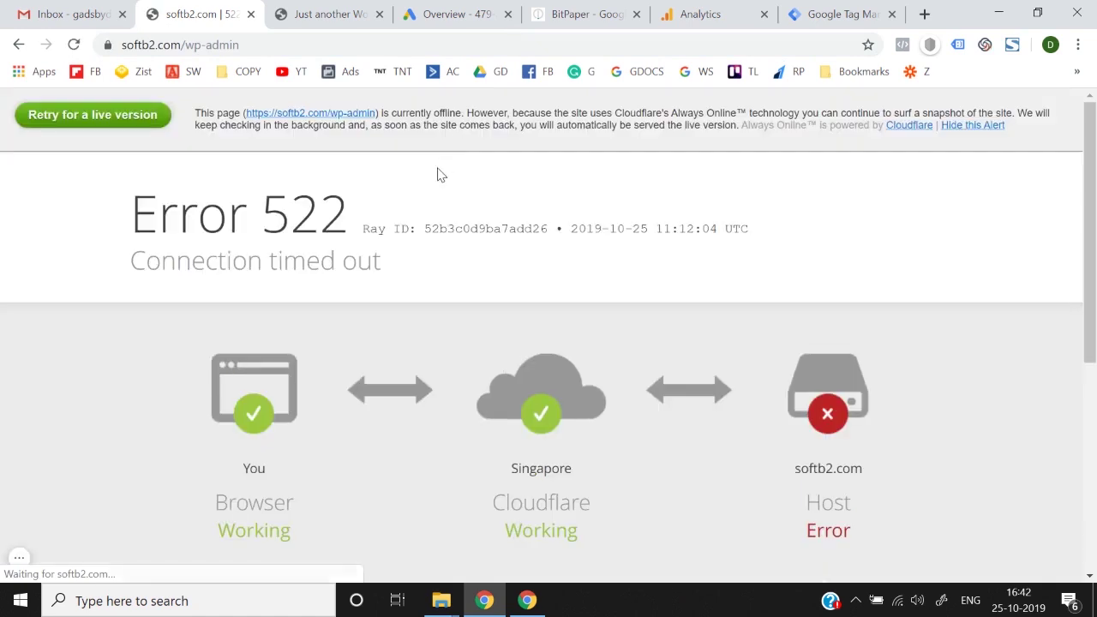
pyautogui.click(109, 120)
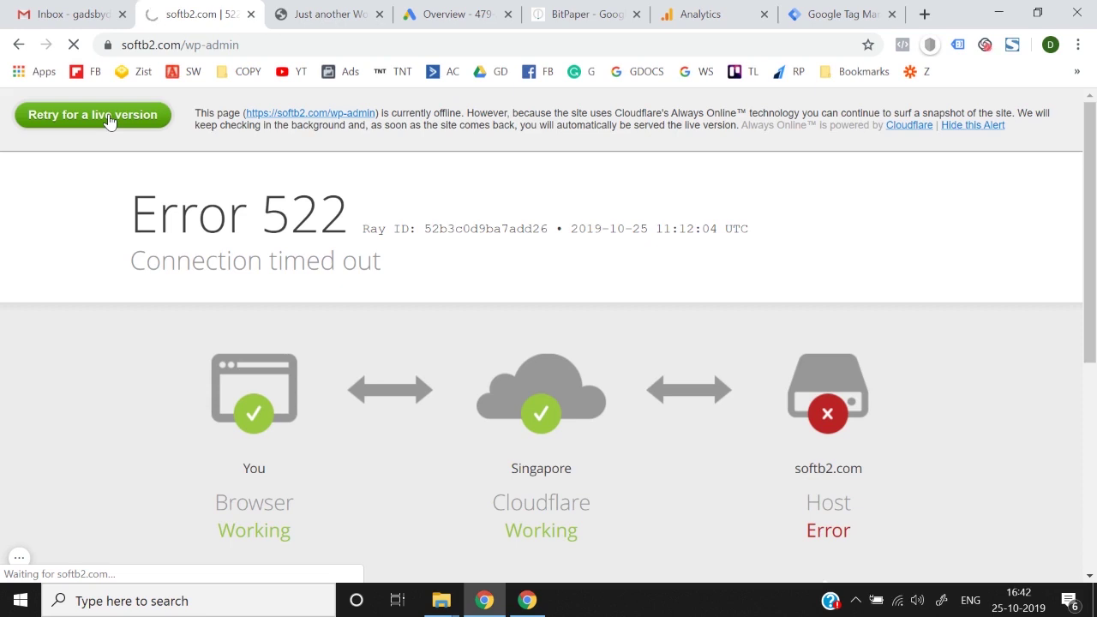
pyautogui.click(795, 10)
pyautogui.hotkey('ctrl', 'shift', 'Tab')
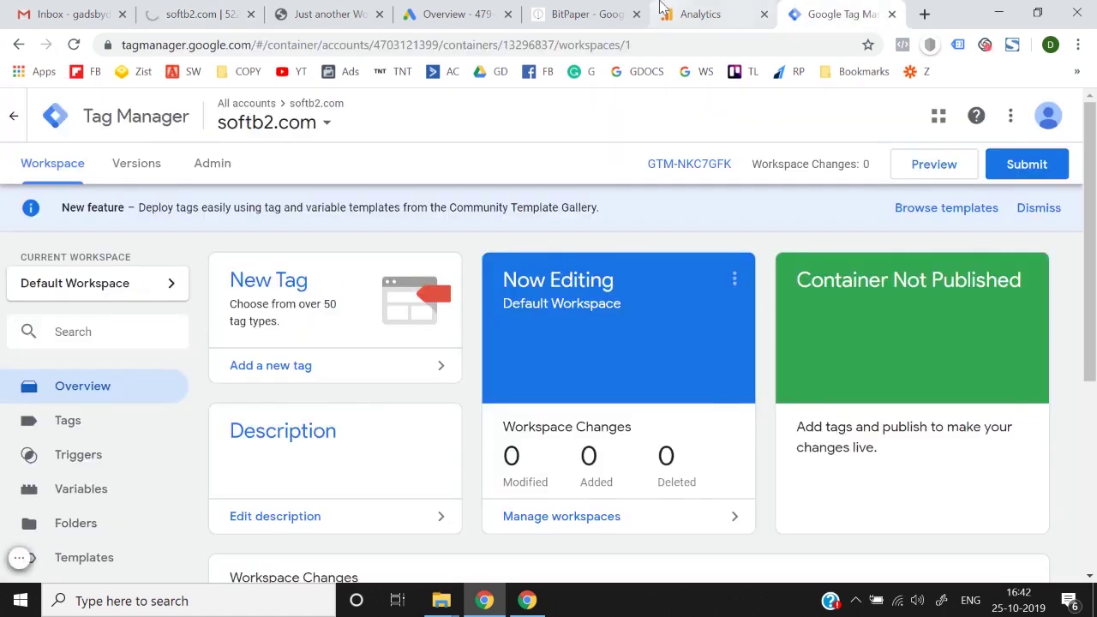
pyautogui.hotkey('ctrl', '2')
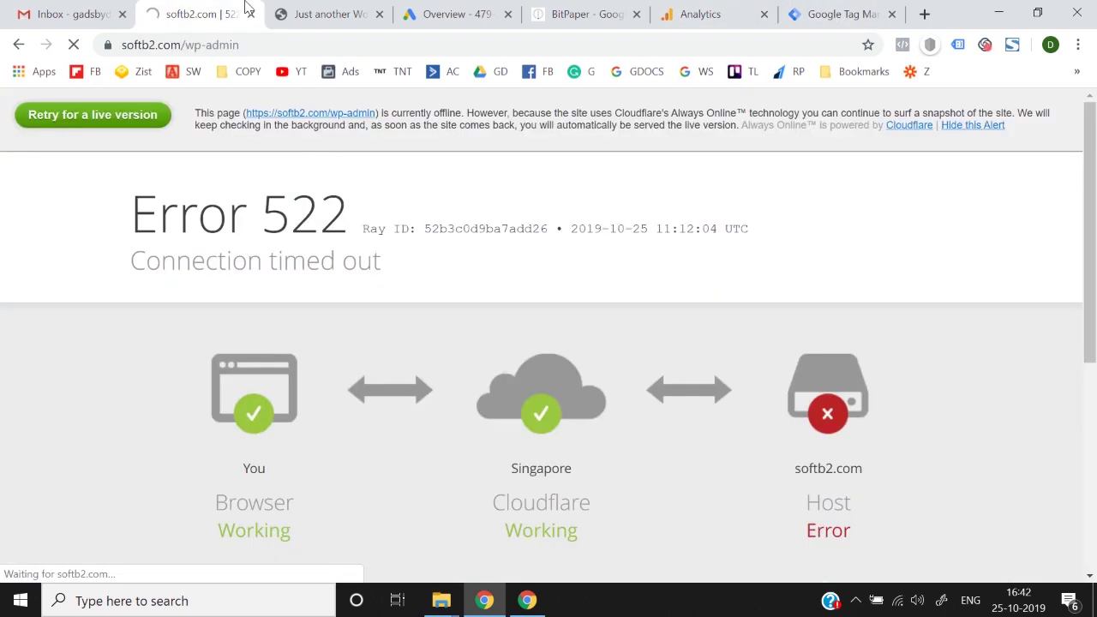
pyautogui.click(883, 10)
# Step: Switch to Google Analytics, leave the tracking code page and look through the account, property and view options in the admin overview
pyautogui.click(730, 7)
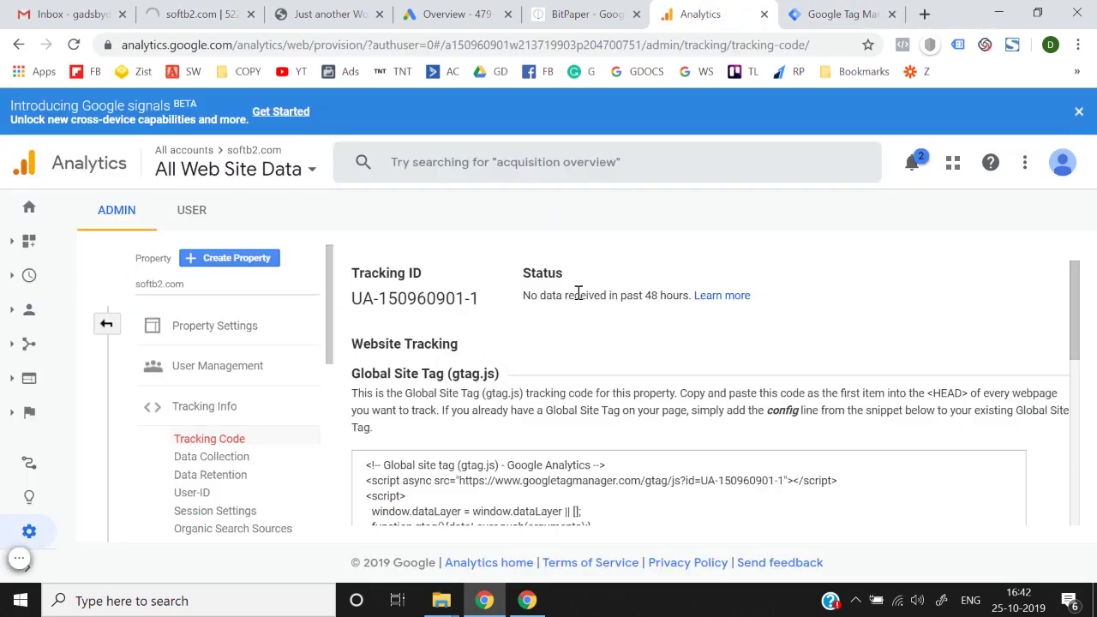
pyautogui.scroll(-5, 578, 292)
pyautogui.scroll(10, 578, 294)
pyautogui.scroll(-5, 579, 294)
pyautogui.scroll(5, 578, 294)
pyautogui.click(107, 324)
pyautogui.scroll(-1, 524, 461)
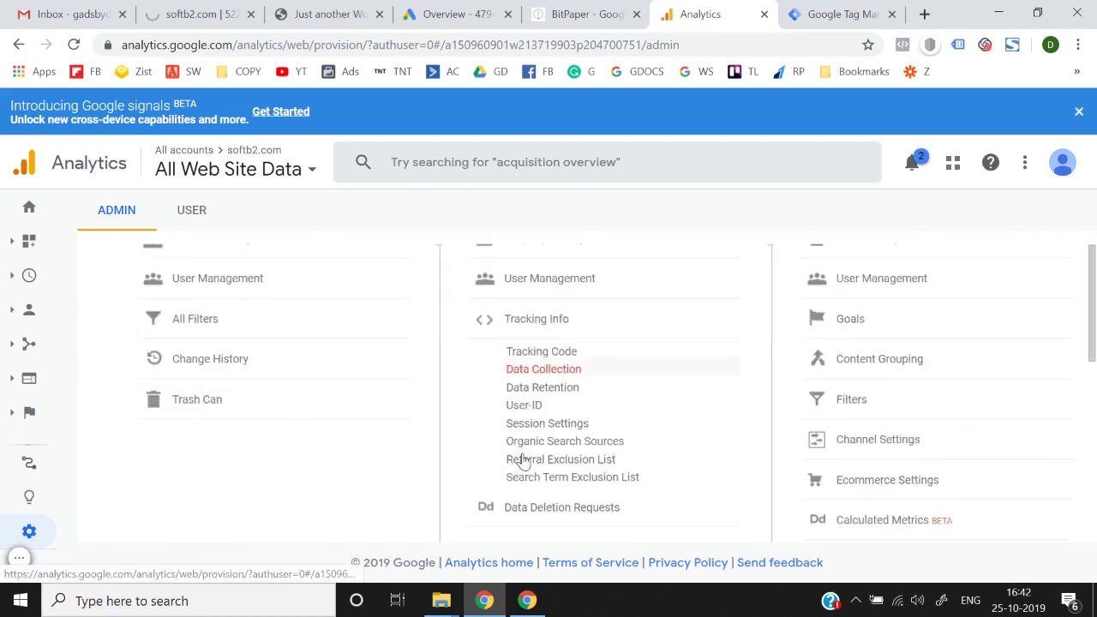
pyautogui.scroll(-2, 522, 460)
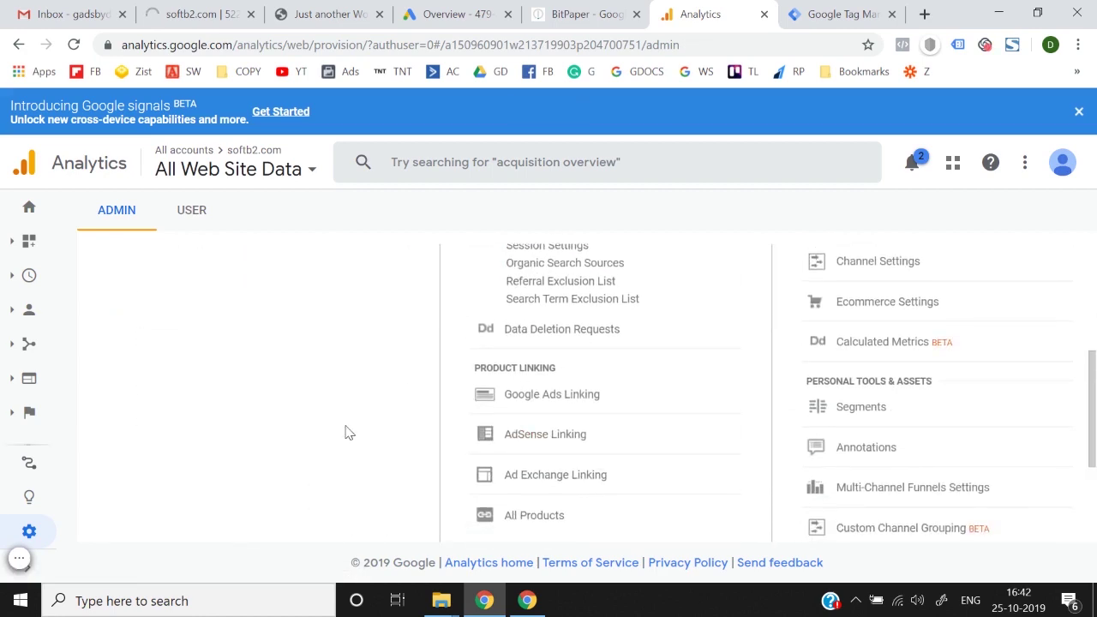
pyautogui.scroll(3, 348, 432)
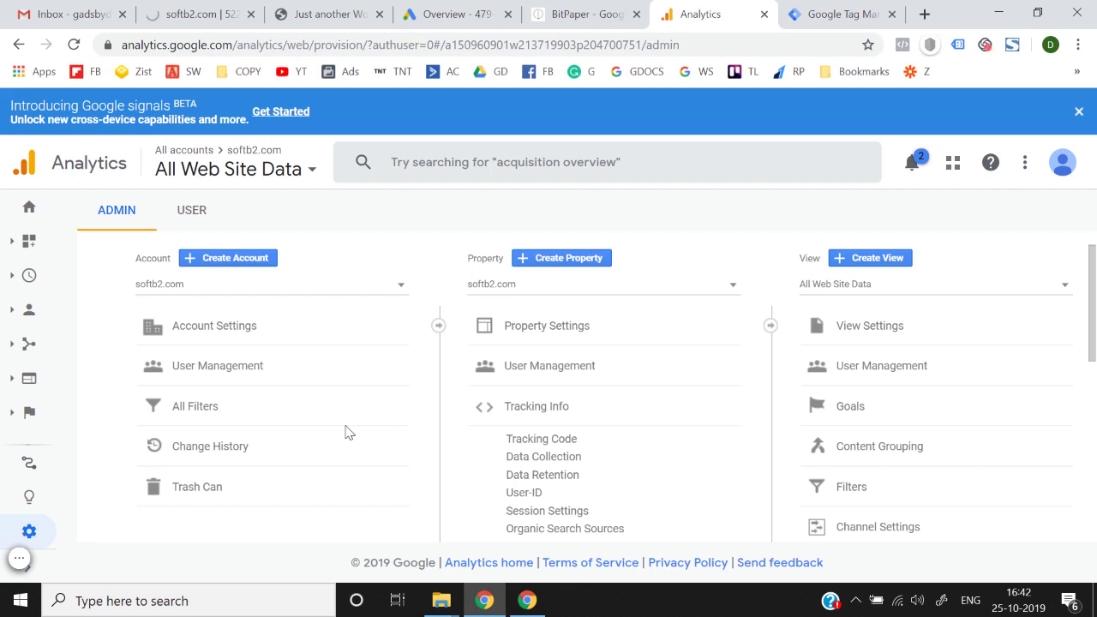
pyautogui.scroll(-1, 412, 449)
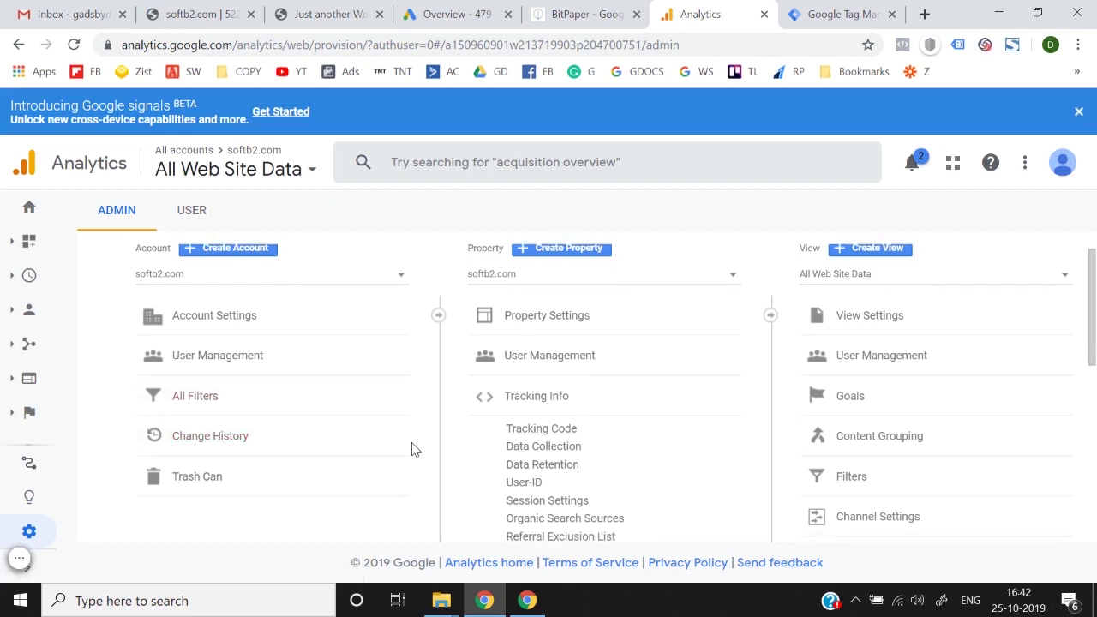
# Step: Check the WordPress dashboard page again by requesting softb2.com/wp-admin once more and retrying for the live version
pyautogui.click(257, 15)
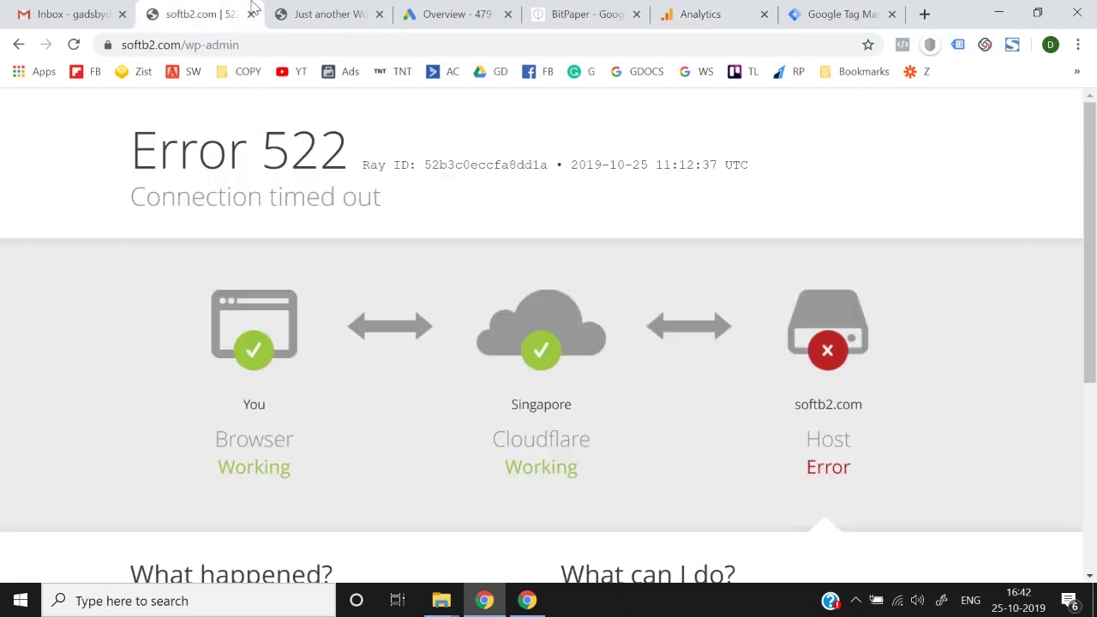
pyautogui.click(283, 47)
pyautogui.press('Return')
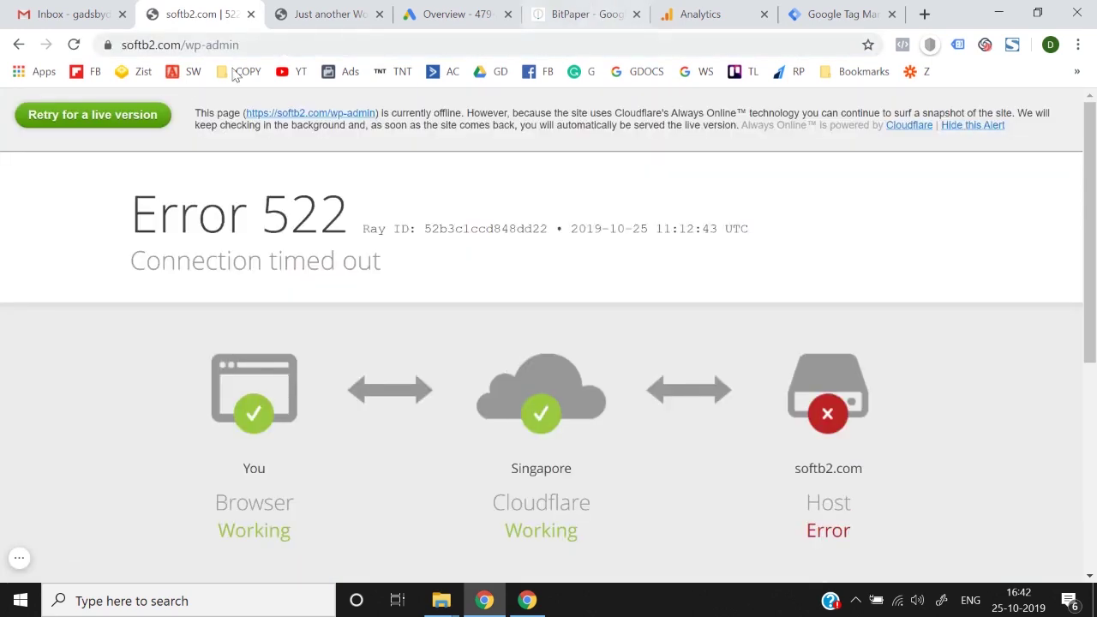
pyautogui.click(125, 113)
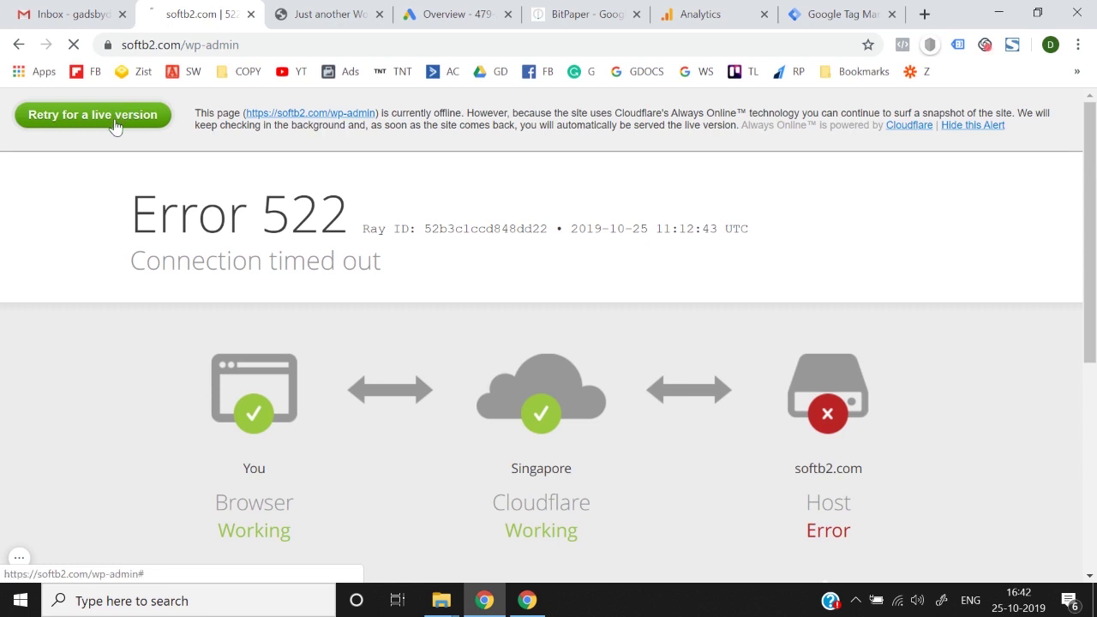
# Step: Start a Google Ads link group for the softb2.com property in Analytics and choose the listed Google Ads account to link
pyautogui.click(703, 12)
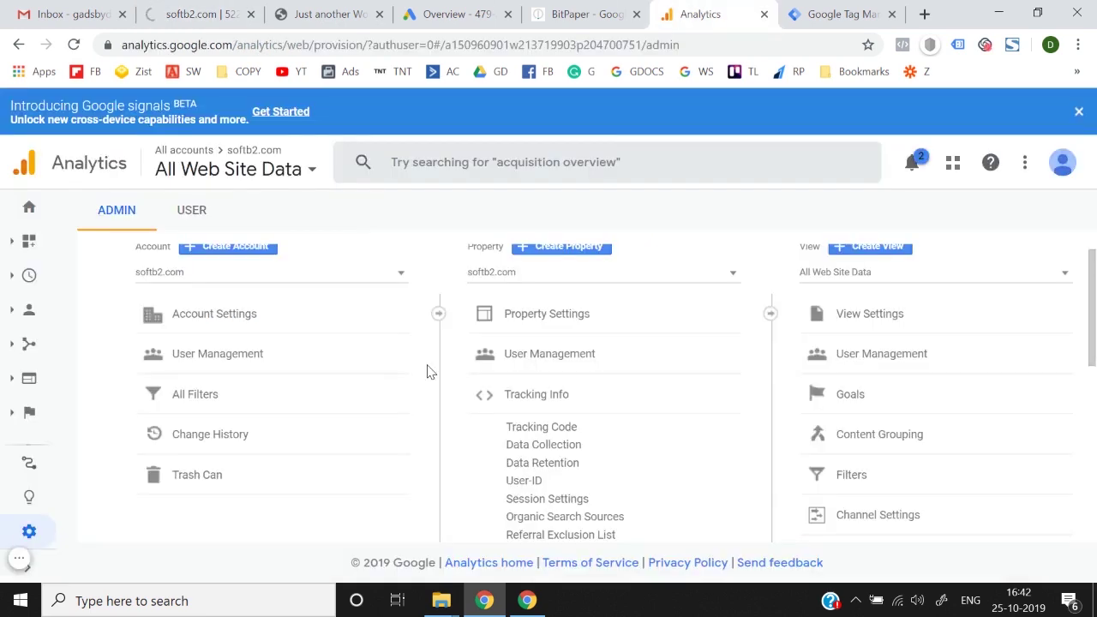
pyautogui.scroll(1, 244, 514)
pyautogui.scroll(-6, 244, 514)
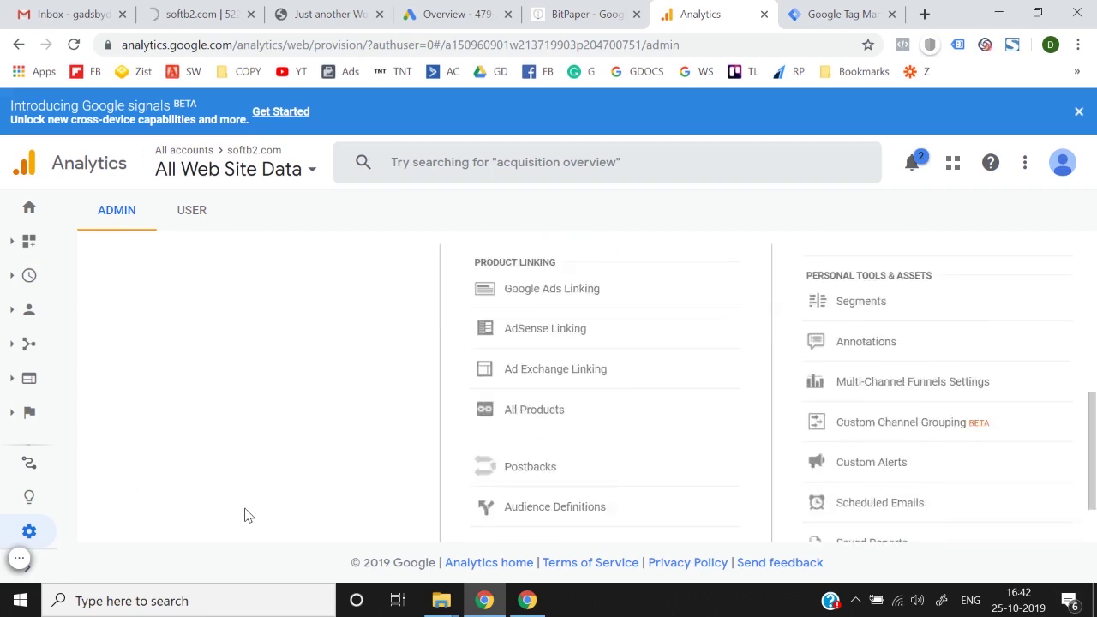
pyautogui.click(31, 531)
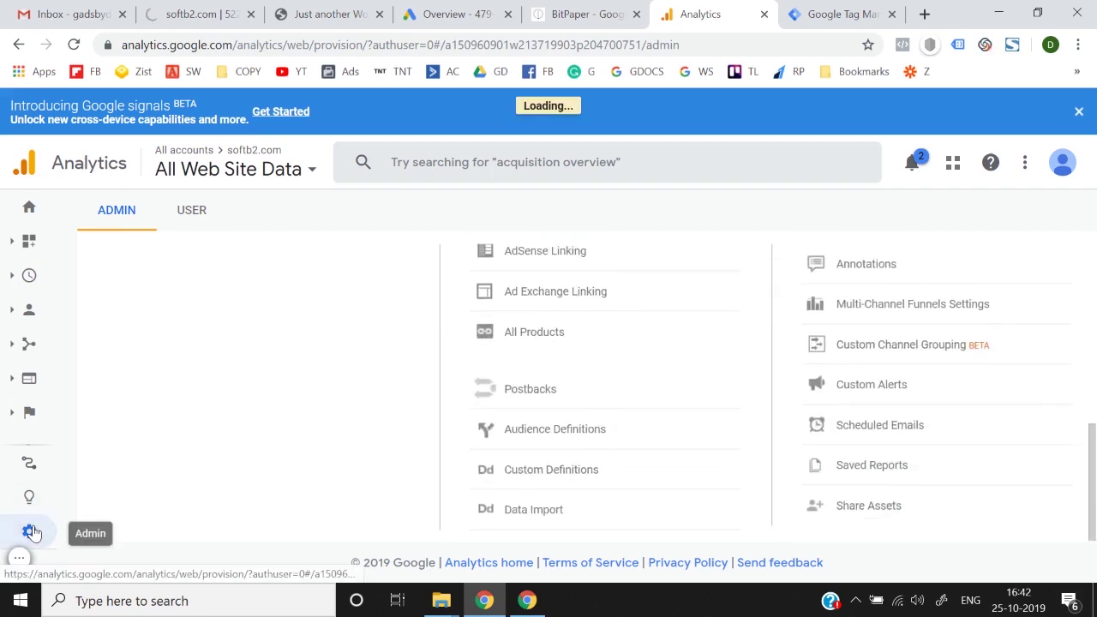
pyautogui.scroll(-4, 615, 346)
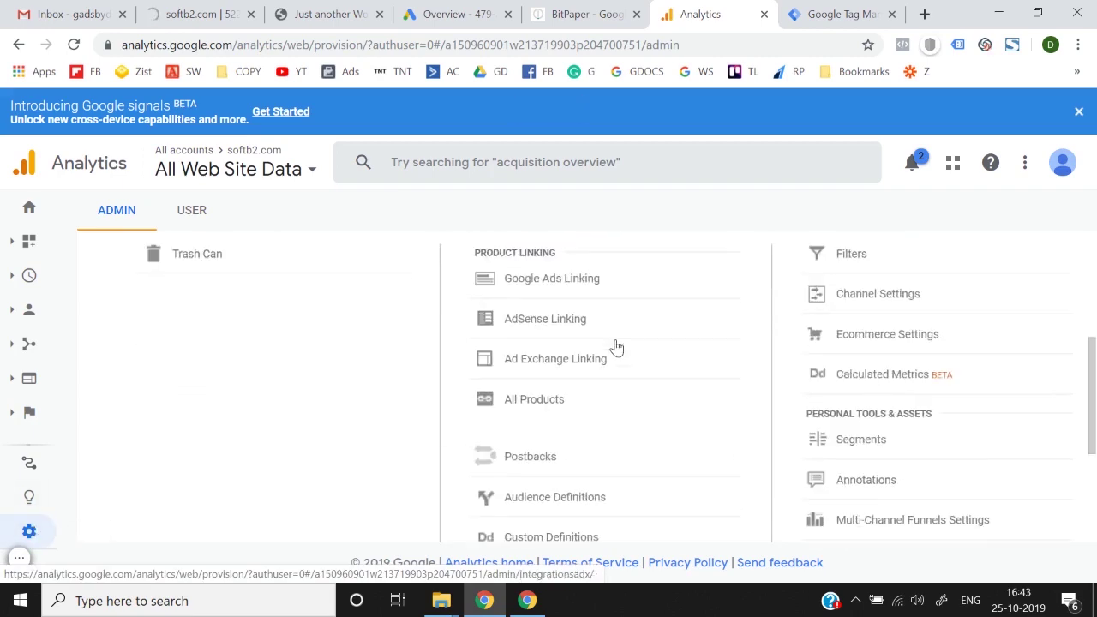
pyautogui.scroll(2, 540, 411)
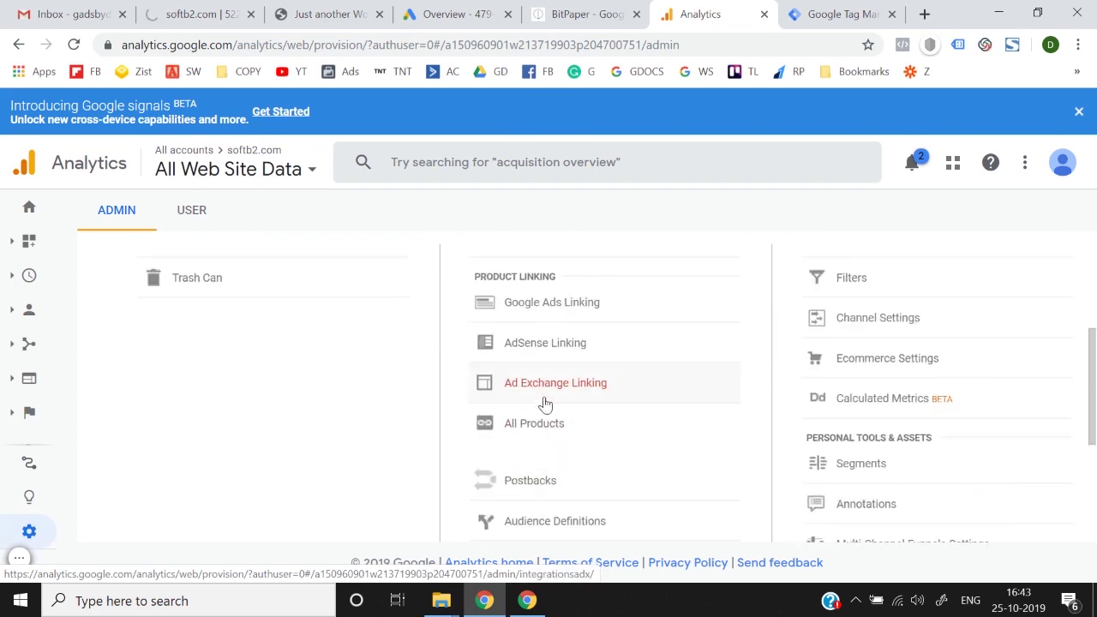
pyautogui.scroll(1, 578, 387)
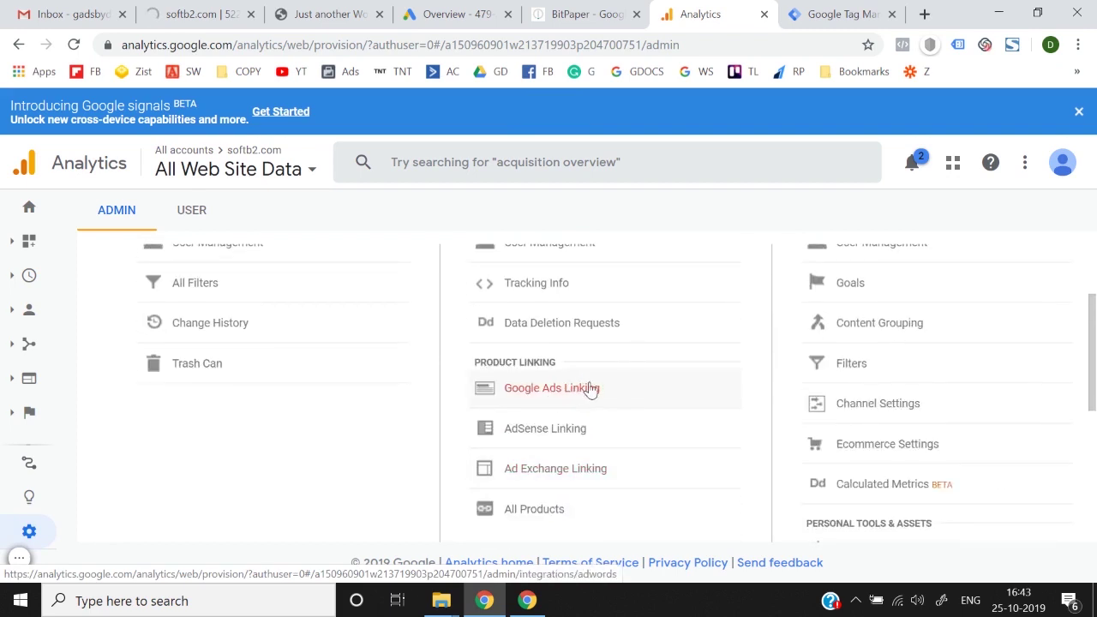
pyautogui.click(558, 393)
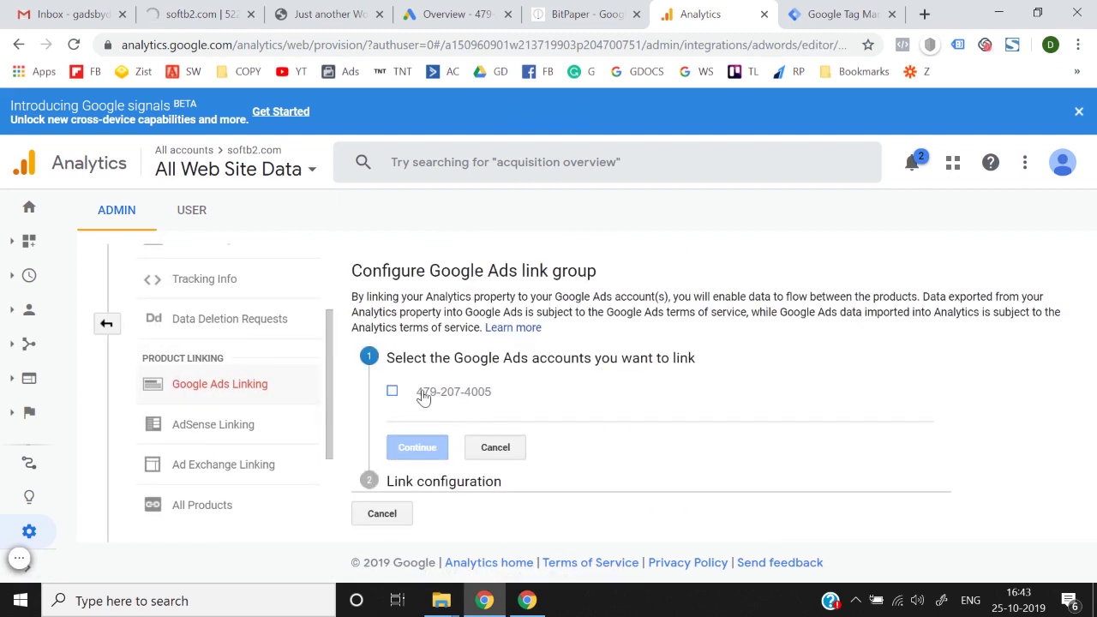
pyautogui.click(393, 392)
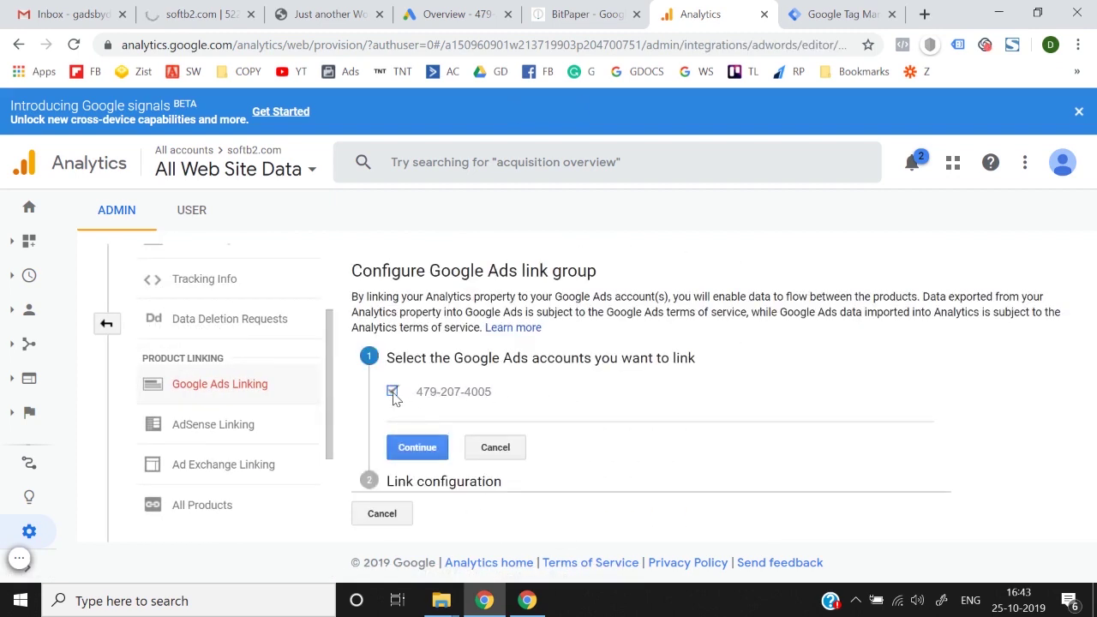
pyautogui.click(417, 448)
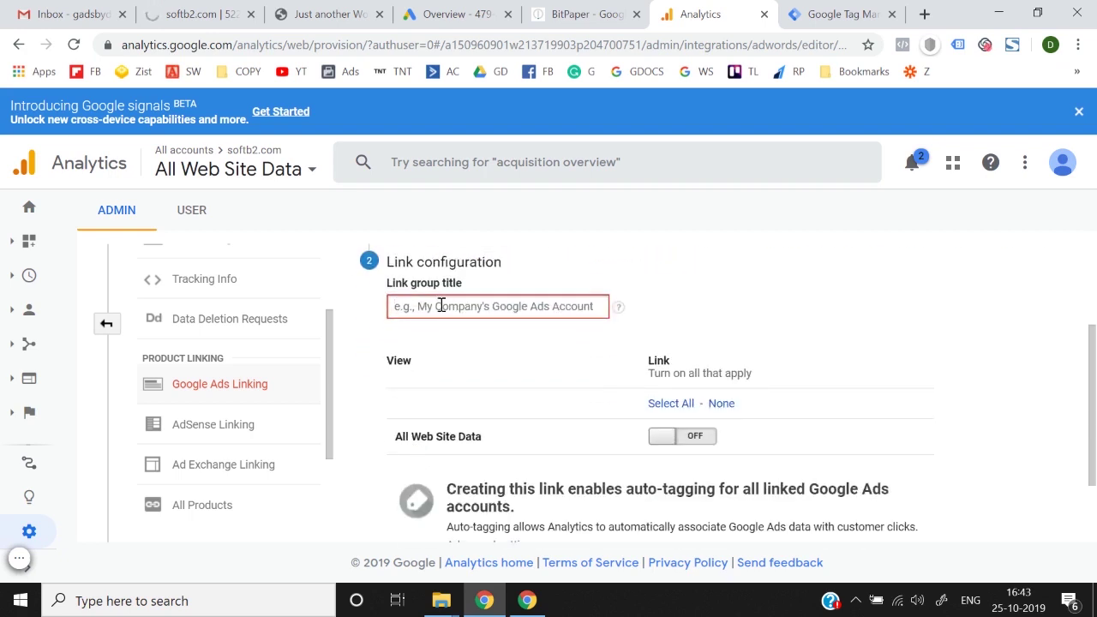
# Step: Title the link group Softb2 and turn on the link for the All Web Site Data view
pyautogui.click(440, 306)
pyautogui.write('Softb2')
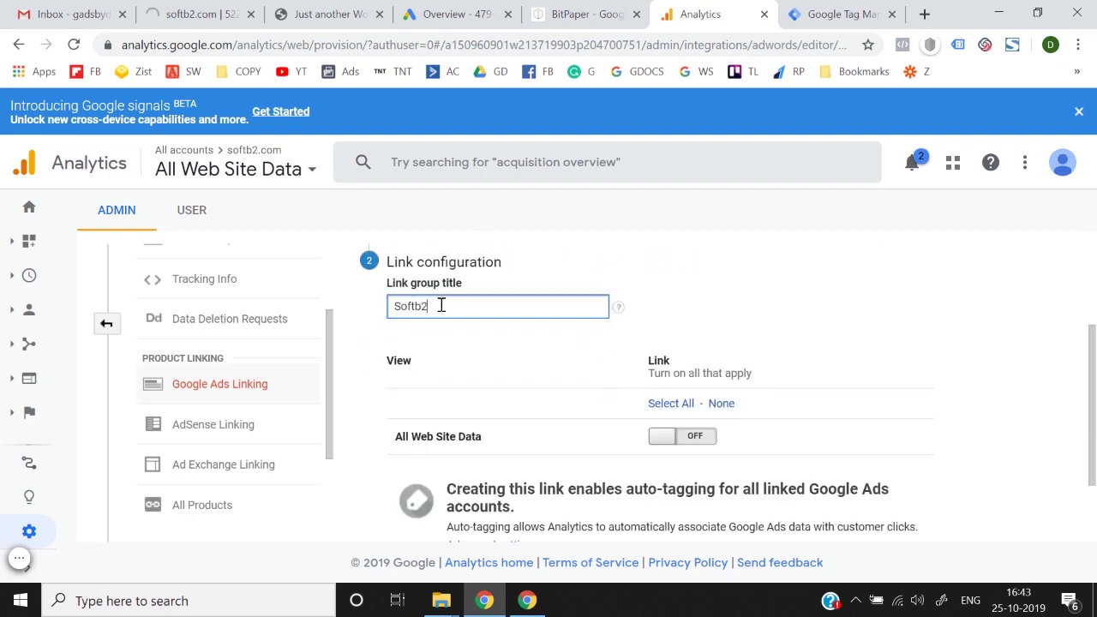
pyautogui.scroll(-1, 553, 433)
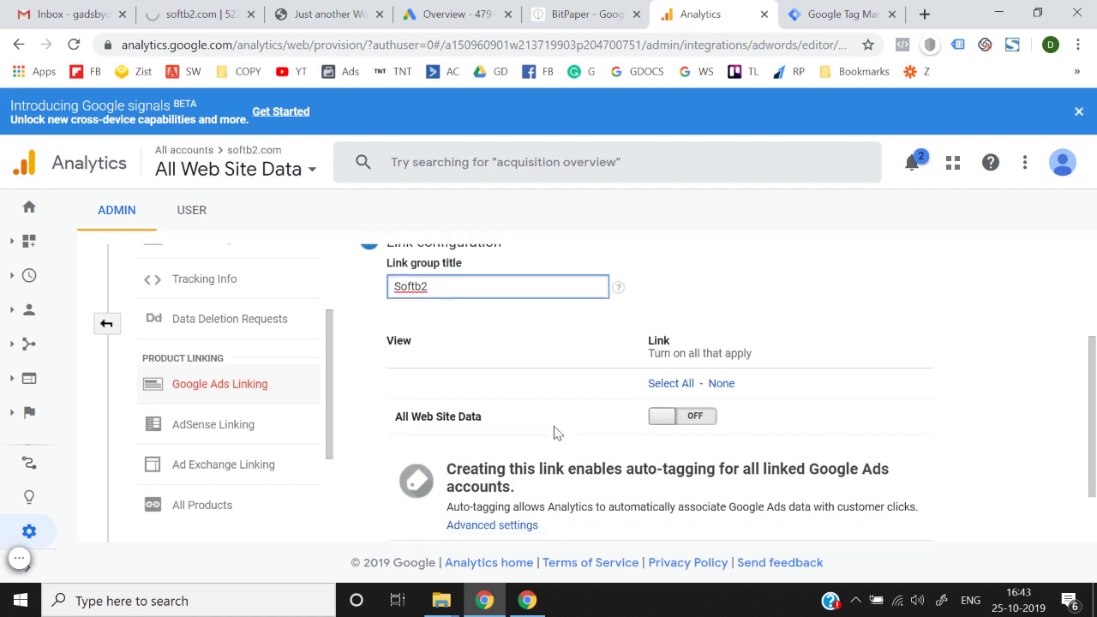
pyautogui.click(697, 402)
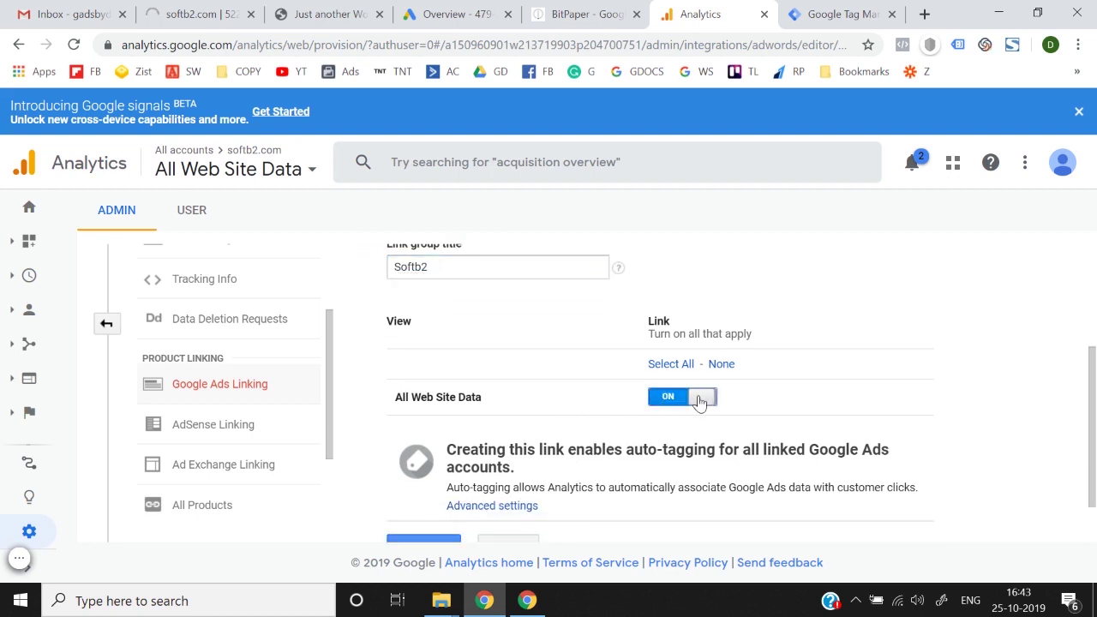
pyautogui.scroll(-1, 701, 401)
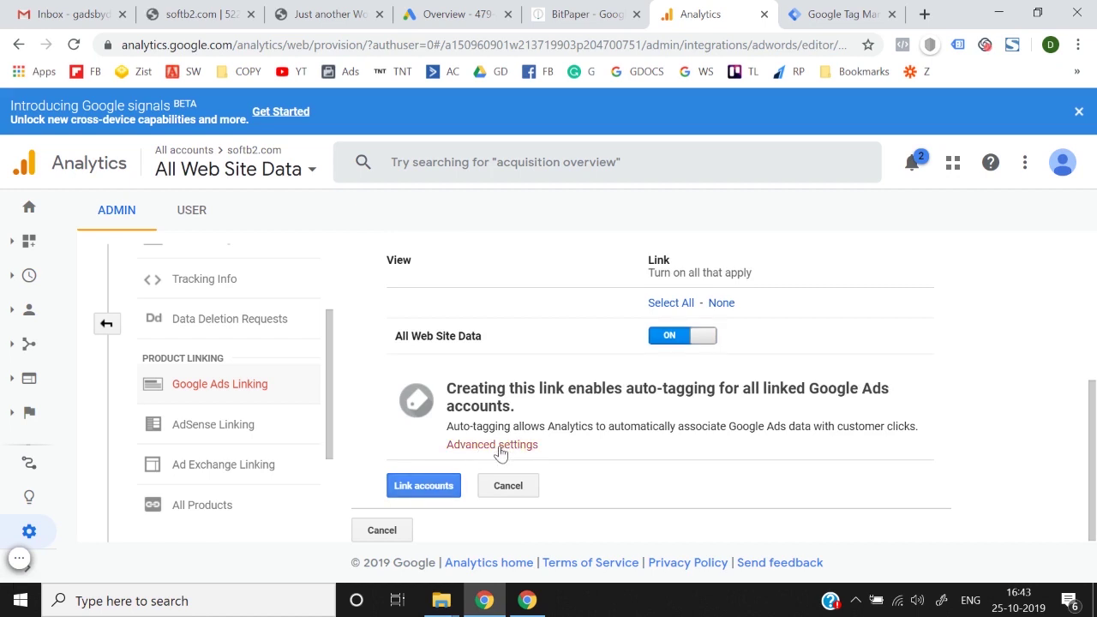
# Step: Review the advanced auto-tagging settings, link the accounts with auto-tagging enabled and finish the link group setup
pyautogui.click(502, 443)
pyautogui.scroll(-1, 502, 452)
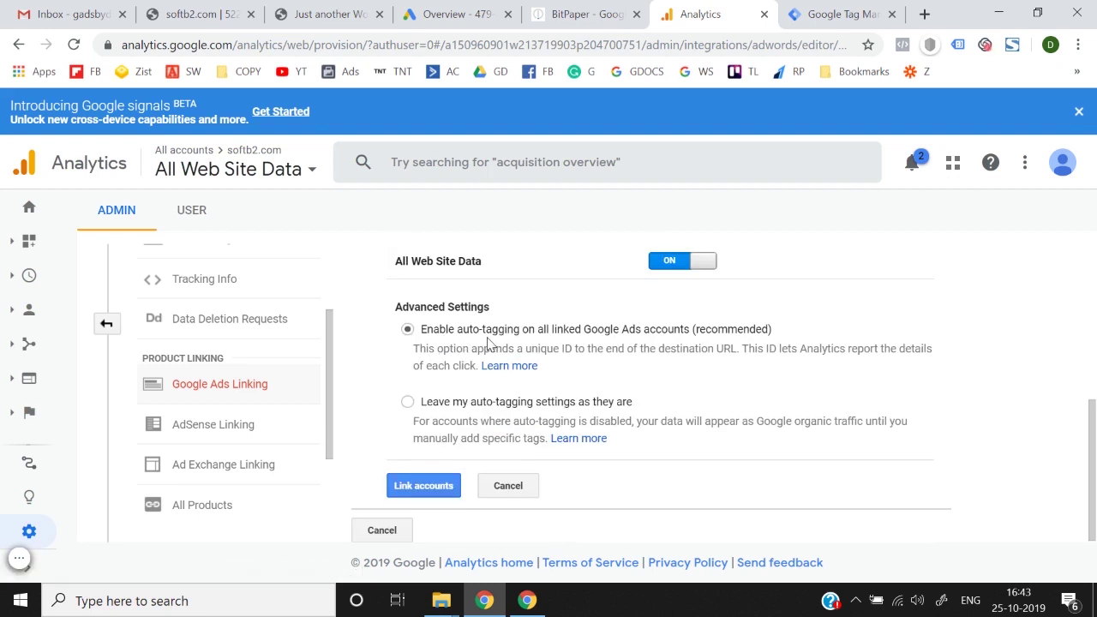
pyautogui.click(419, 492)
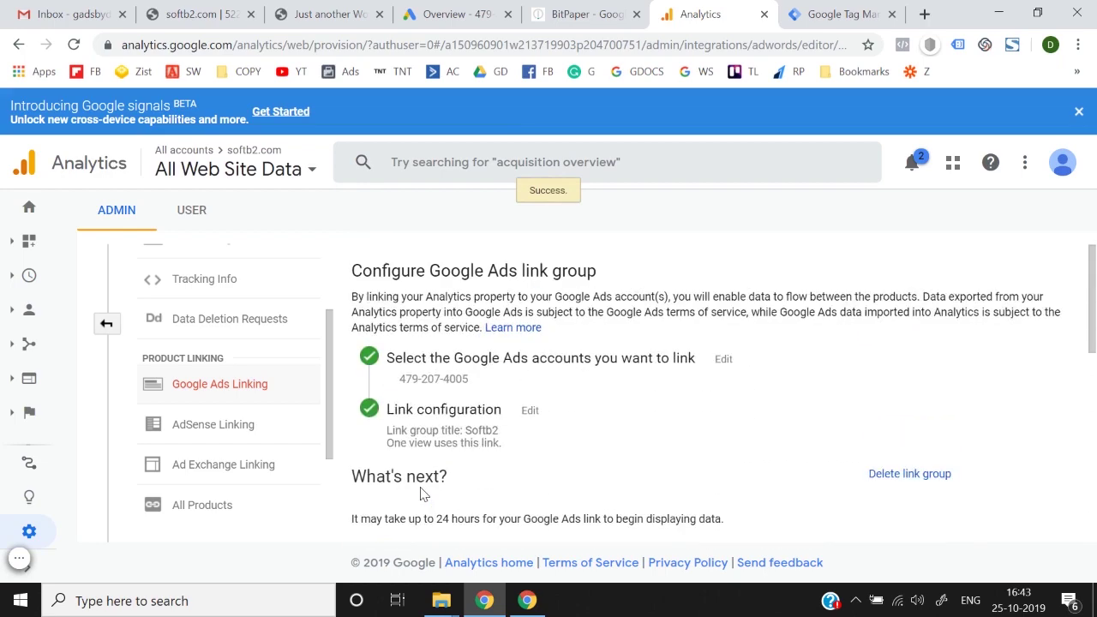
pyautogui.scroll(-5, 420, 493)
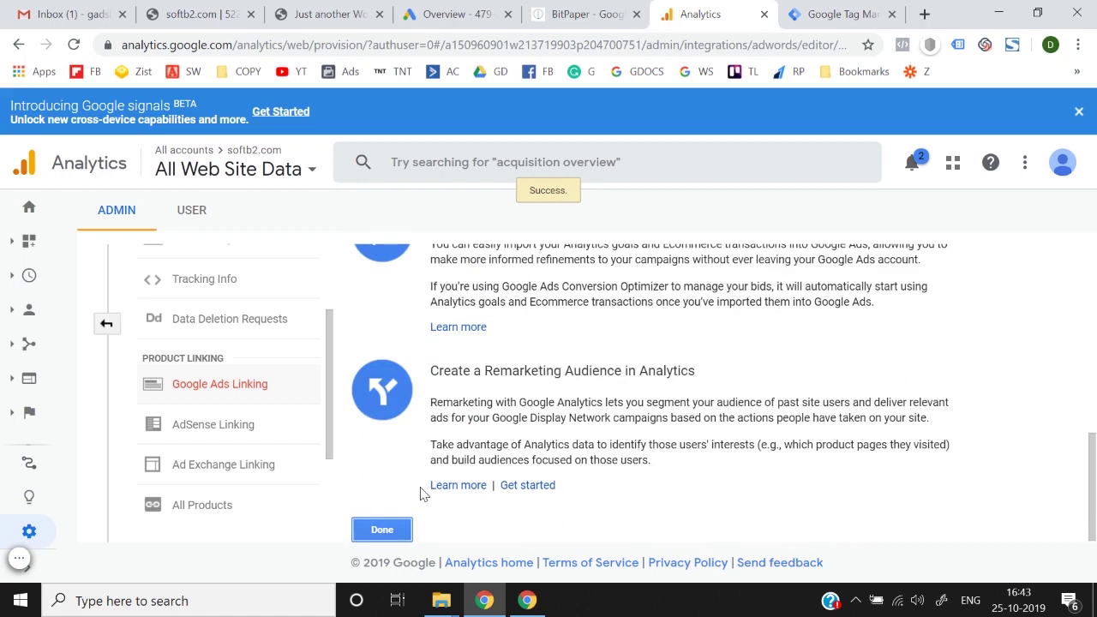
pyautogui.click(396, 534)
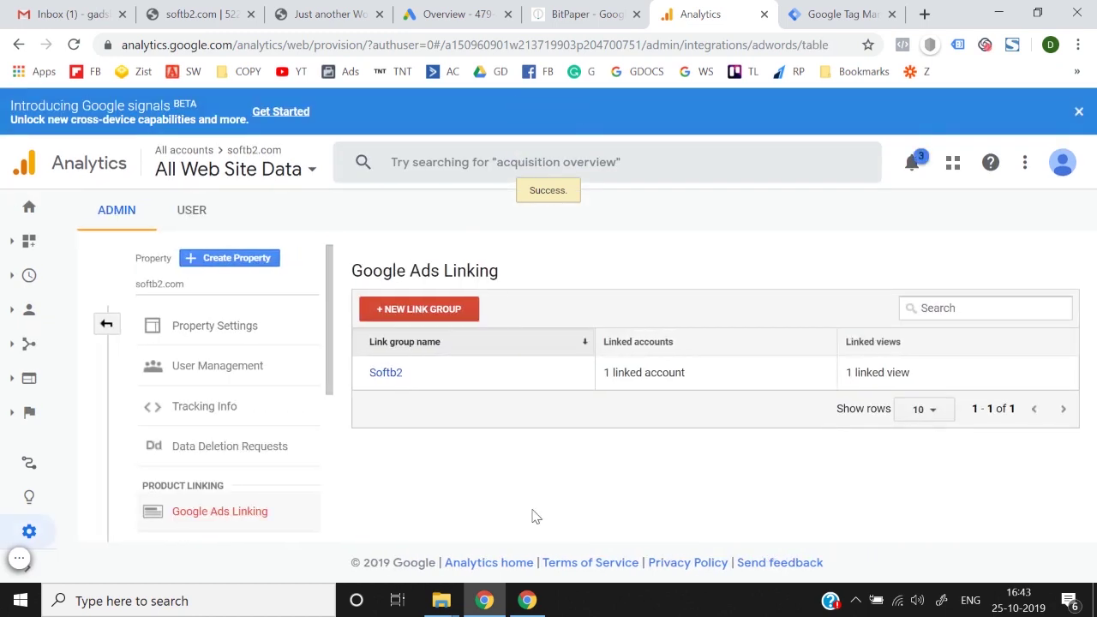
# Step: Return to the Analytics admin overview and request softb2.com/wp-admin again to check whether the dashboard loads
pyautogui.click(106, 325)
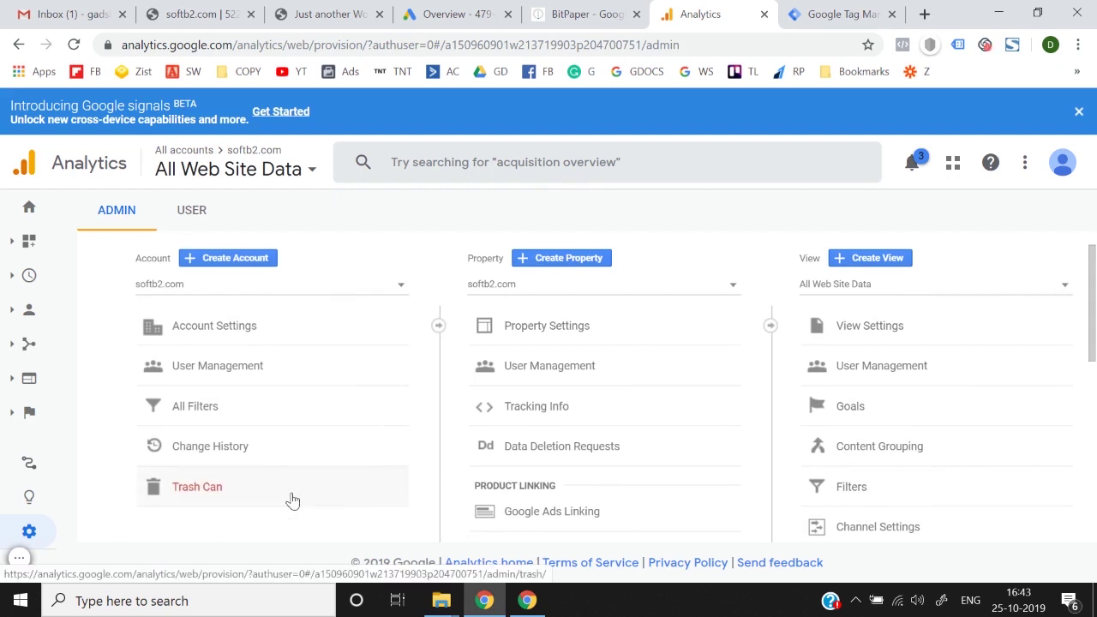
pyautogui.click(193, 14)
pyautogui.click(344, 41)
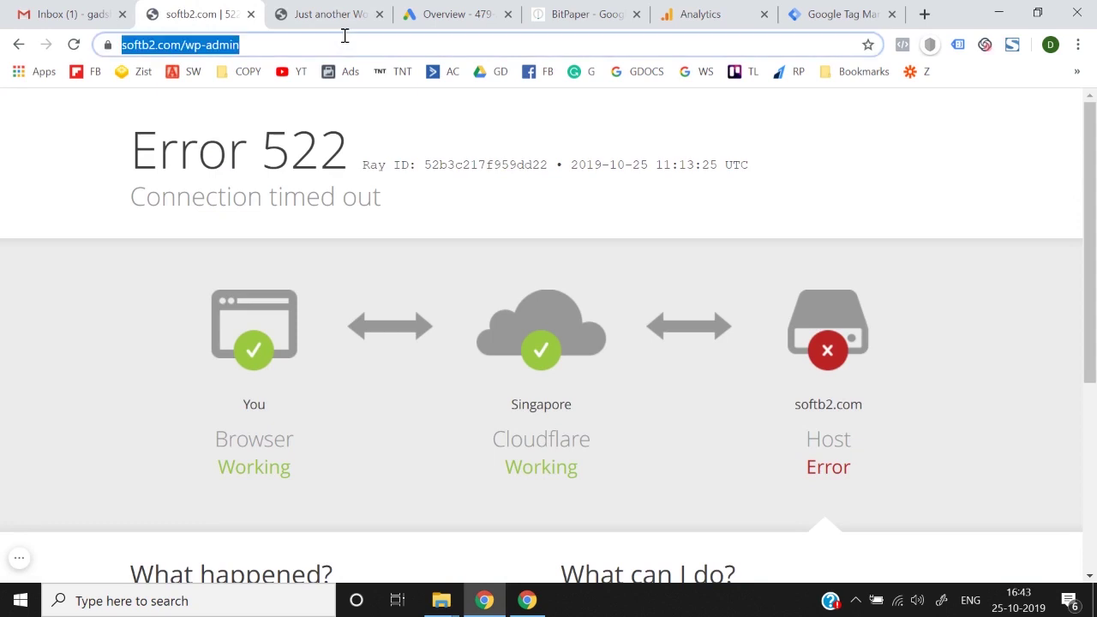
pyautogui.press('Return')
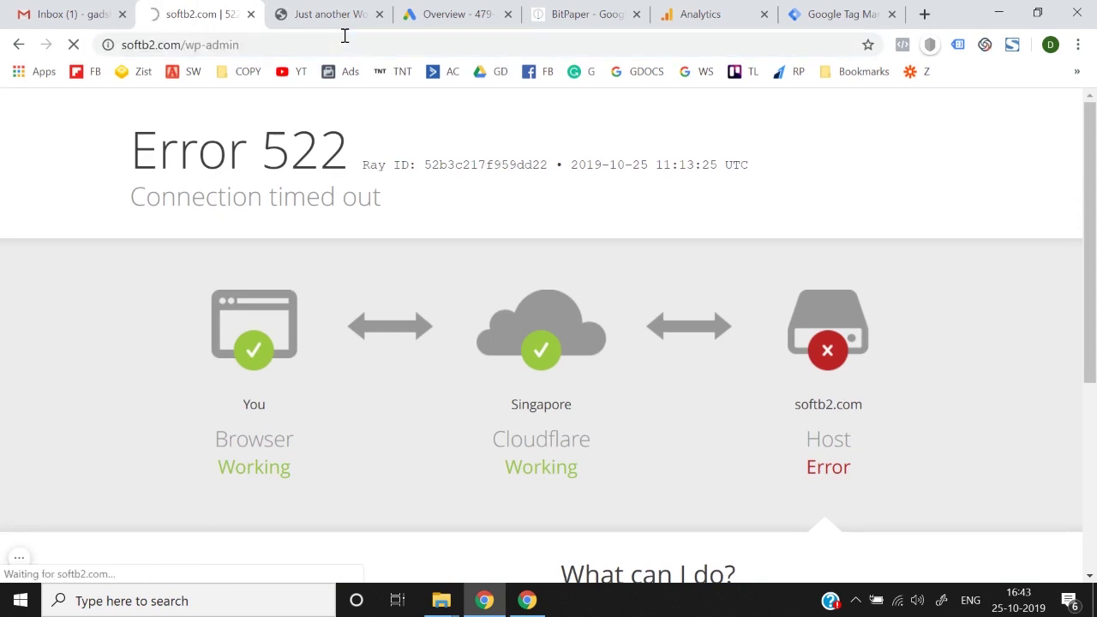
pyautogui.click(700, 13)
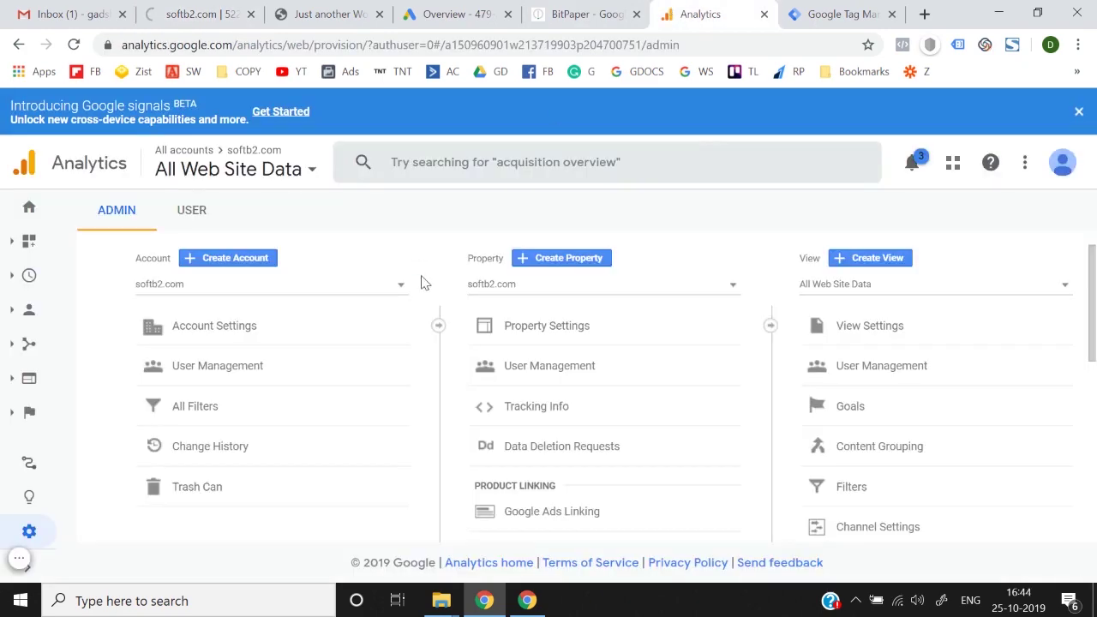
pyautogui.click(227, 7)
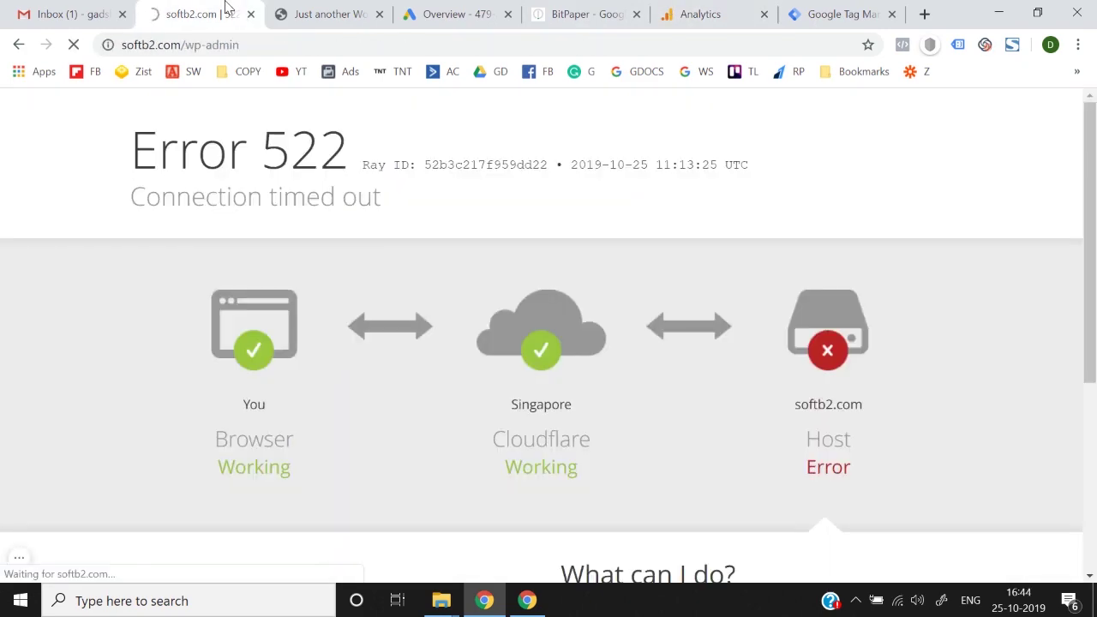
# Step: Switch to Google Tag Manager and look over the softb2.com container's workspace overview
pyautogui.click(698, 8)
pyautogui.hotkey('ctrl', 'Tab')
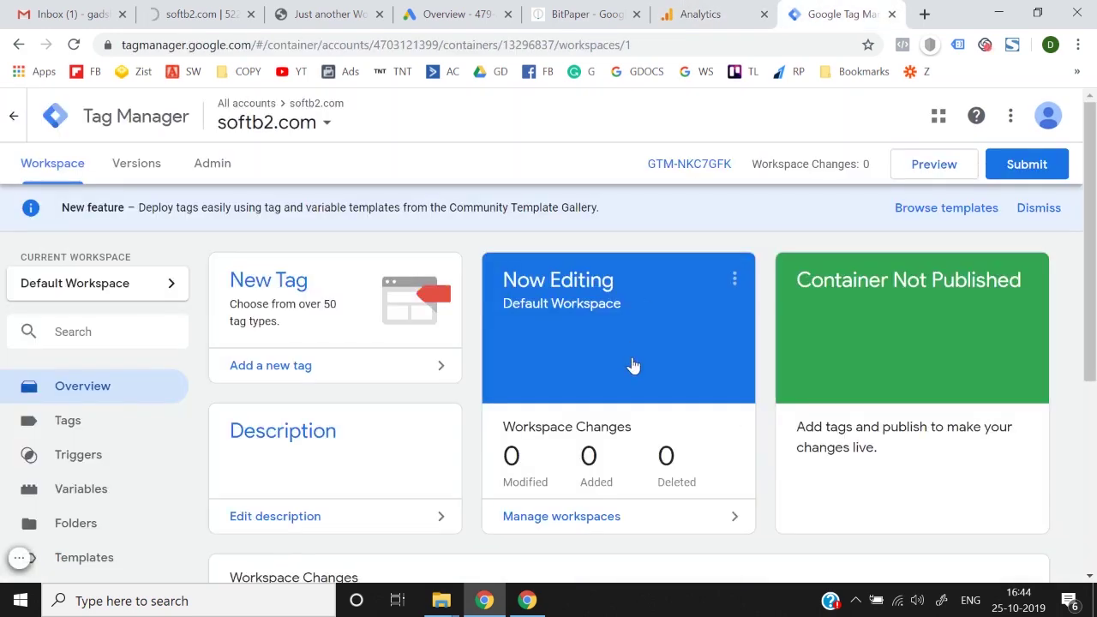
pyautogui.scroll(-3, 632, 364)
pyautogui.scroll(3, 632, 364)
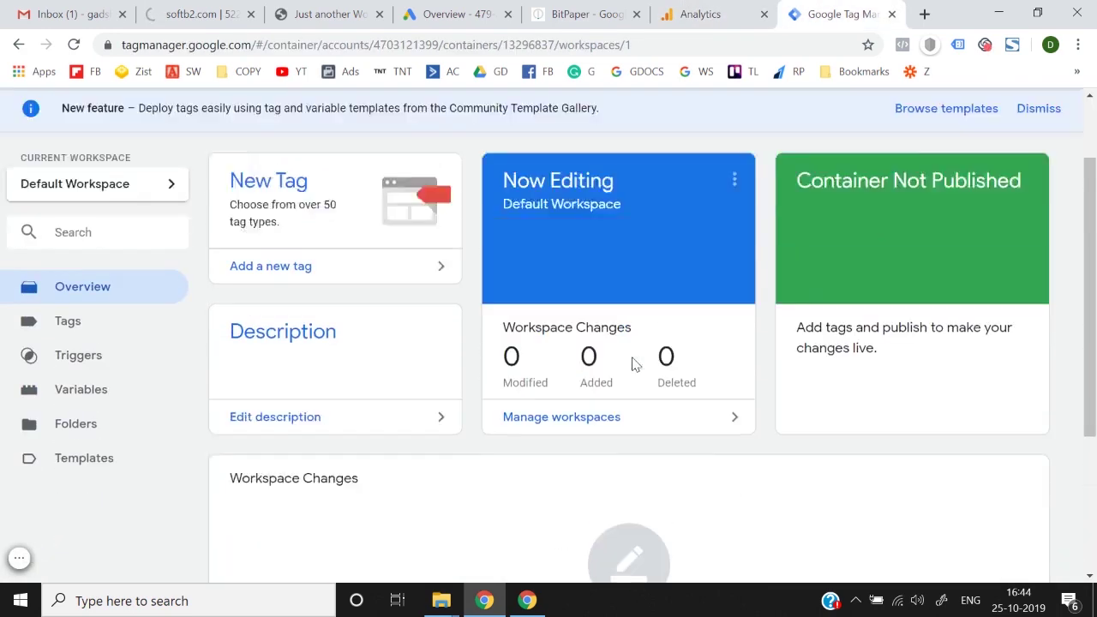
# Step: Retry the live version of the softb2.com/wp-admin page, and request the softb2.com home page instead
pyautogui.hotkey('ctrl', '2')
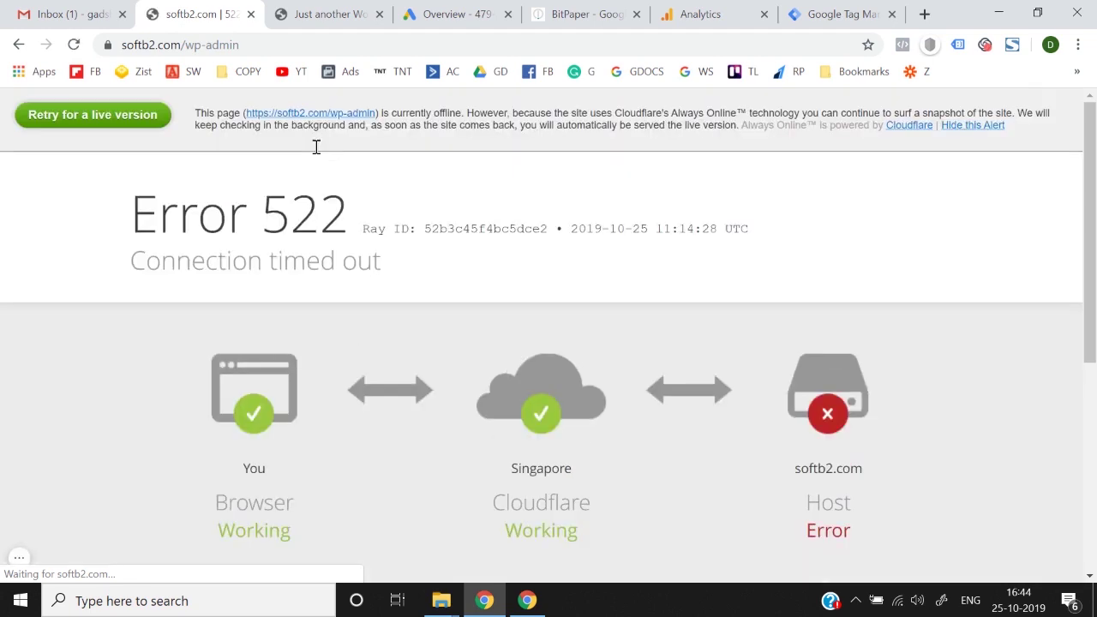
pyautogui.click(77, 114)
pyautogui.click(183, 46)
pyautogui.moveTo(184, 46); pyautogui.dragTo(296, 49)
pyautogui.press('BackSpace')
pyautogui.press('Return')
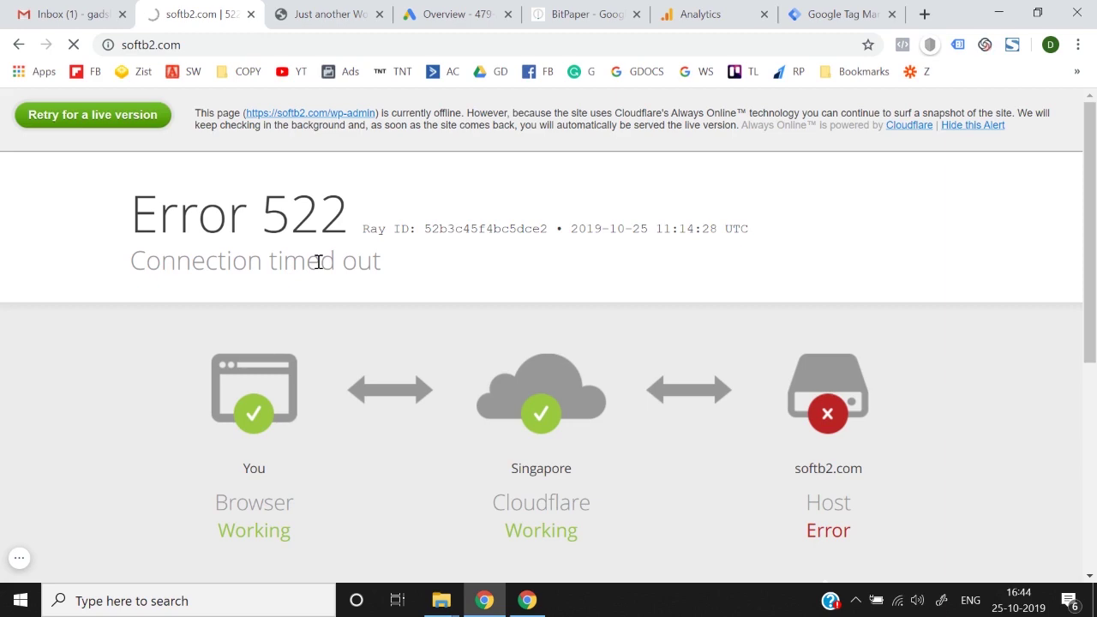
pyautogui.click(430, 13)
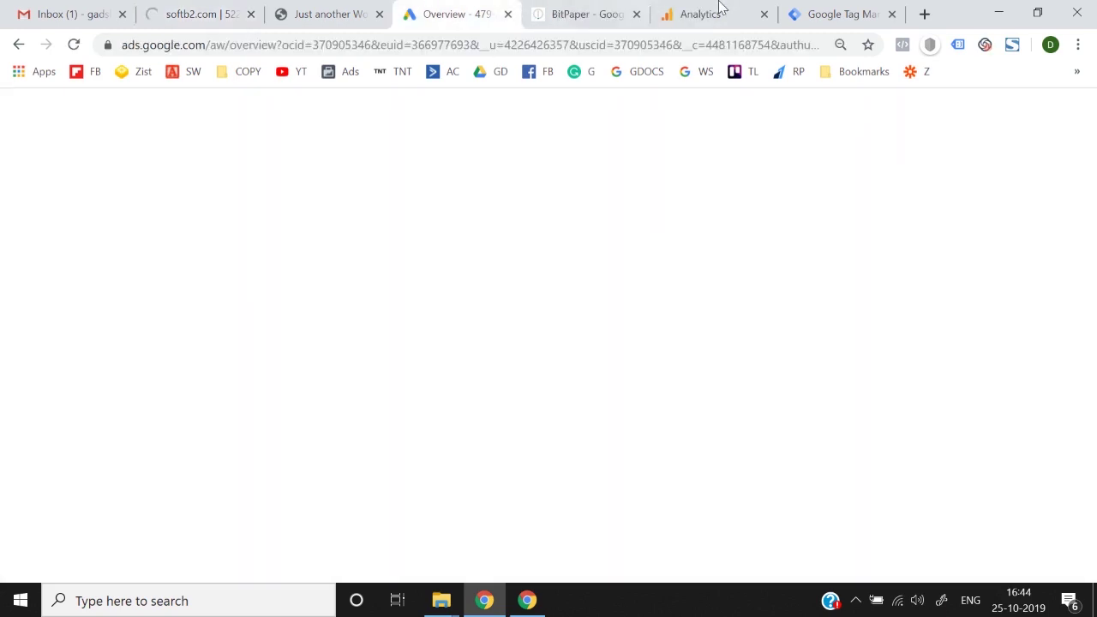
pyautogui.click(694, 7)
pyautogui.scroll(-5, 538, 422)
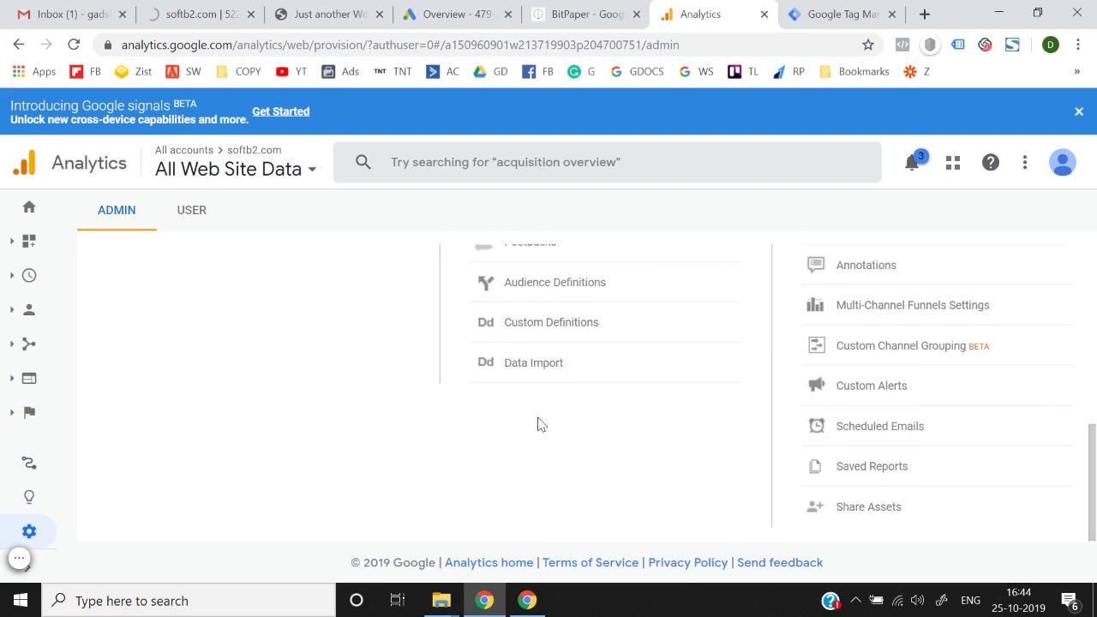
pyautogui.scroll(5, 538, 423)
pyautogui.click(242, 13)
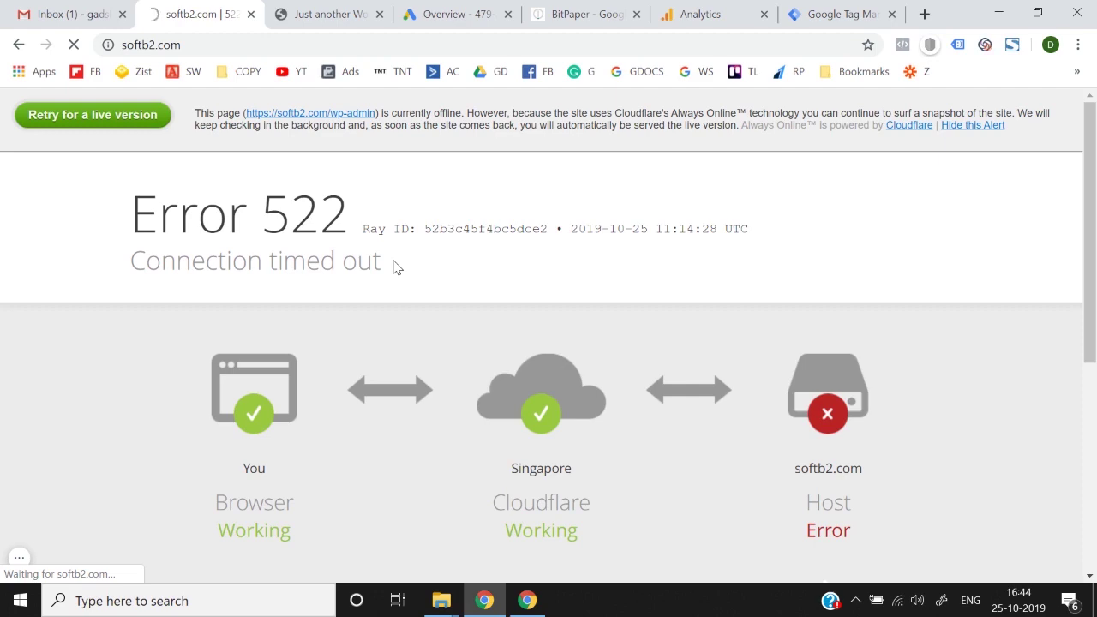
pyautogui.click(94, 13)
pyautogui.click(244, 8)
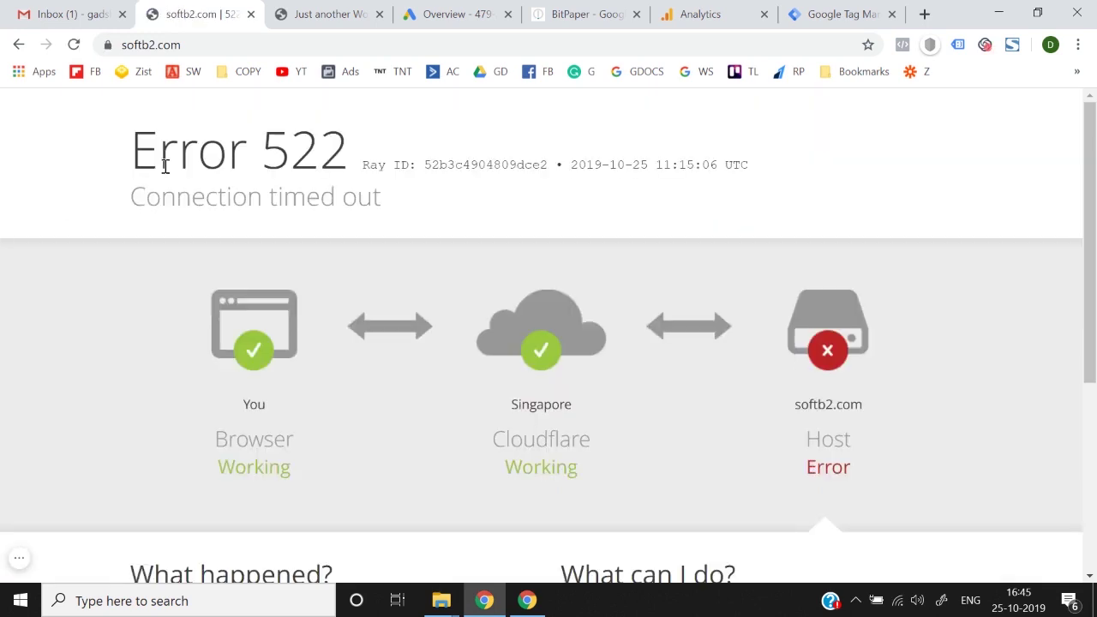
# Step: Request the softb2.com home page two more times, retrying for the live version after each attempt
pyautogui.click(242, 49)
pyautogui.press('Return')
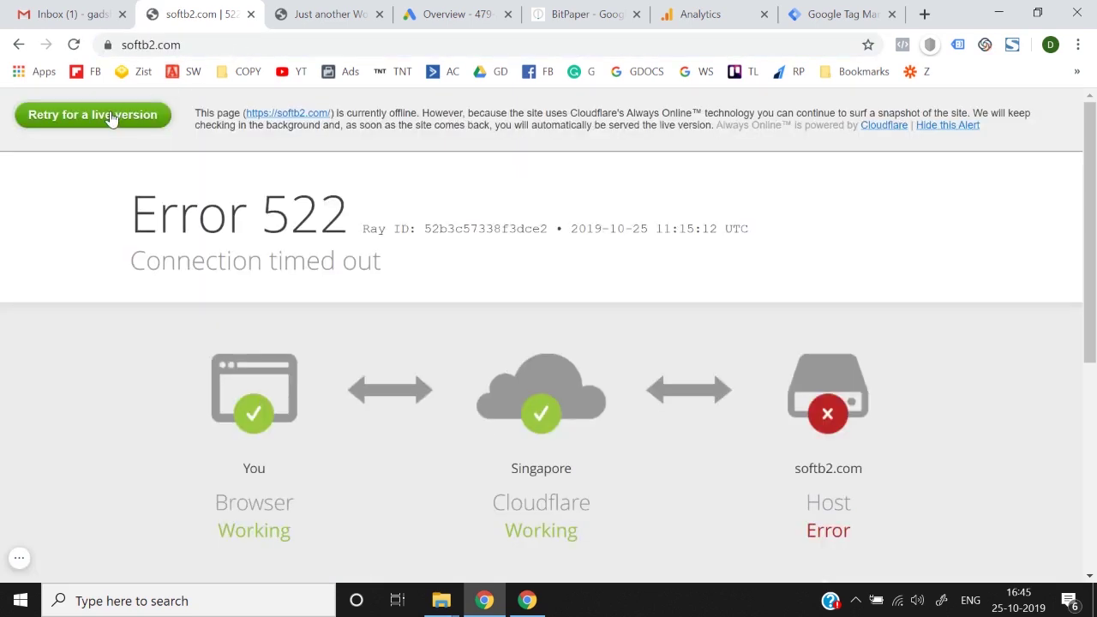
pyautogui.click(110, 119)
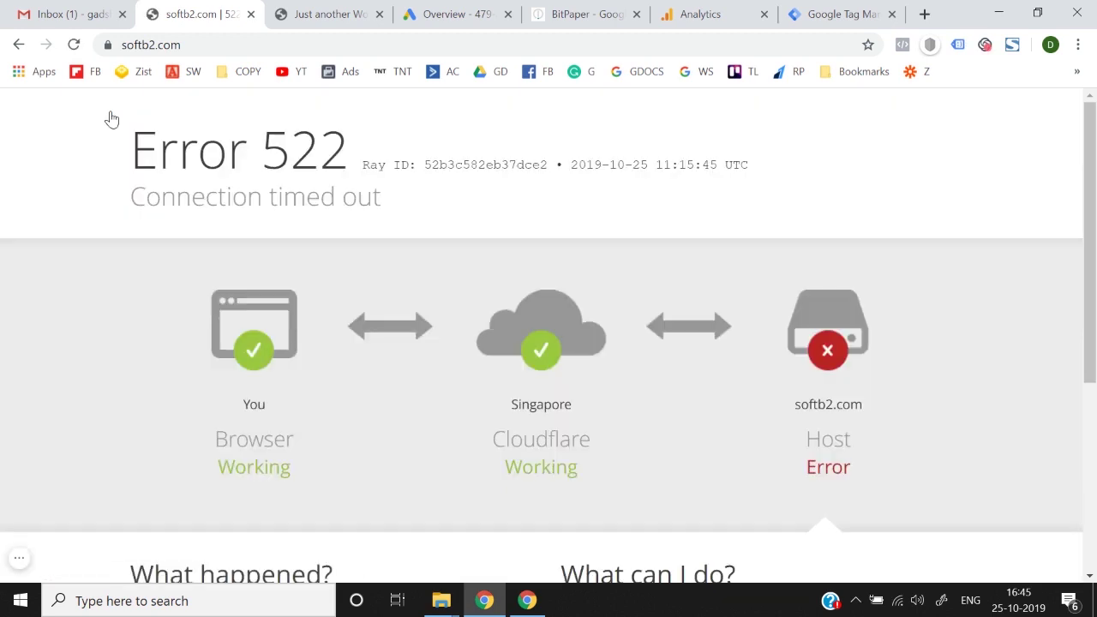
pyautogui.click(203, 46)
pyautogui.press('Return')
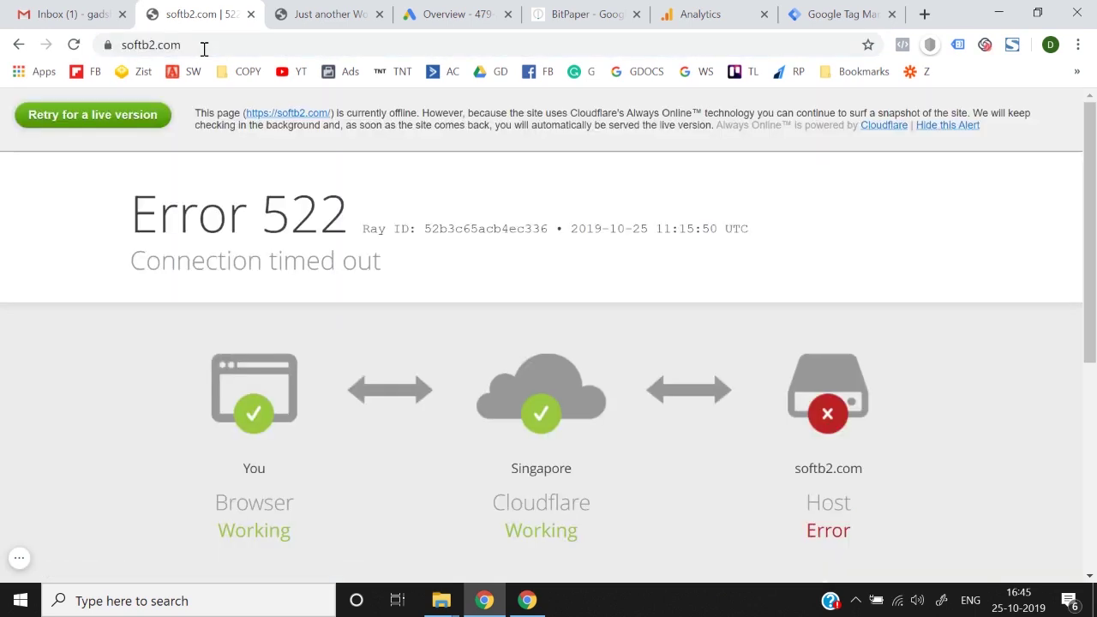
pyautogui.click(116, 116)
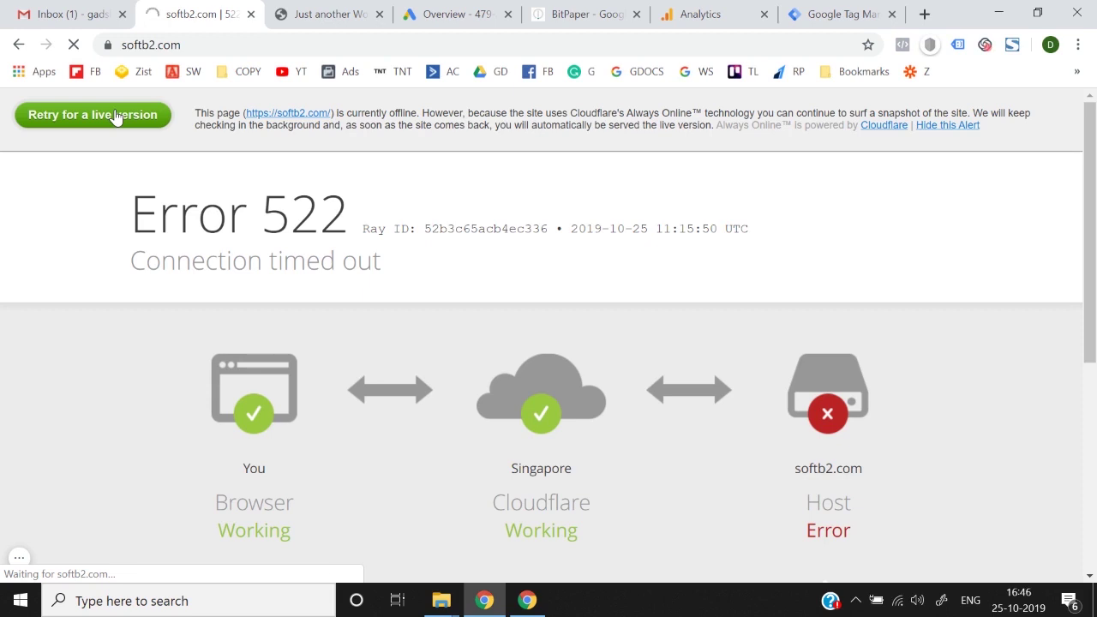
pyautogui.click(704, 10)
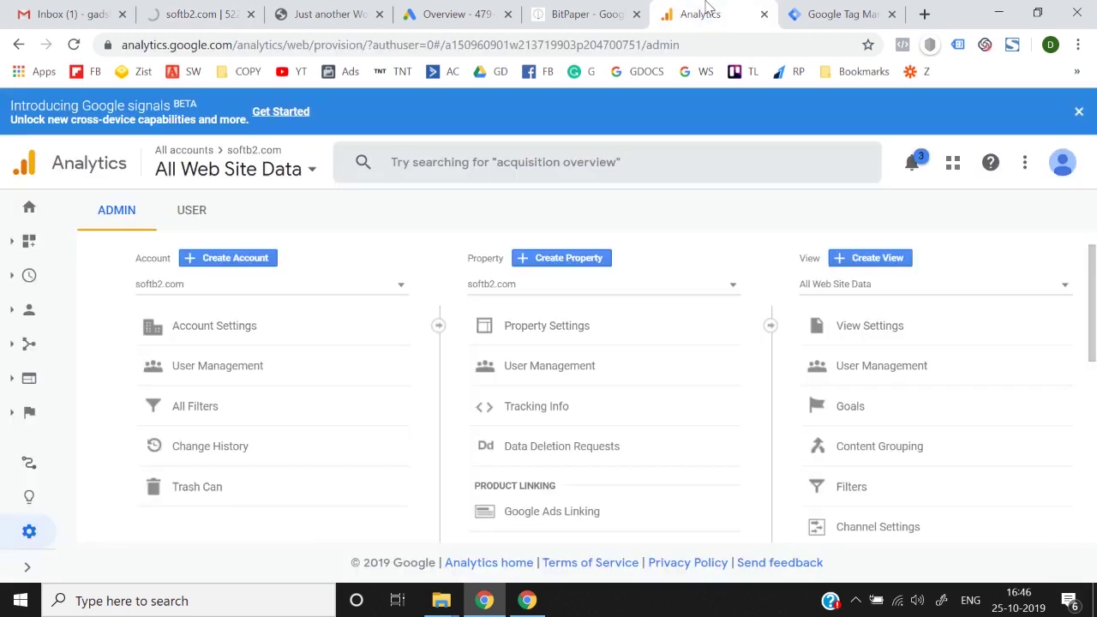
pyautogui.click(174, 8)
pyautogui.click(761, 8)
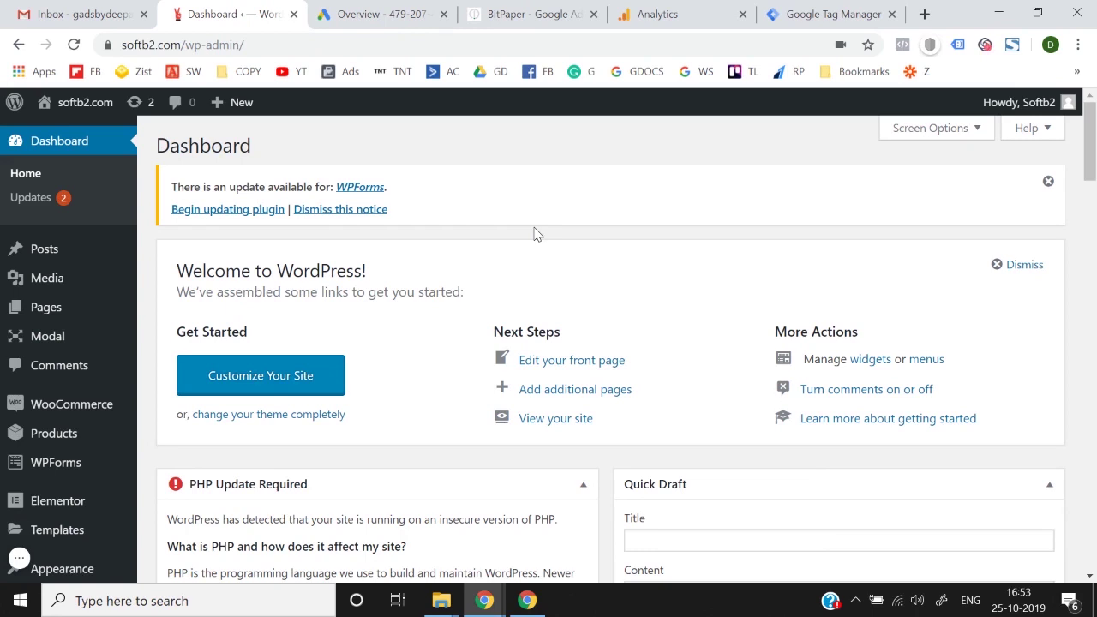
# Step: Open the WordPress page for adding new plugins and search it for google tag manager
pyautogui.scroll(-1, 134, 436)
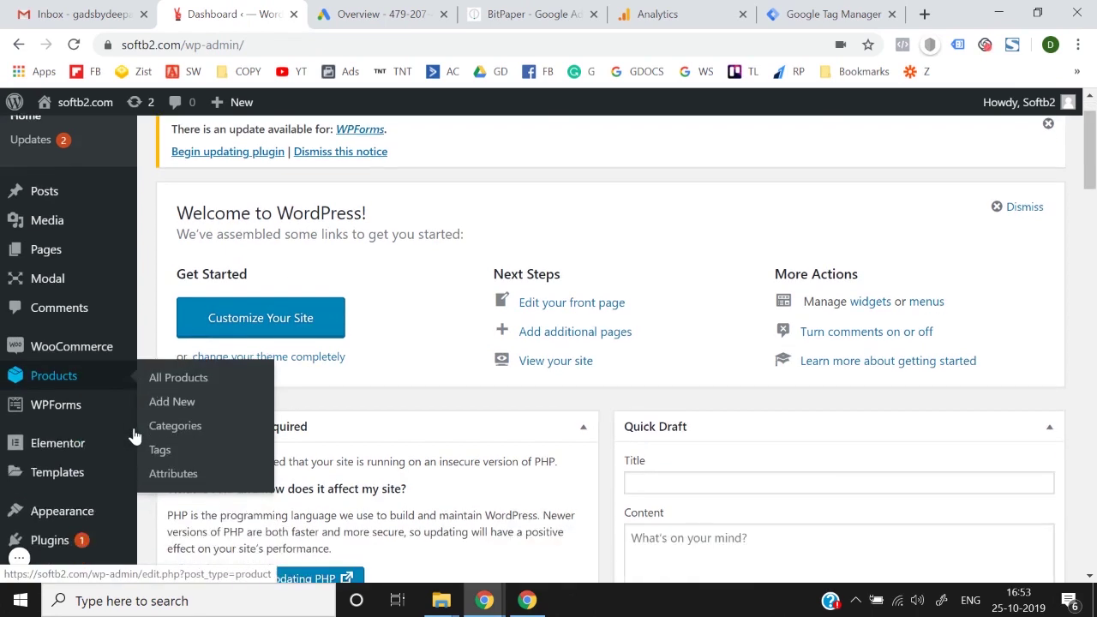
pyautogui.moveTo(76, 471)
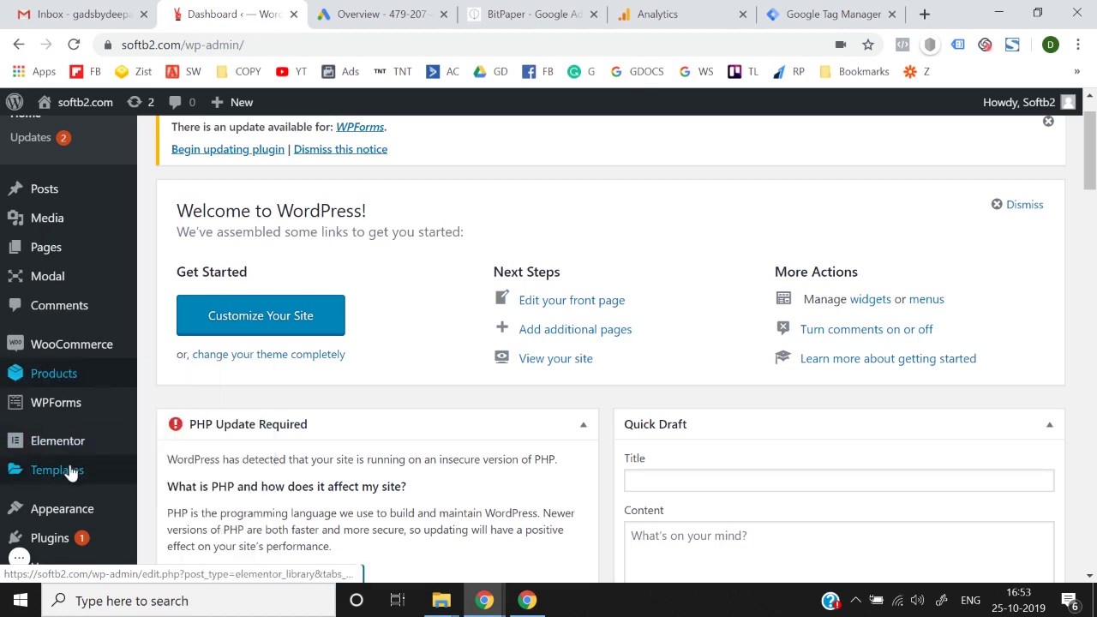
pyautogui.scroll(2, 81, 385)
pyautogui.scroll(-3, 81, 392)
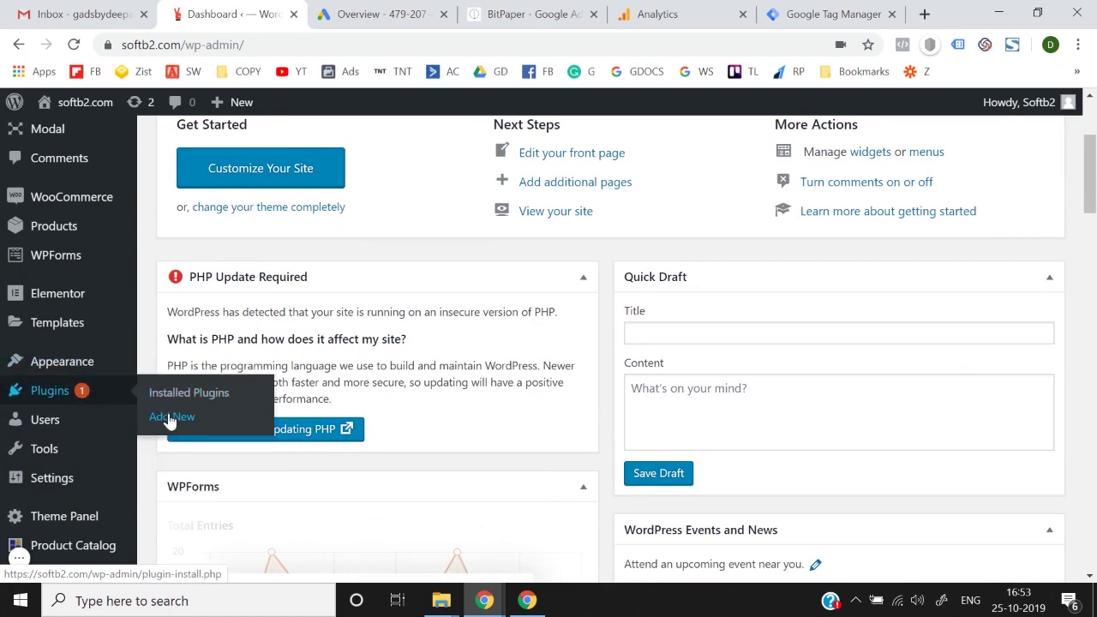
pyautogui.click(171, 419)
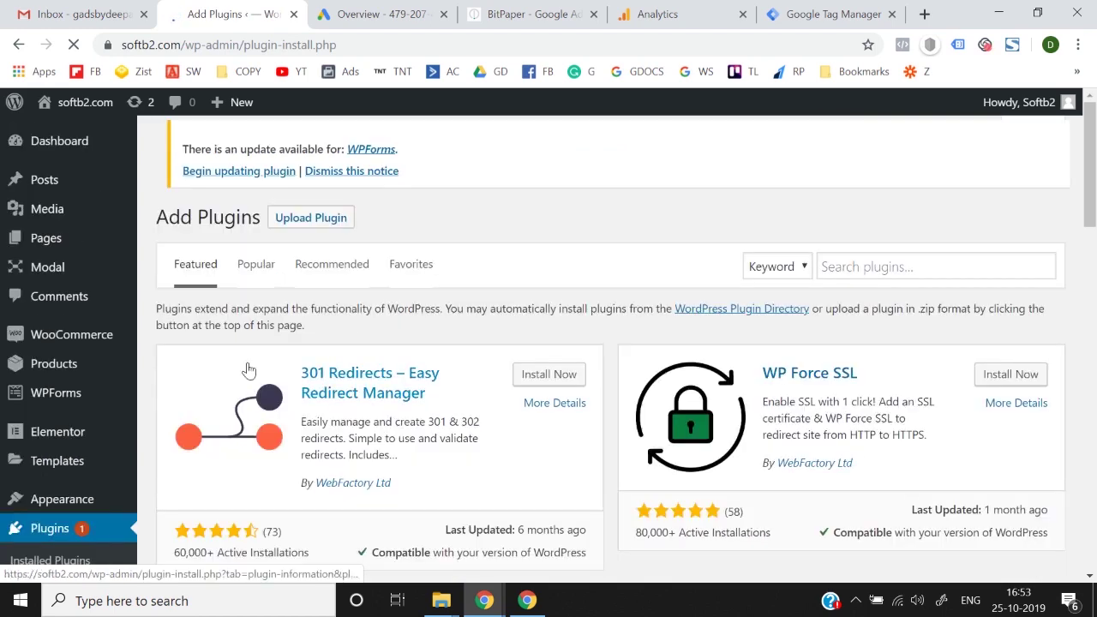
pyautogui.click(894, 265)
pyautogui.write('google')
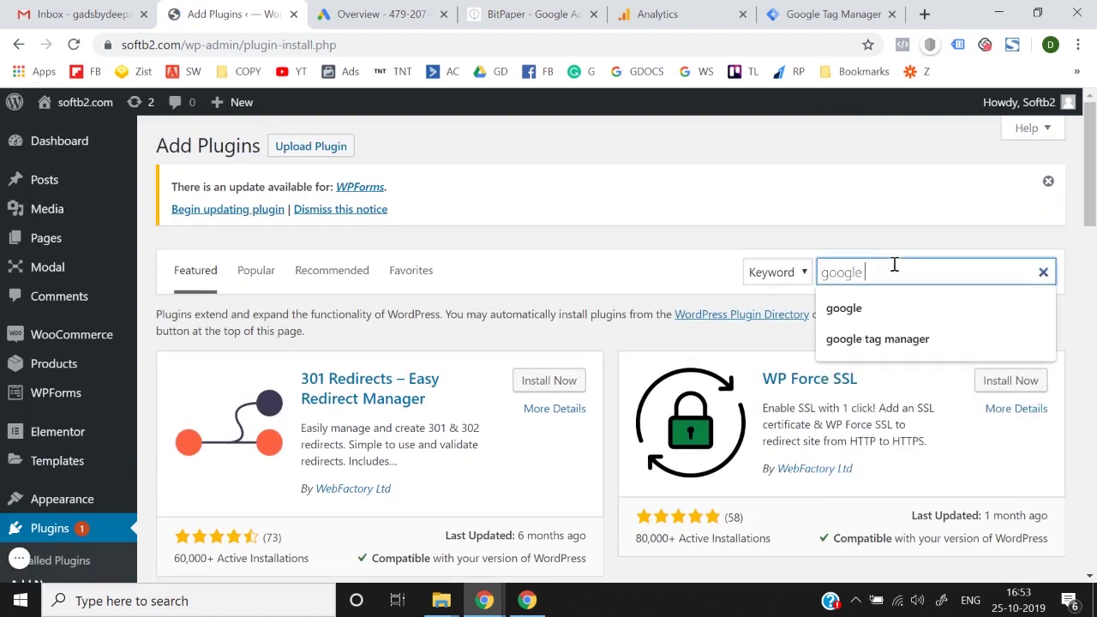
pyautogui.write(' tag manage')
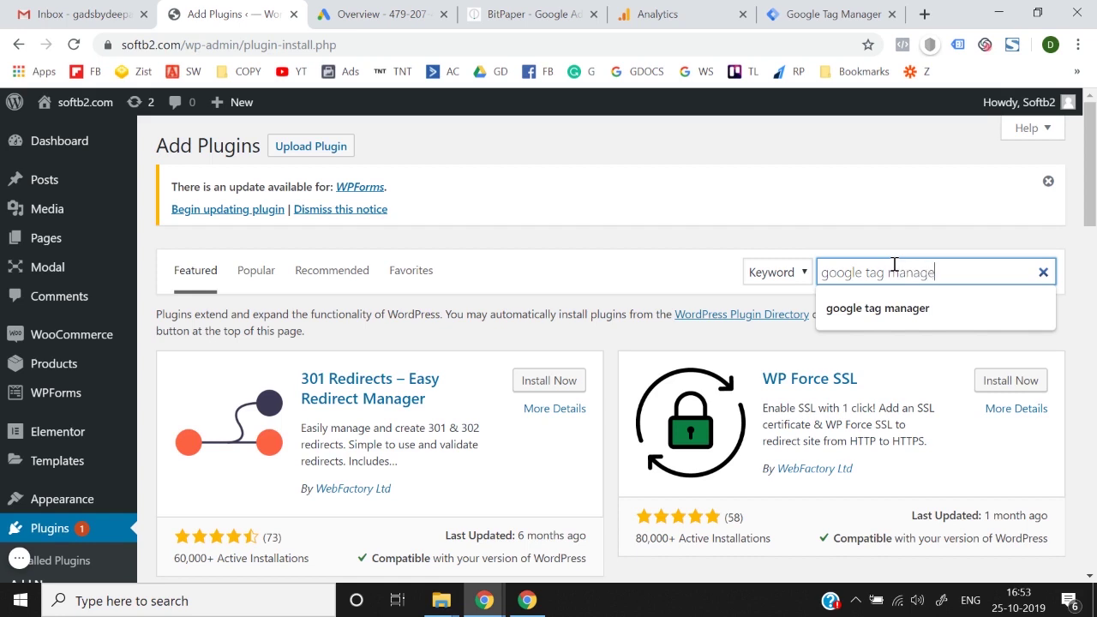
pyautogui.write('r')
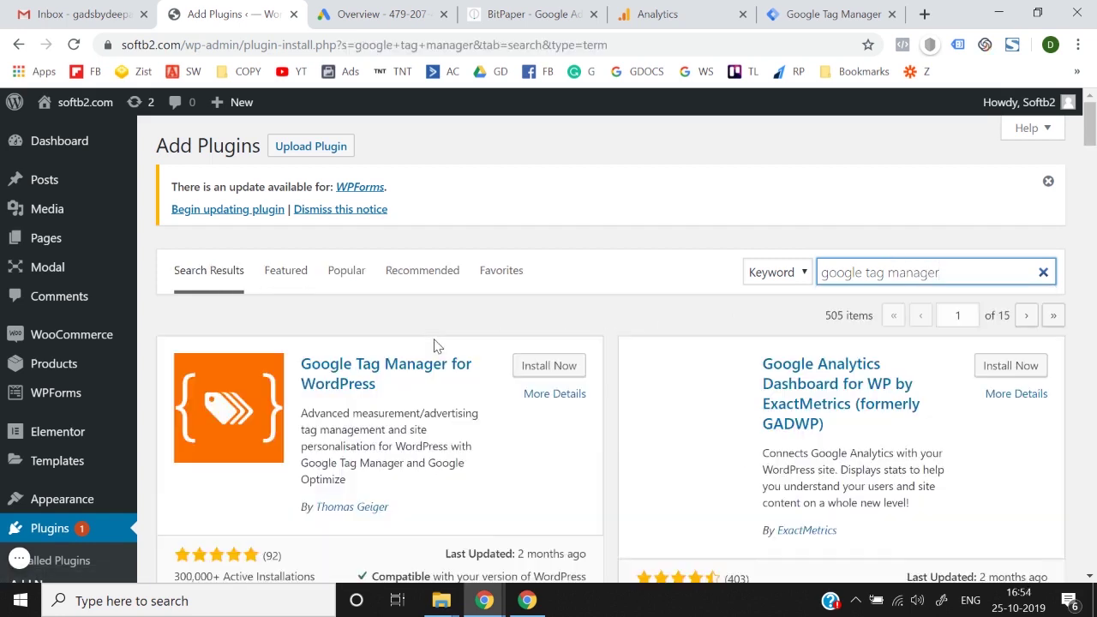
# Step: Install and activate the Google Tag Manager for WordPress plugin
pyautogui.scroll(-1, 435, 345)
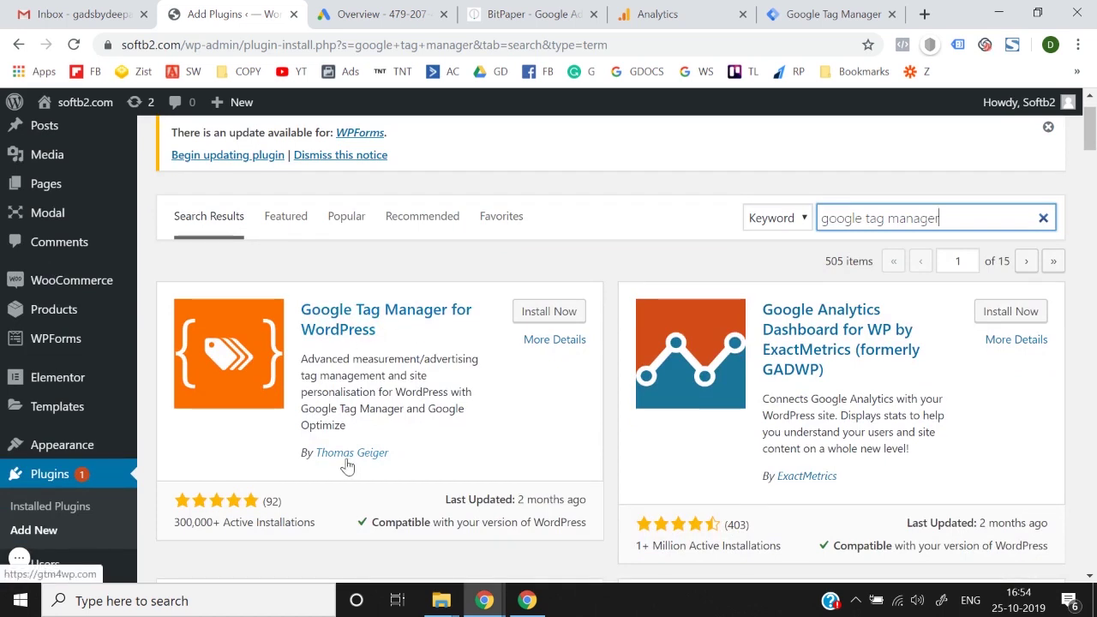
pyautogui.click(577, 313)
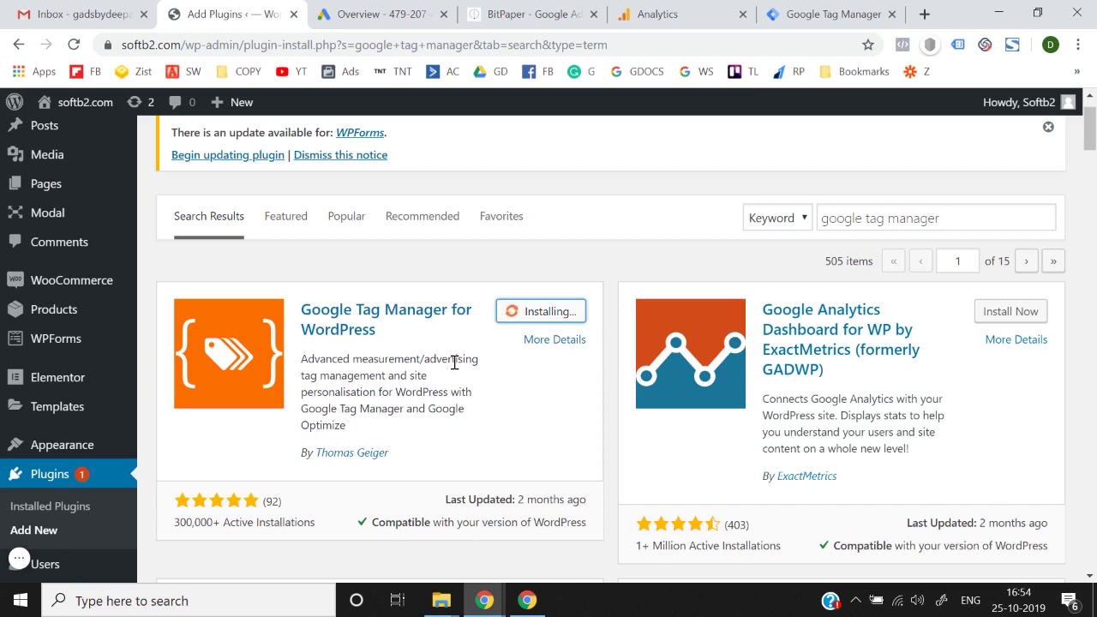
pyautogui.click(553, 313)
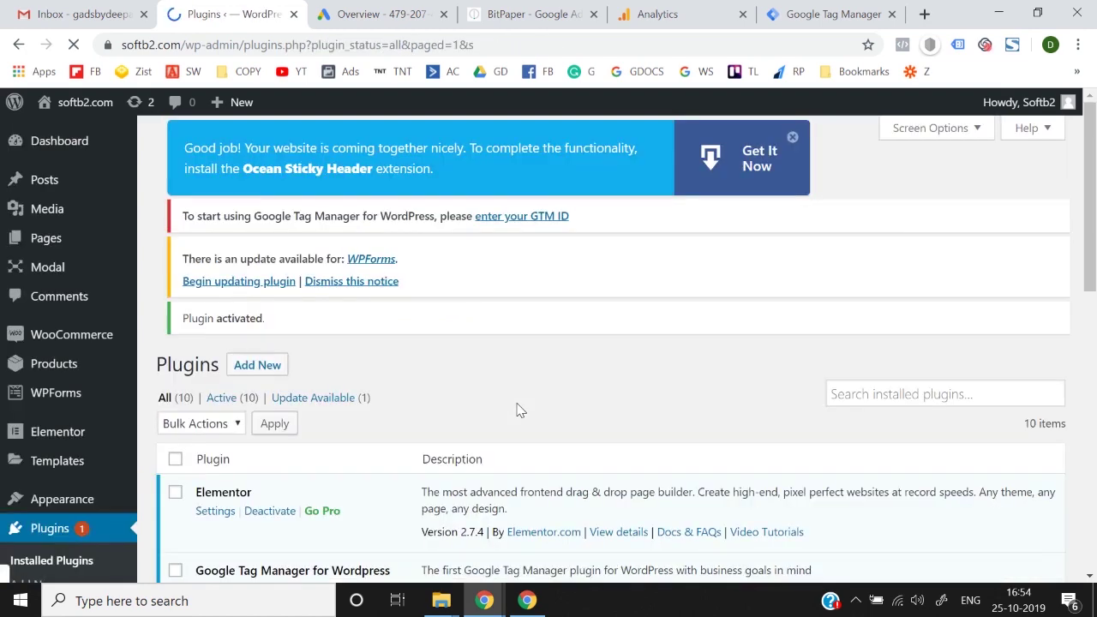
# Step: Open the Google Tag Manager for WordPress options from the plugin's setup notice, ready to enter the Google Tag Manager ID
pyautogui.scroll(-4, 519, 410)
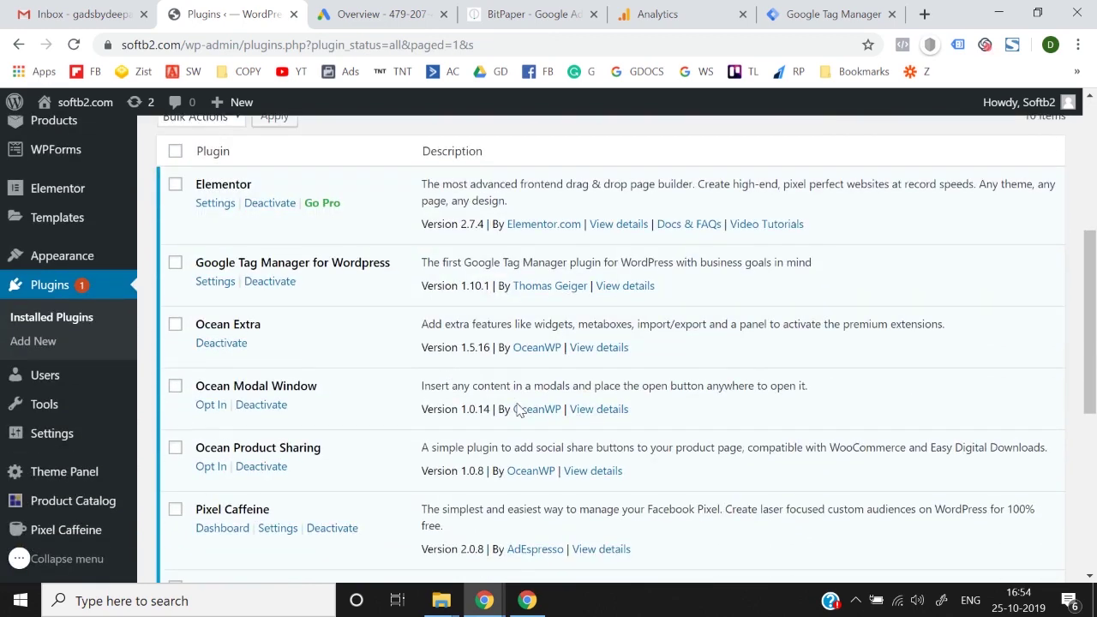
pyautogui.scroll(3, 518, 410)
pyautogui.scroll(1, 519, 410)
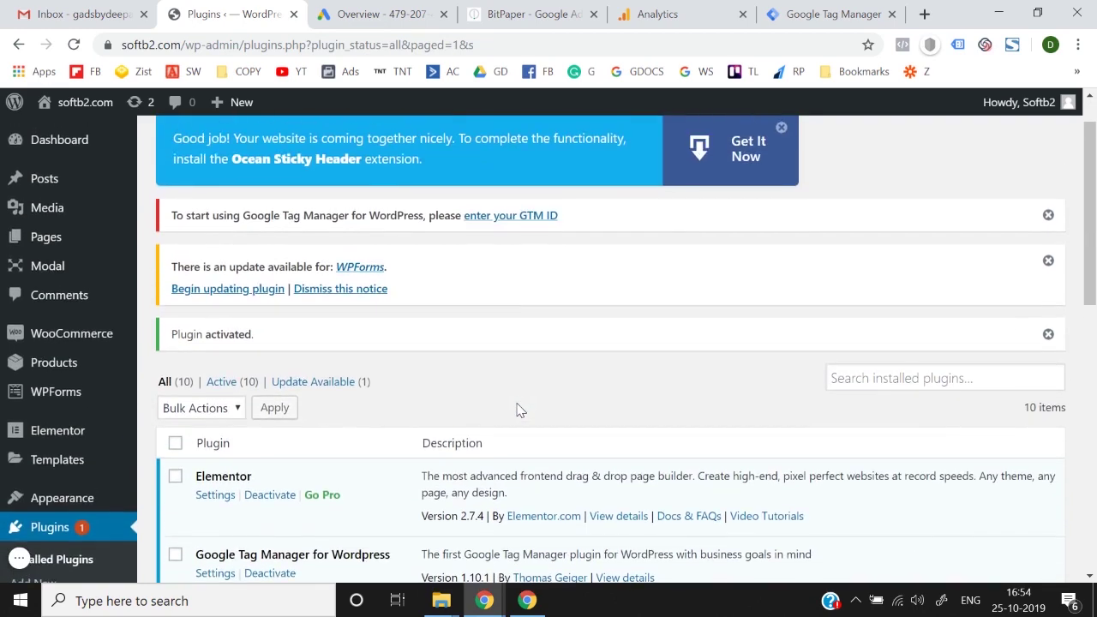
pyautogui.scroll(-1, 518, 409)
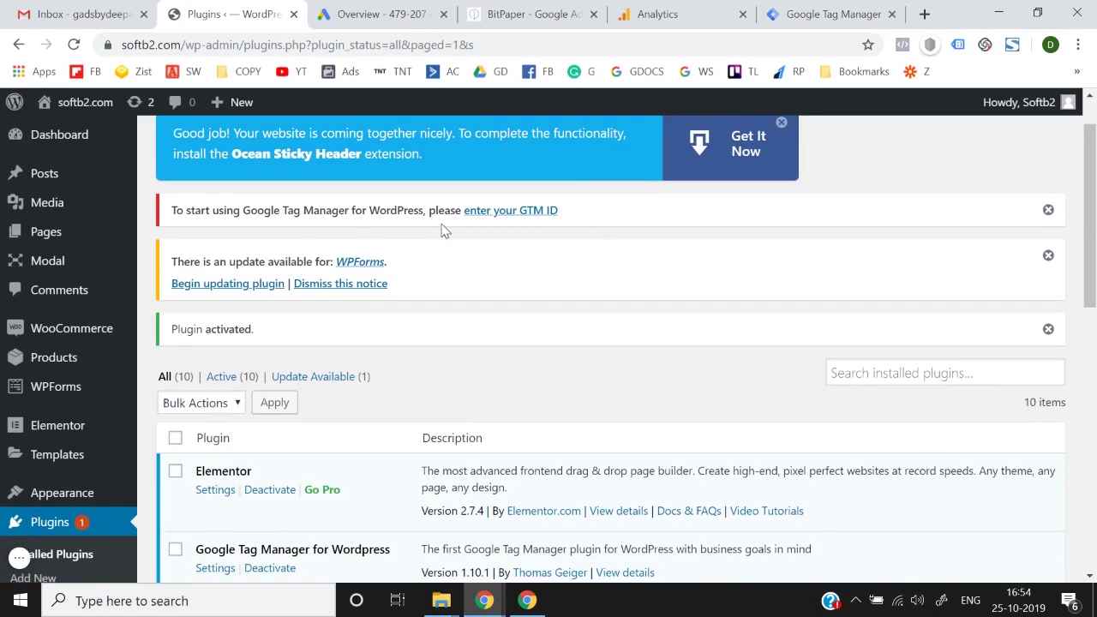
pyautogui.click(504, 214)
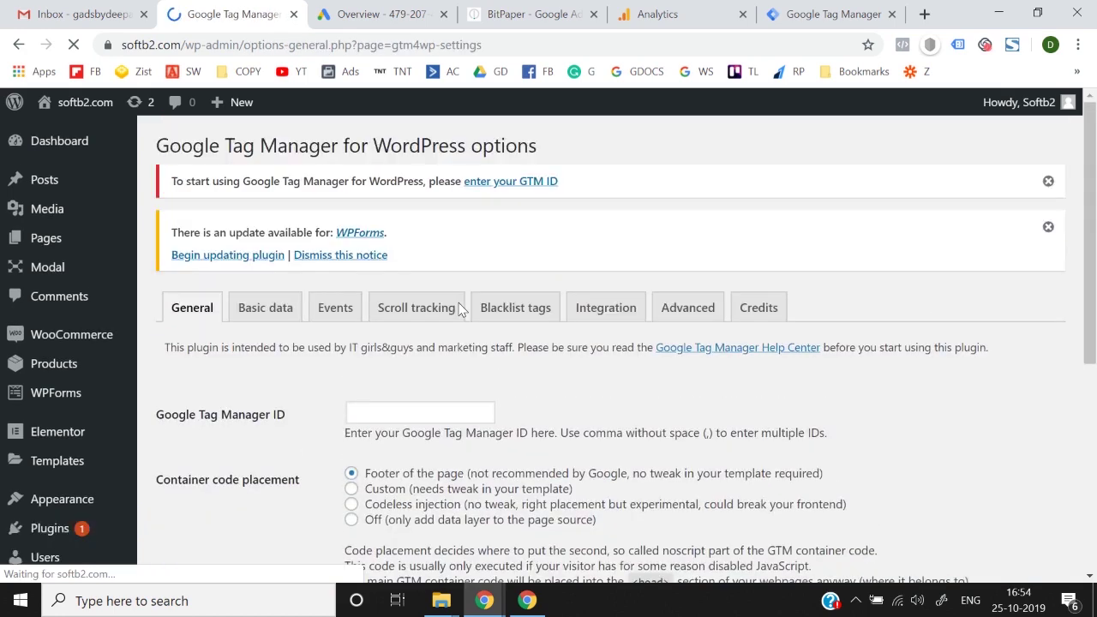
pyautogui.scroll(-1, 458, 308)
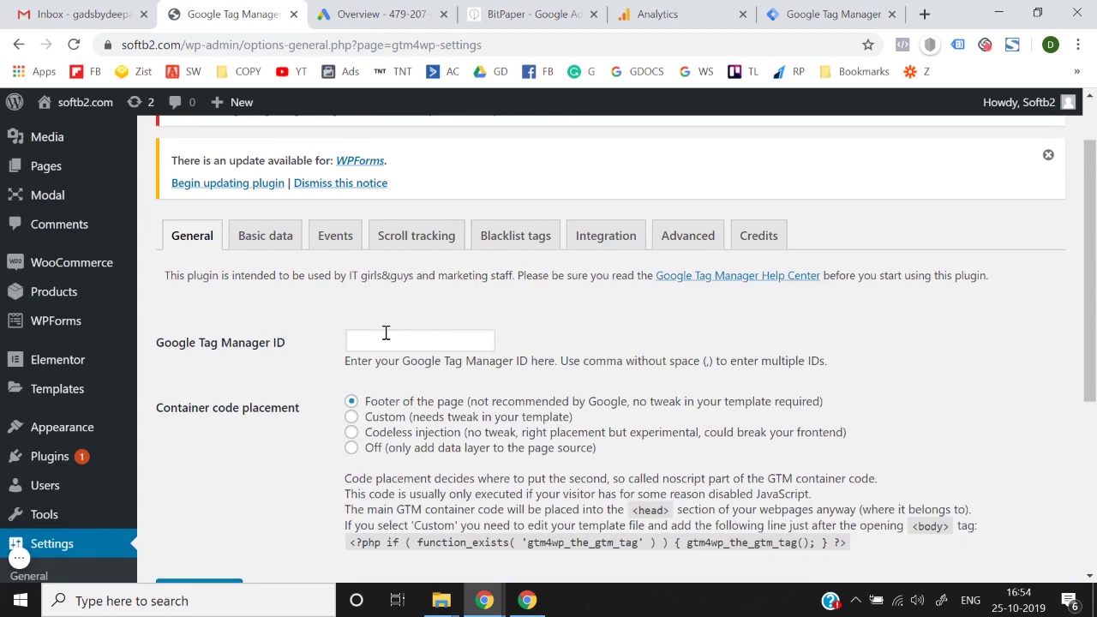
pyautogui.click(386, 333)
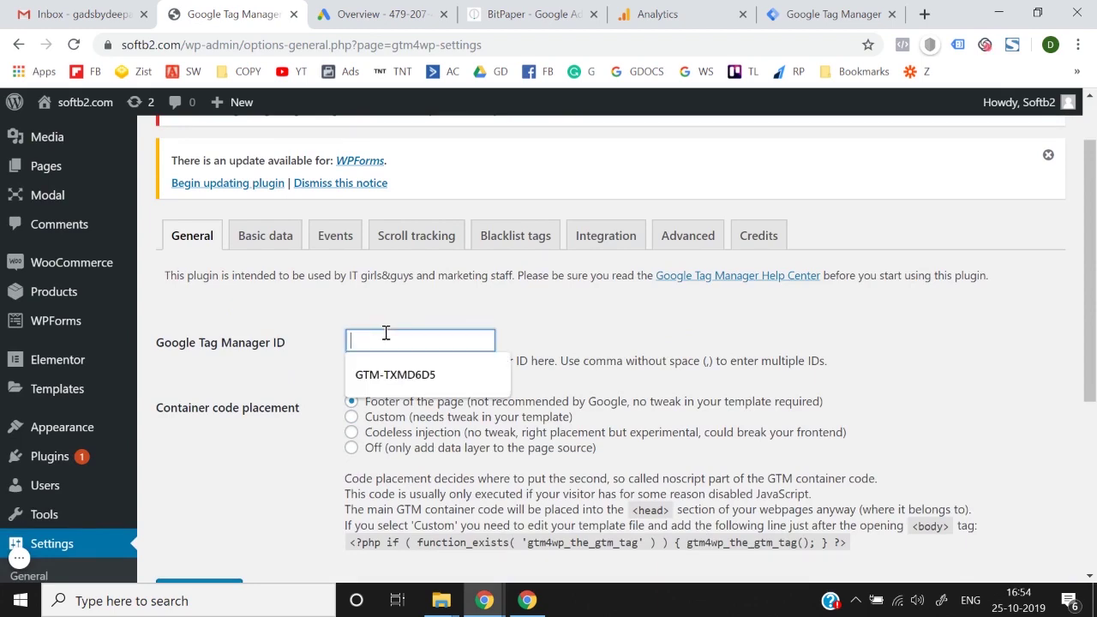
# Step: Switch to Tag Manager and copy the container ID of the softb2.com workspace
pyautogui.click(835, 14)
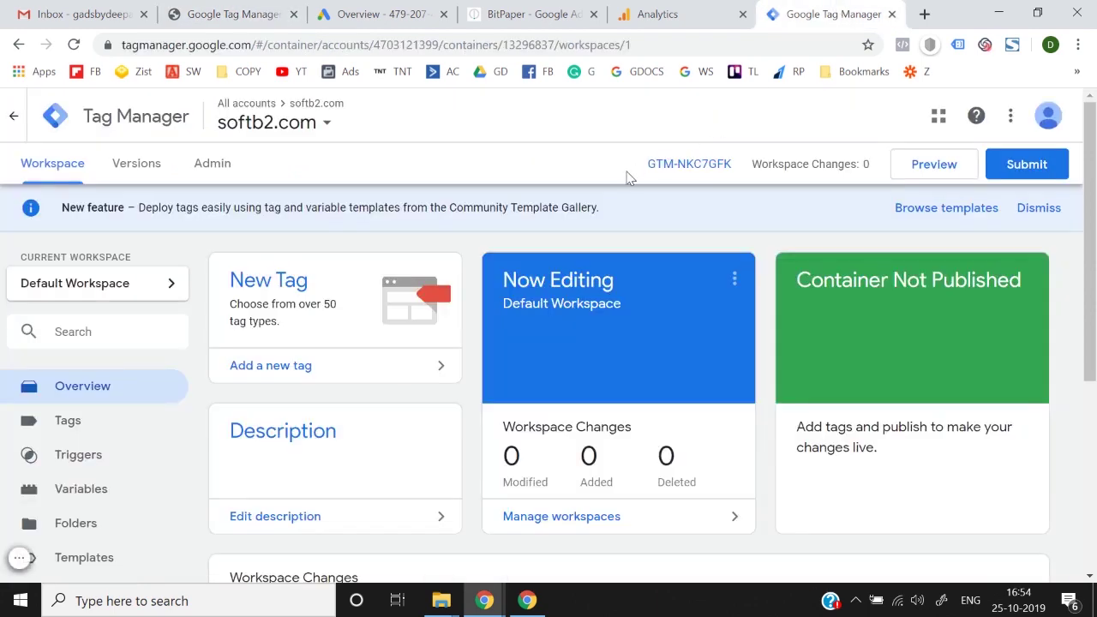
pyautogui.click(697, 167)
pyautogui.rightClick(708, 169)
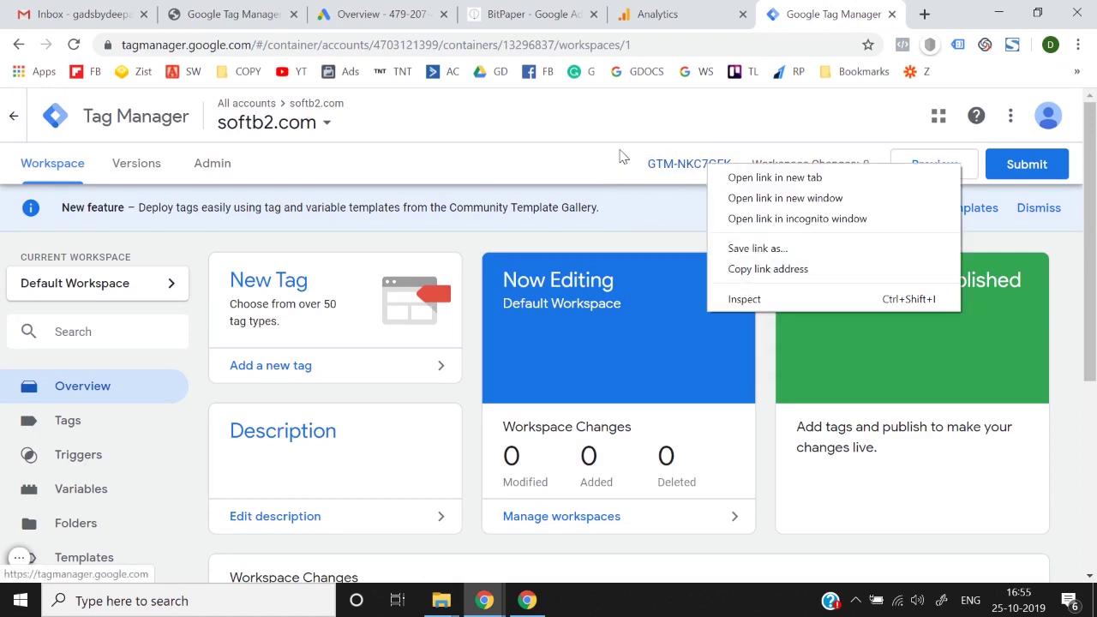
pyautogui.click(648, 155)
pyautogui.moveTo(647, 156); pyautogui.dragTo(729, 169)
pyautogui.hotkey('ctrl', 'c')
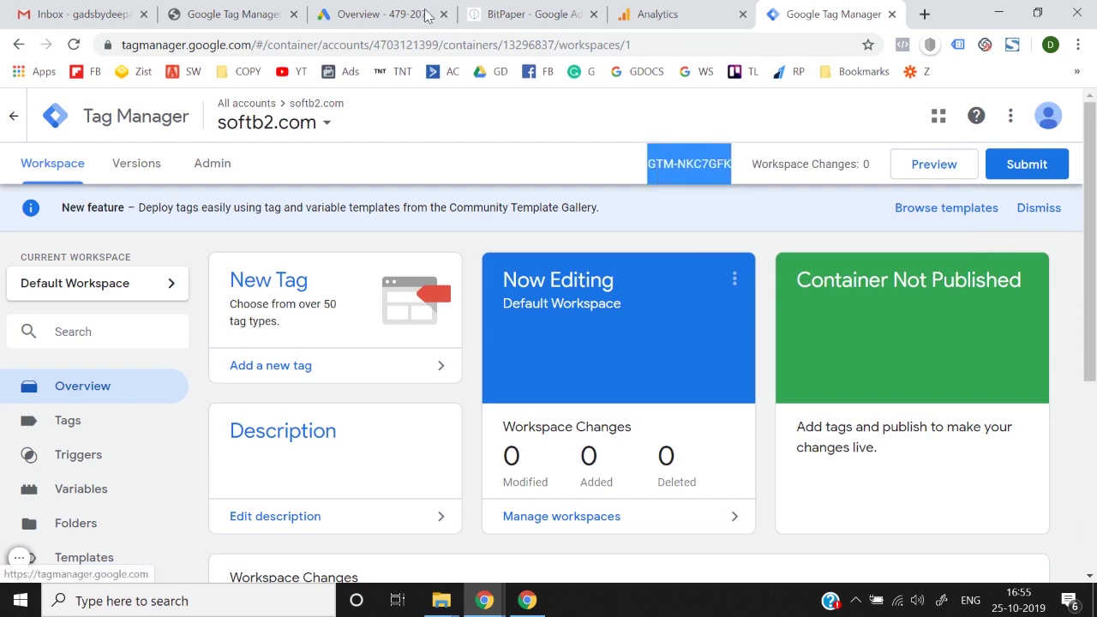
# Step: Paste the container ID as the Google Tag Manager ID in WordPress, set container code placement to Codeless injection, and save the changes
pyautogui.click(230, 11)
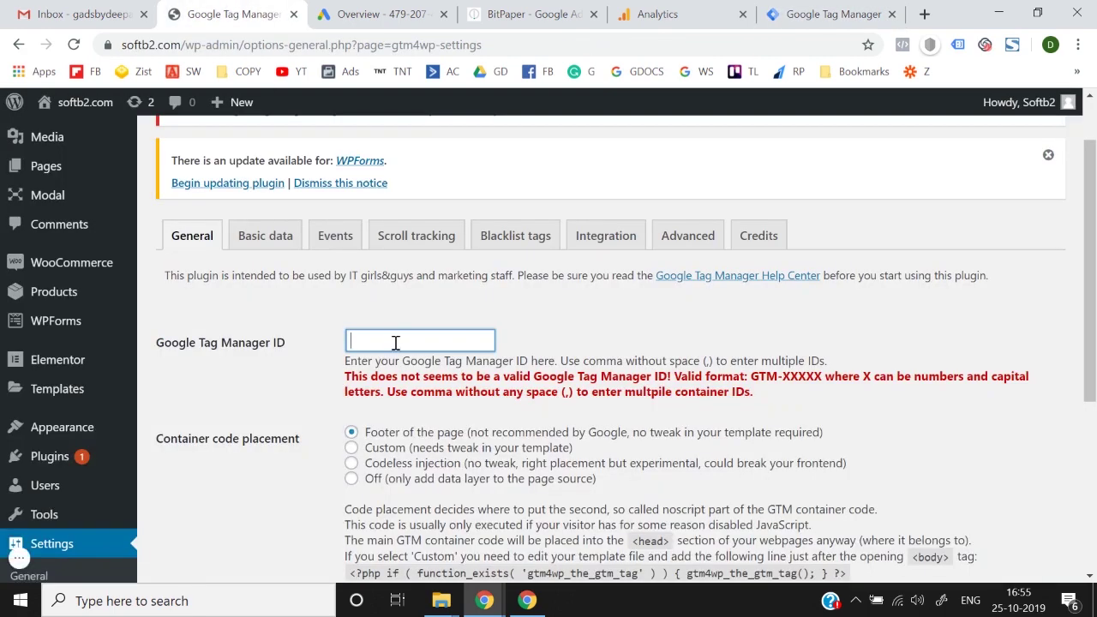
pyautogui.hotkey('ctrl', 'v')
pyautogui.scroll(-2, 265, 380)
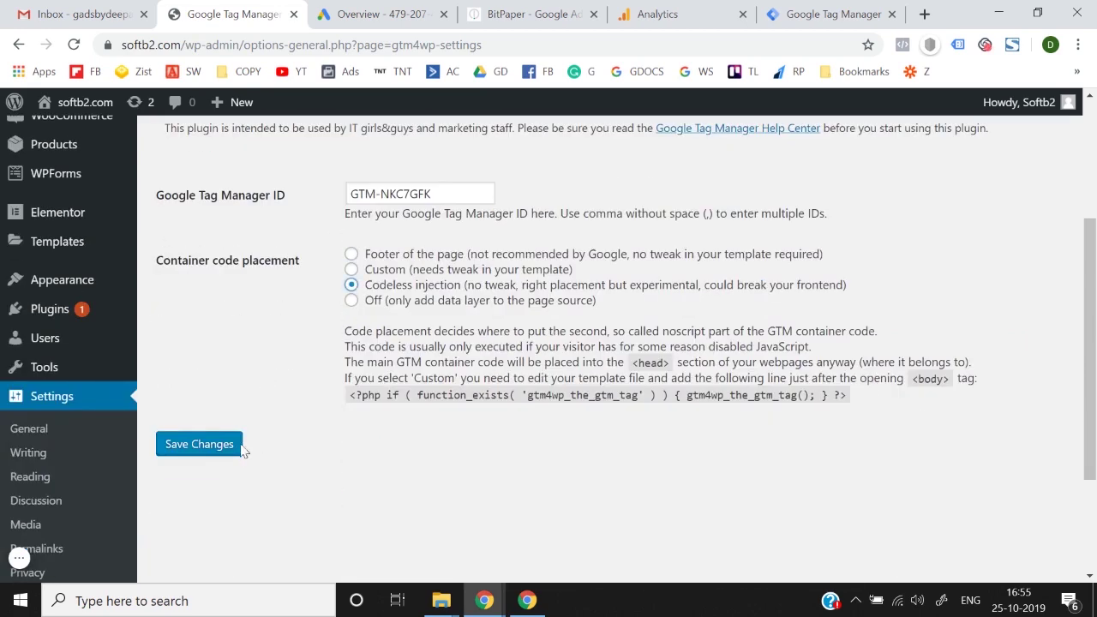
pyautogui.click(193, 454)
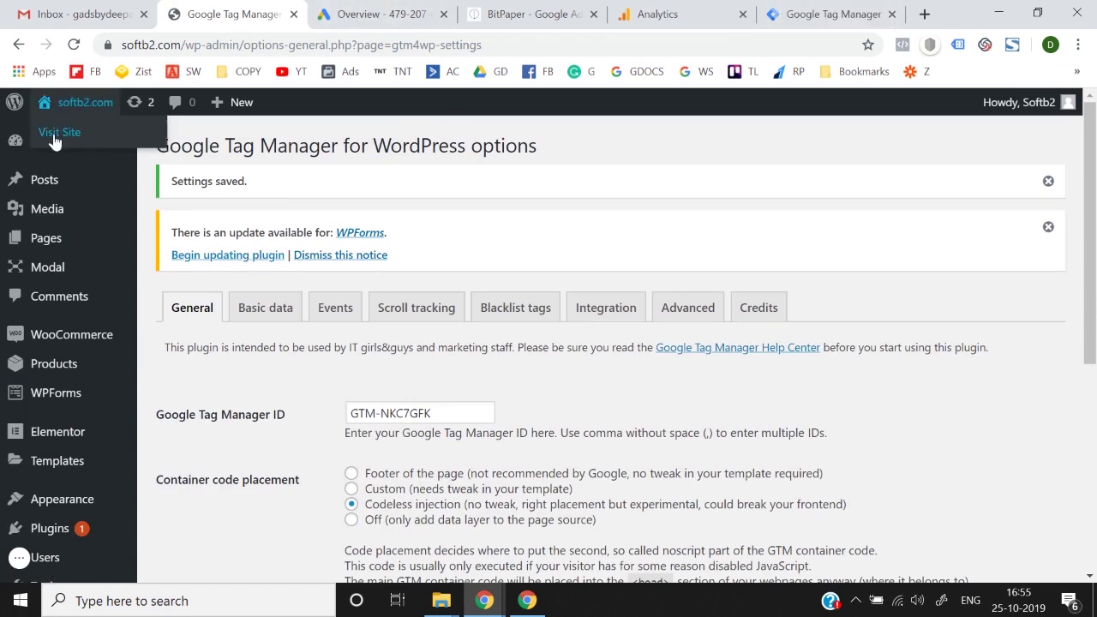
# Step: Visit the live softb2.com site in a new browser tab
pyautogui.rightClick(54, 141)
pyautogui.click(114, 146)
pyautogui.click(349, 10)
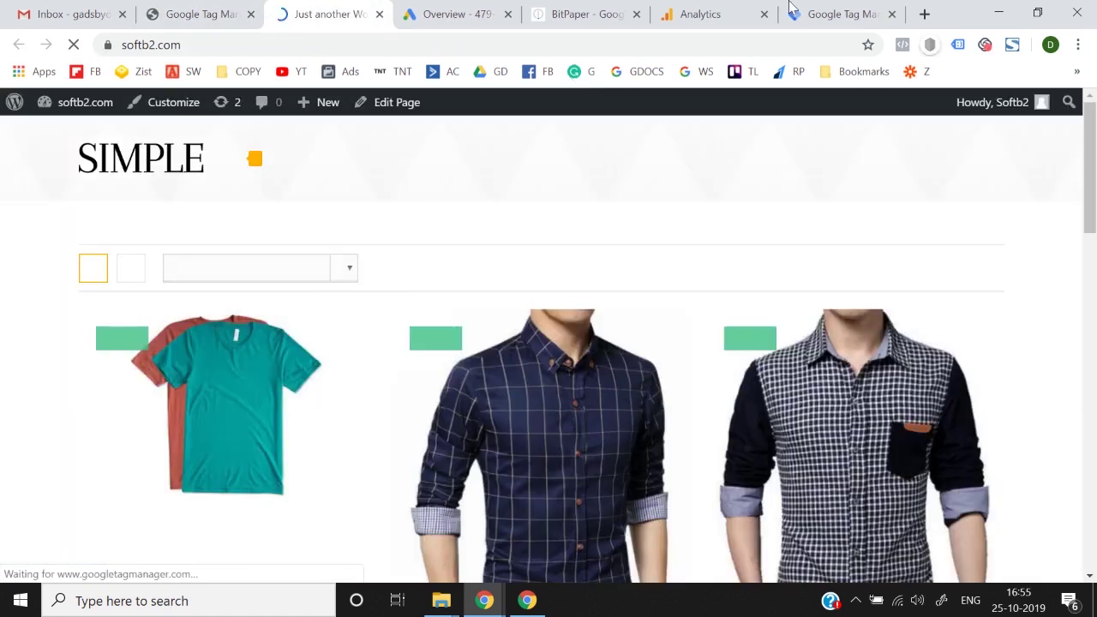
# Step: Submit and publish the softb2.com container in Tag Manager without a version name or description
pyautogui.click(812, 10)
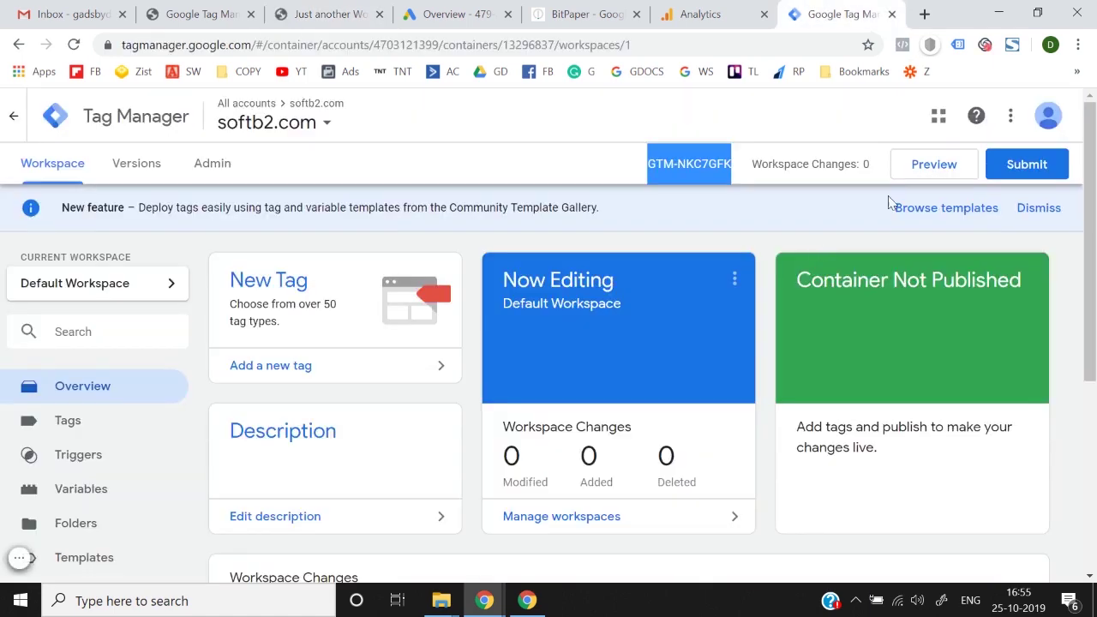
pyautogui.click(1028, 167)
pyautogui.click(1033, 118)
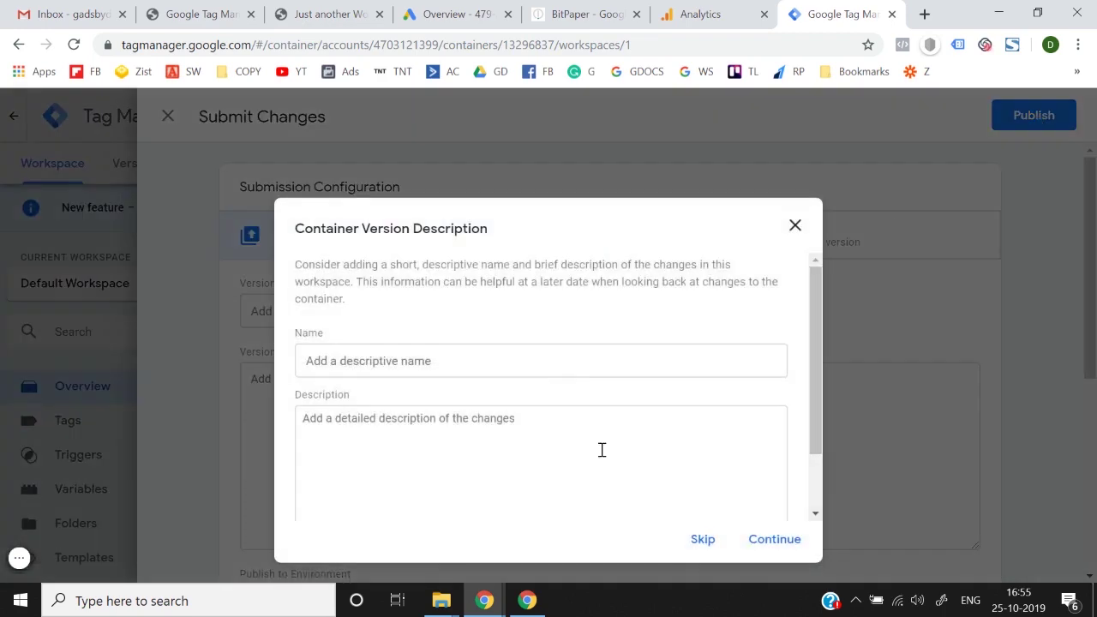
pyautogui.click(786, 548)
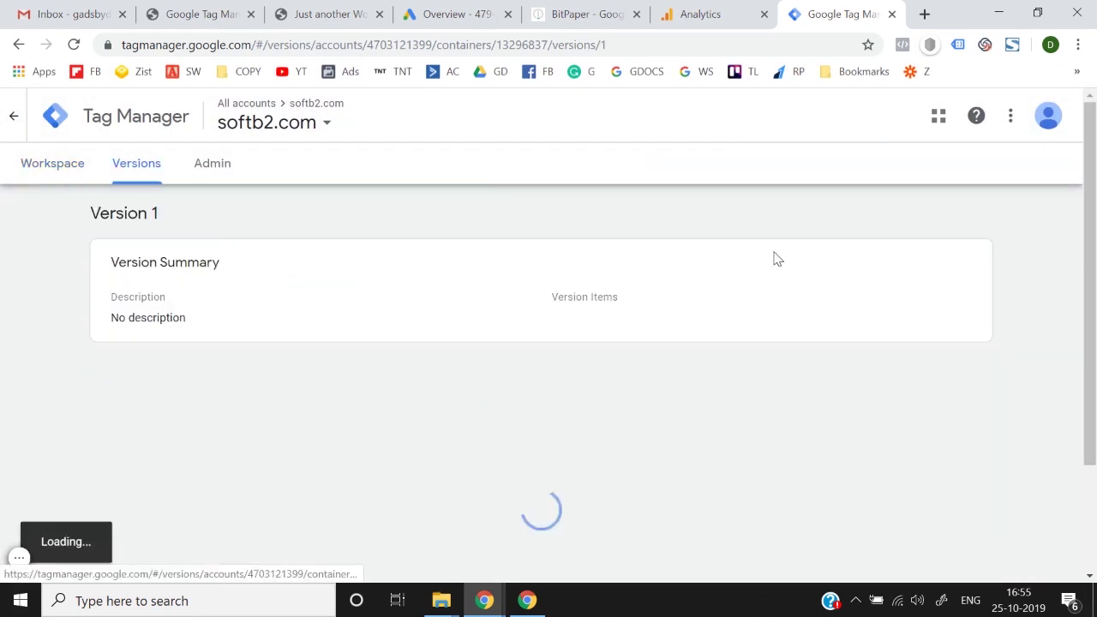
# Step: Return to the container's workspace overview and dismiss the new feature notice about template deployment
pyautogui.click(52, 168)
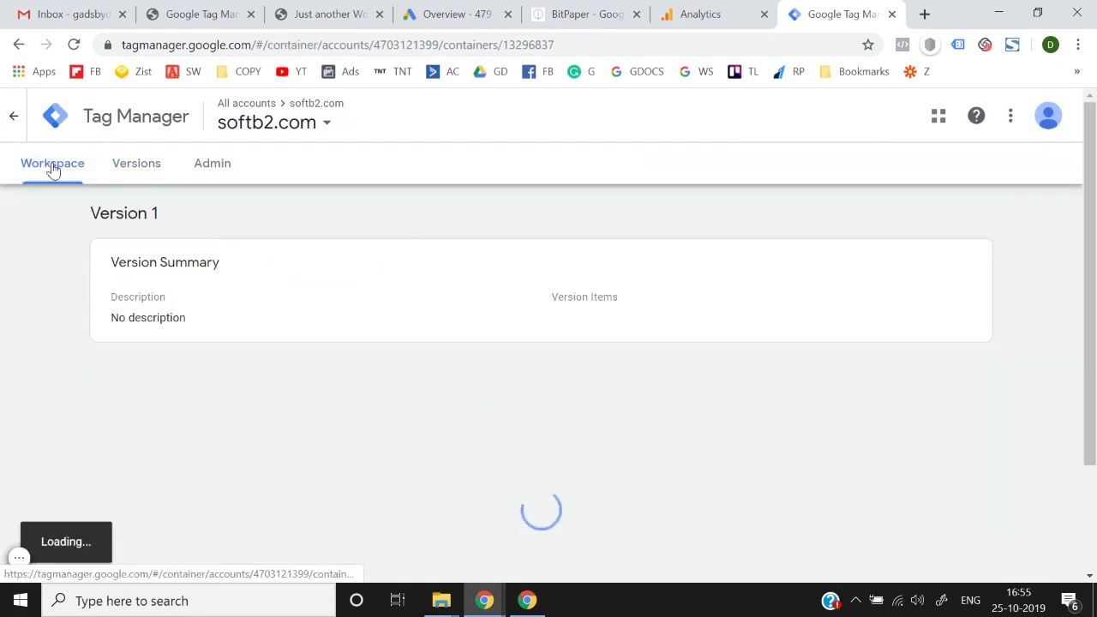
pyautogui.click(83, 176)
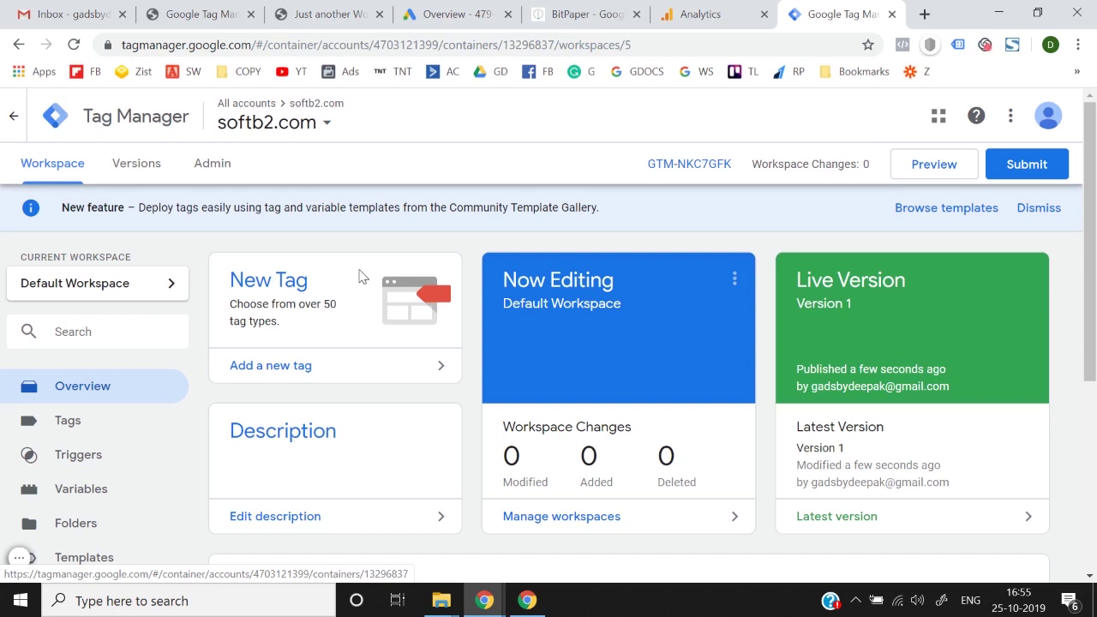
pyautogui.click(1041, 206)
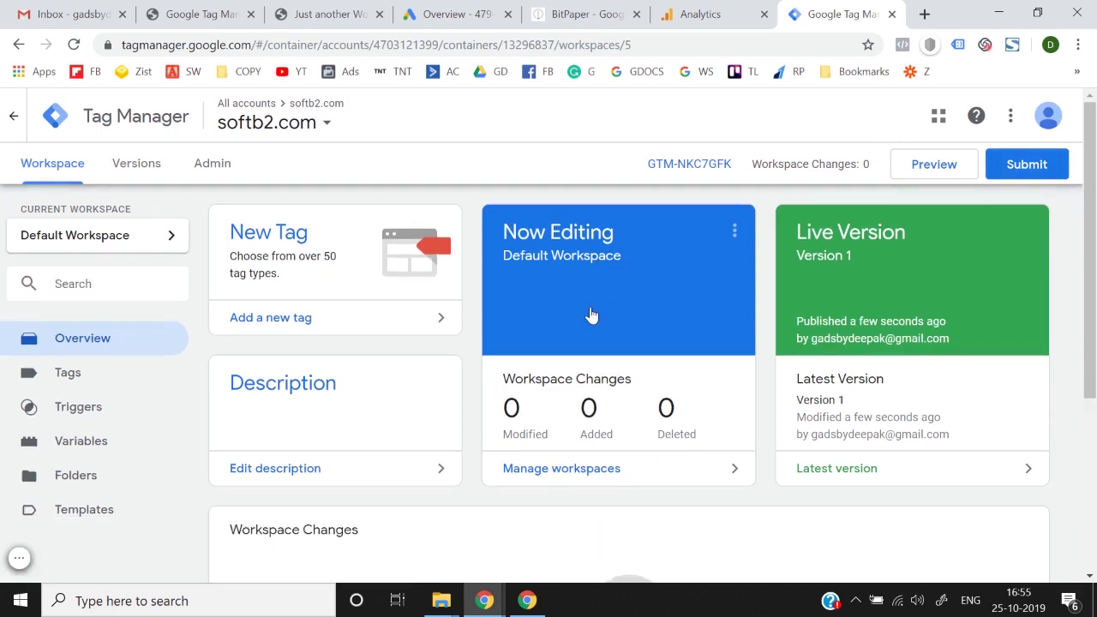
# Step: Create a tag named Google Analytics with the tag type Google Analytics: Universal Analytics
pyautogui.click(340, 324)
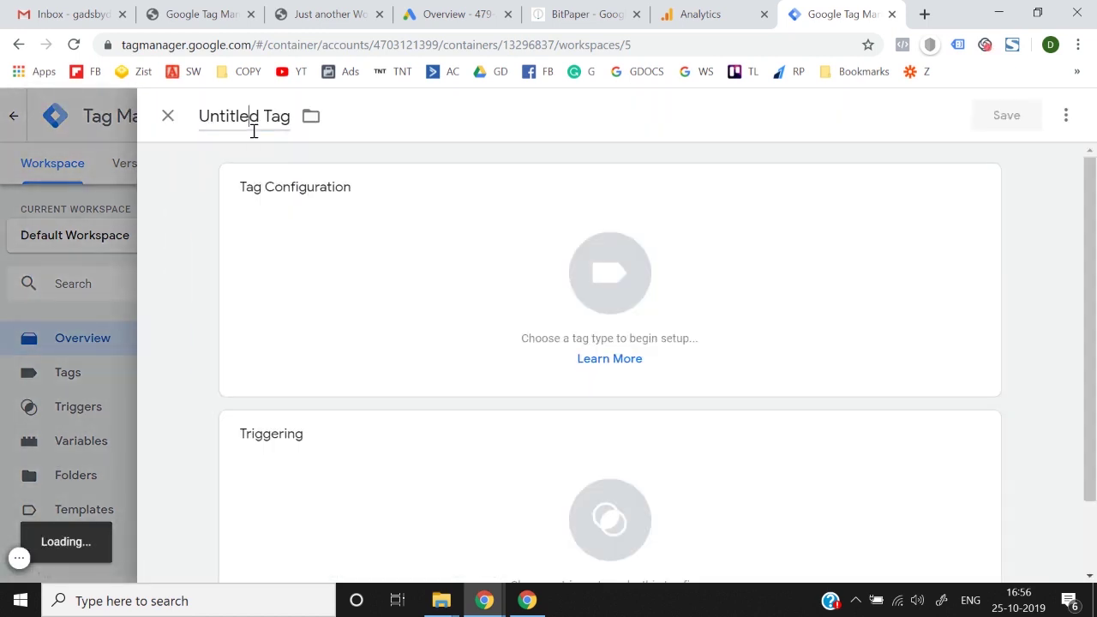
pyautogui.click(254, 131)
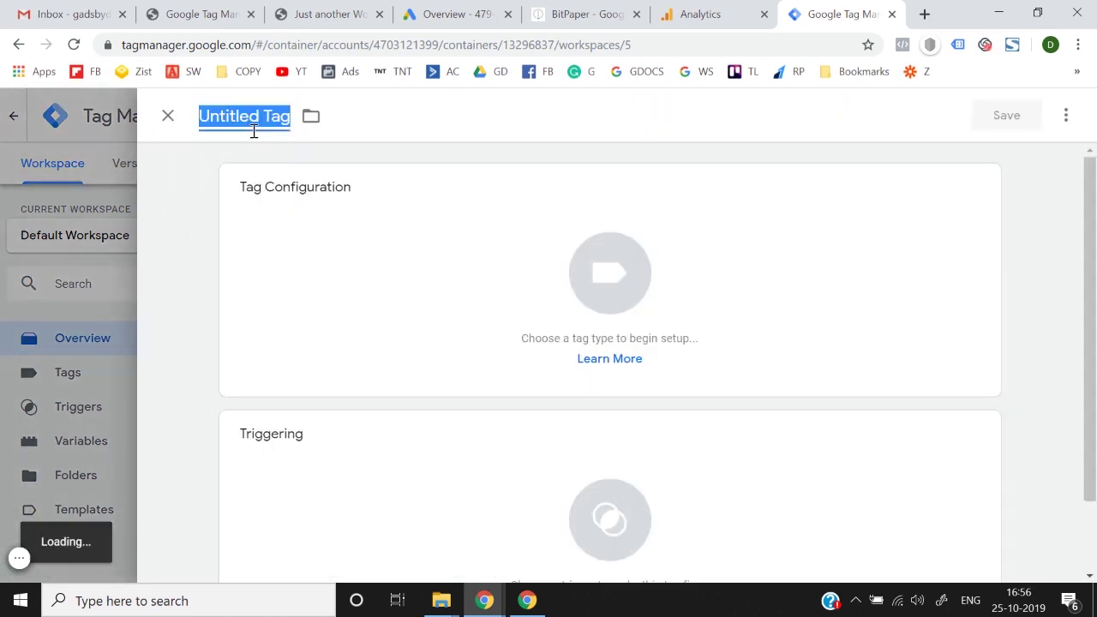
pyautogui.write('Google Analytics')
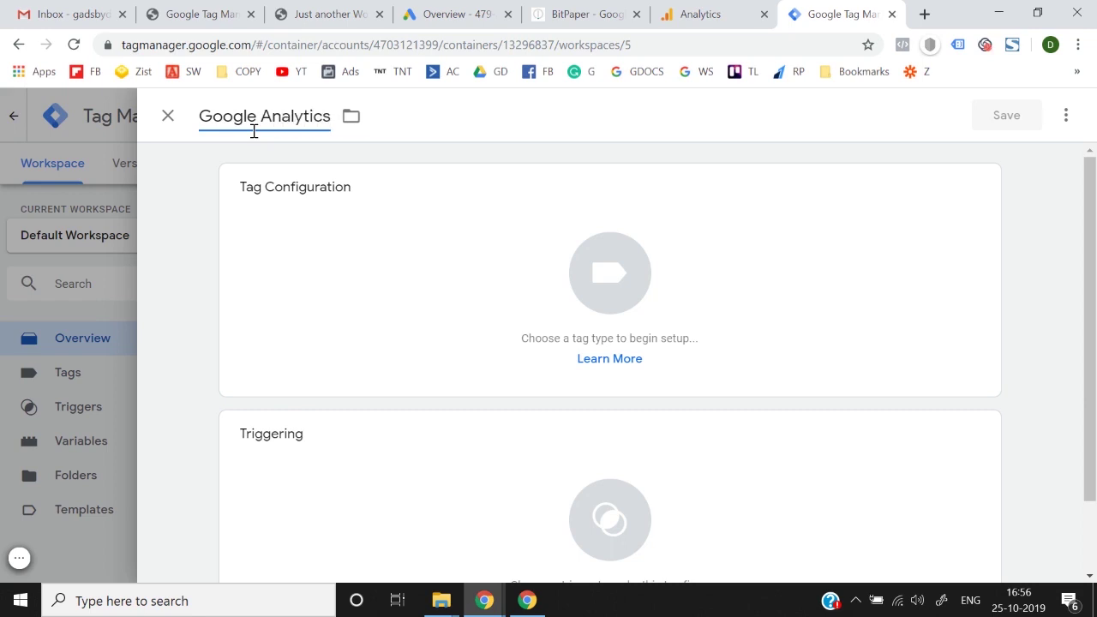
pyautogui.click(626, 248)
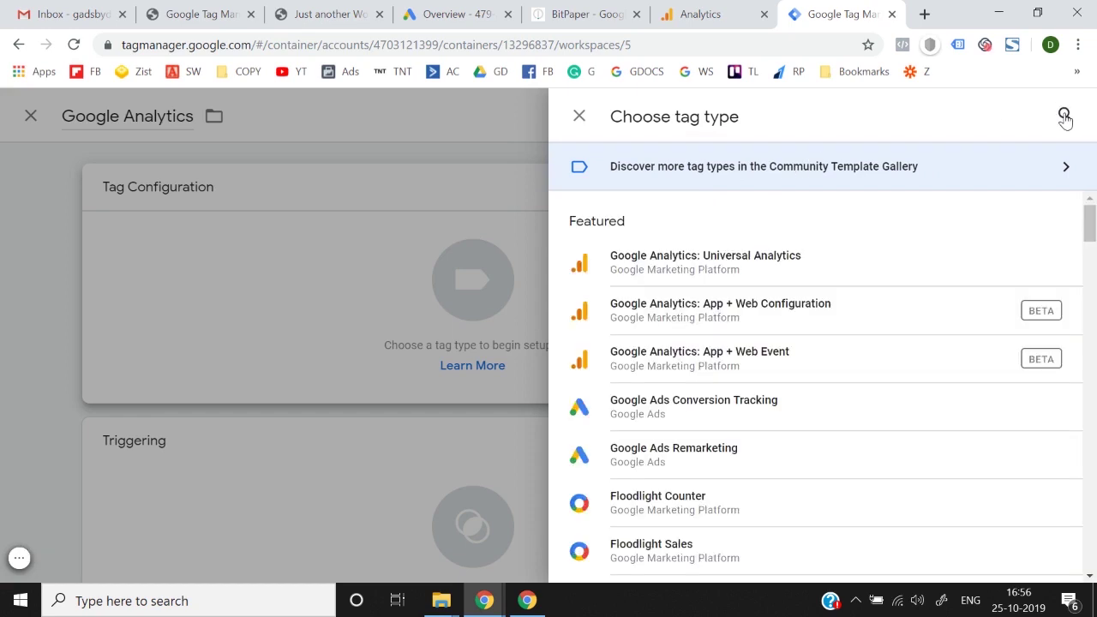
pyautogui.click(727, 278)
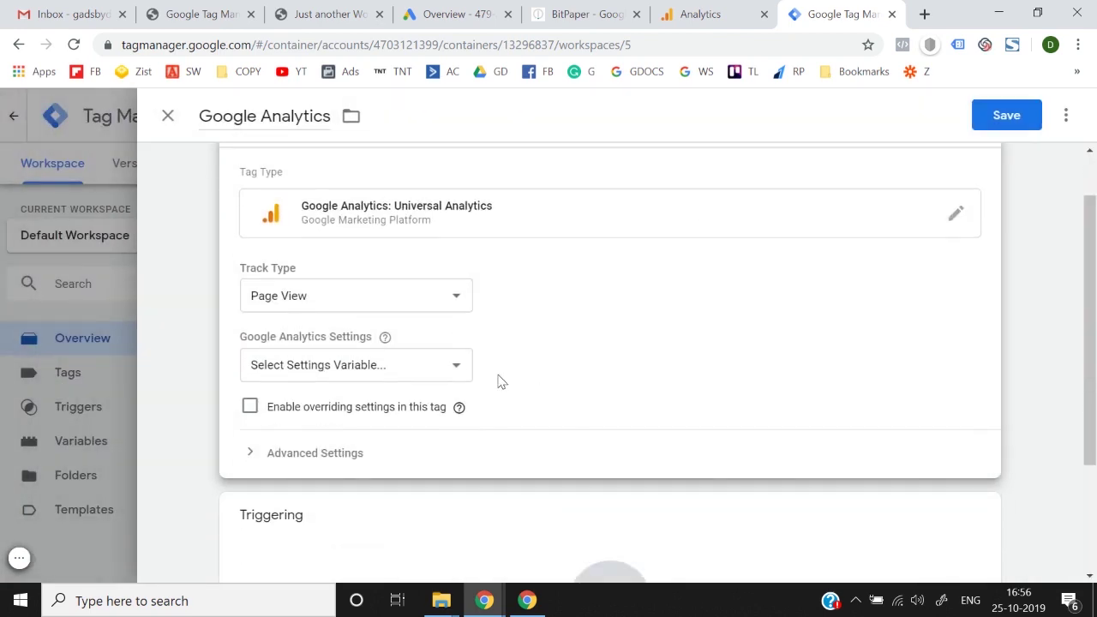
# Step: Start a new Google Analytics Settings variable for the tag, name it Google Analytics, and make its Tracking ID ready for entry
pyautogui.scroll(-1, 514, 377)
pyautogui.moveTo(384, 272)
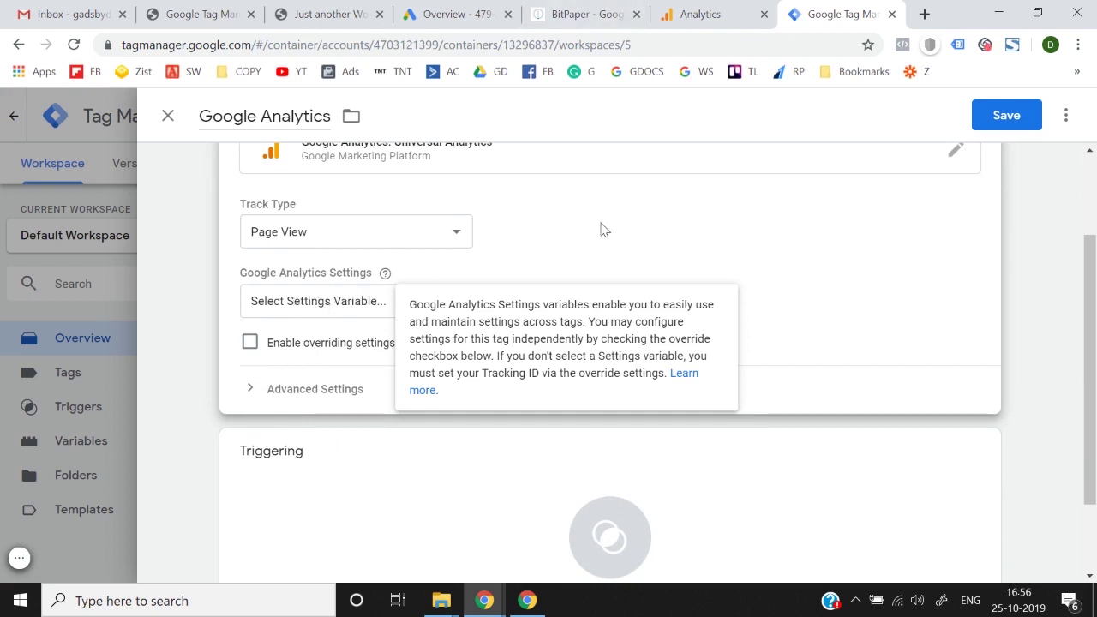
pyautogui.click(322, 307)
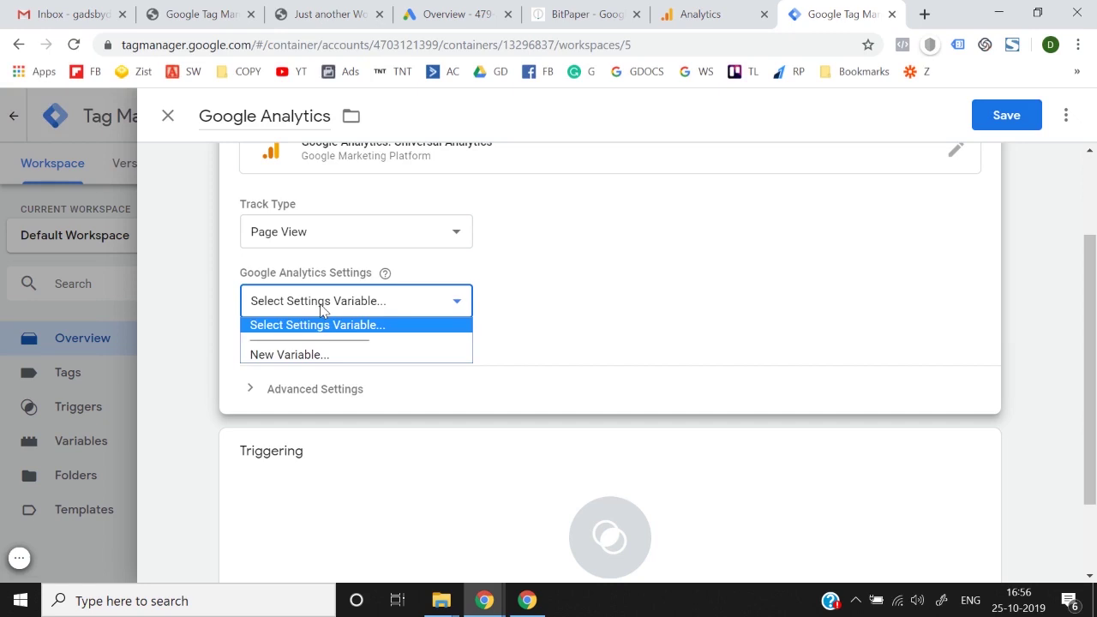
pyautogui.click(312, 358)
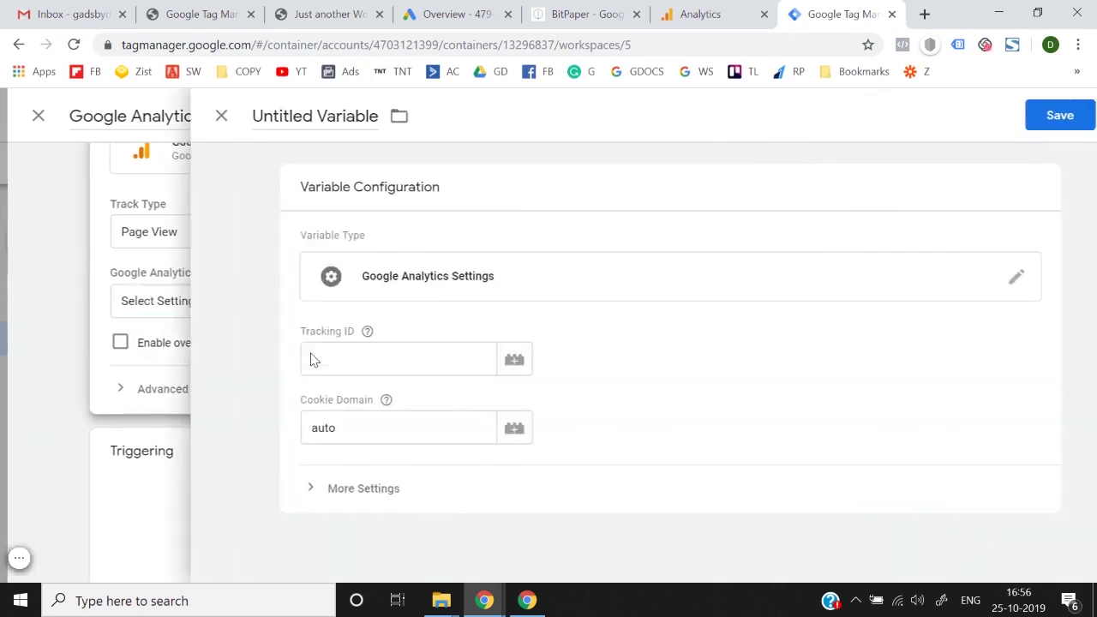
pyautogui.click(296, 115)
pyautogui.tripleClick(297, 115)
pyautogui.write('Google Analytics')
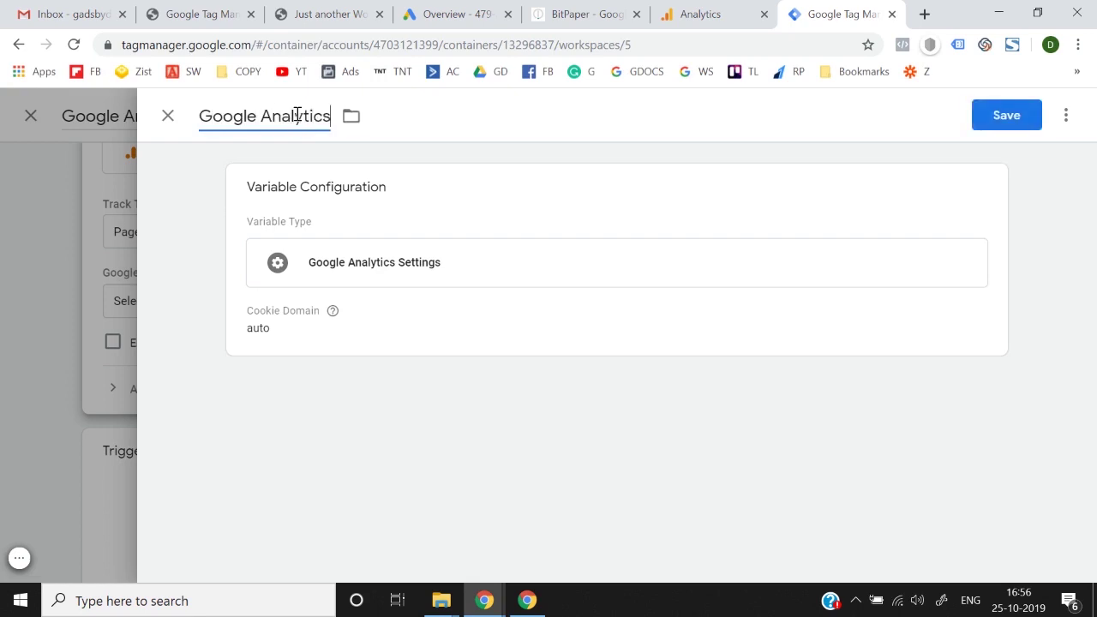
pyautogui.click(412, 286)
pyautogui.click(321, 358)
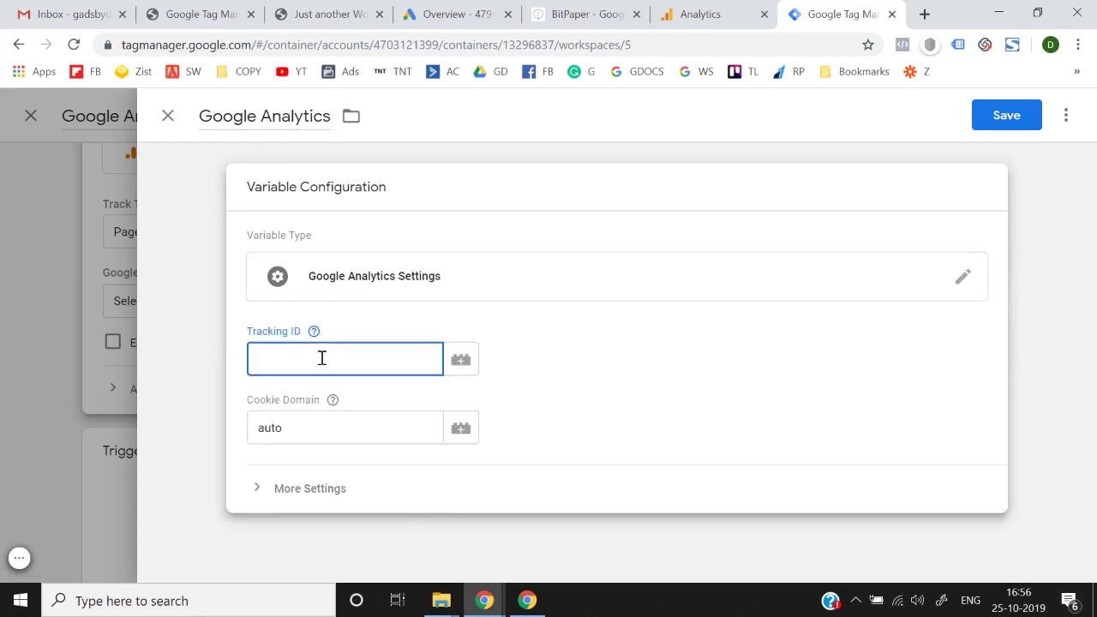
# Step: Switch to Analytics, review the softb2.com property settings including the tracking ID, and return to the admin overview
pyautogui.click(704, 12)
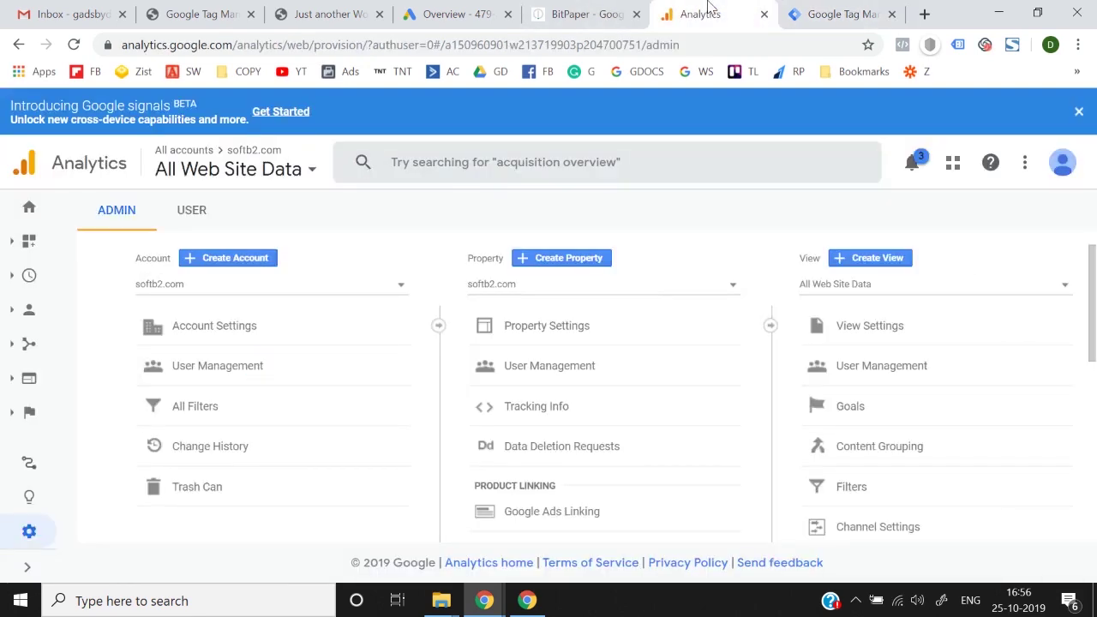
pyautogui.scroll(-1, 648, 362)
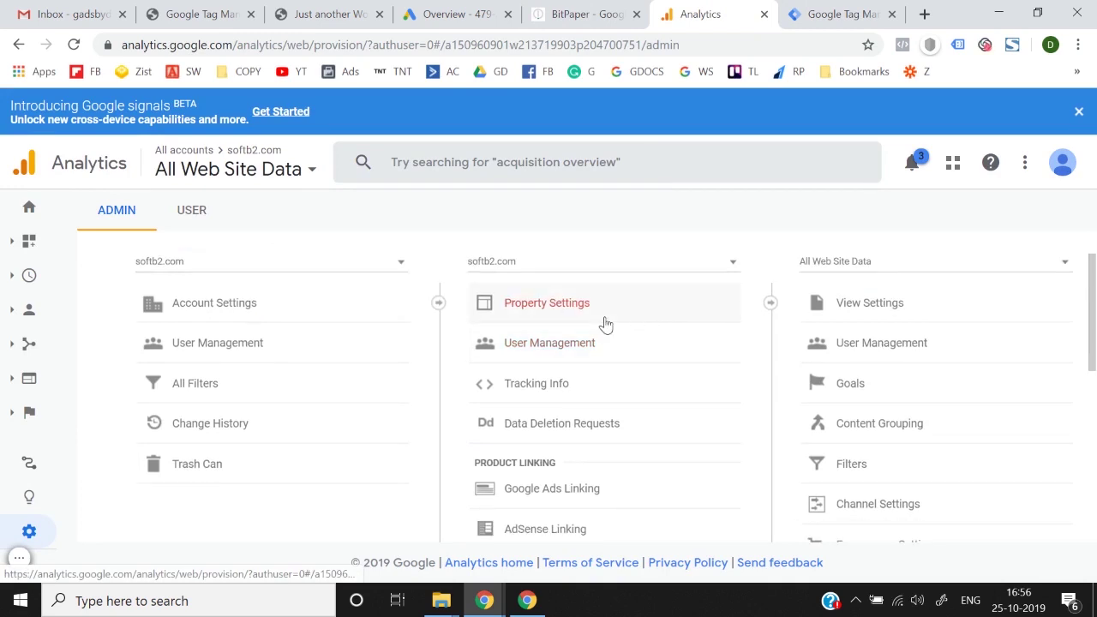
pyautogui.click(605, 322)
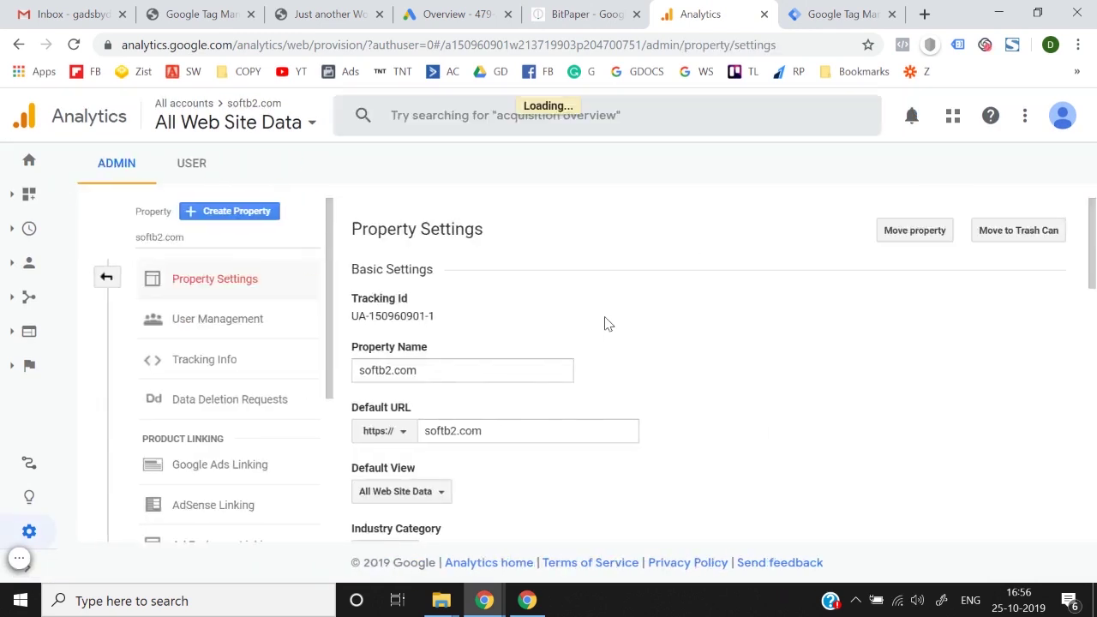
pyautogui.scroll(-1, 605, 322)
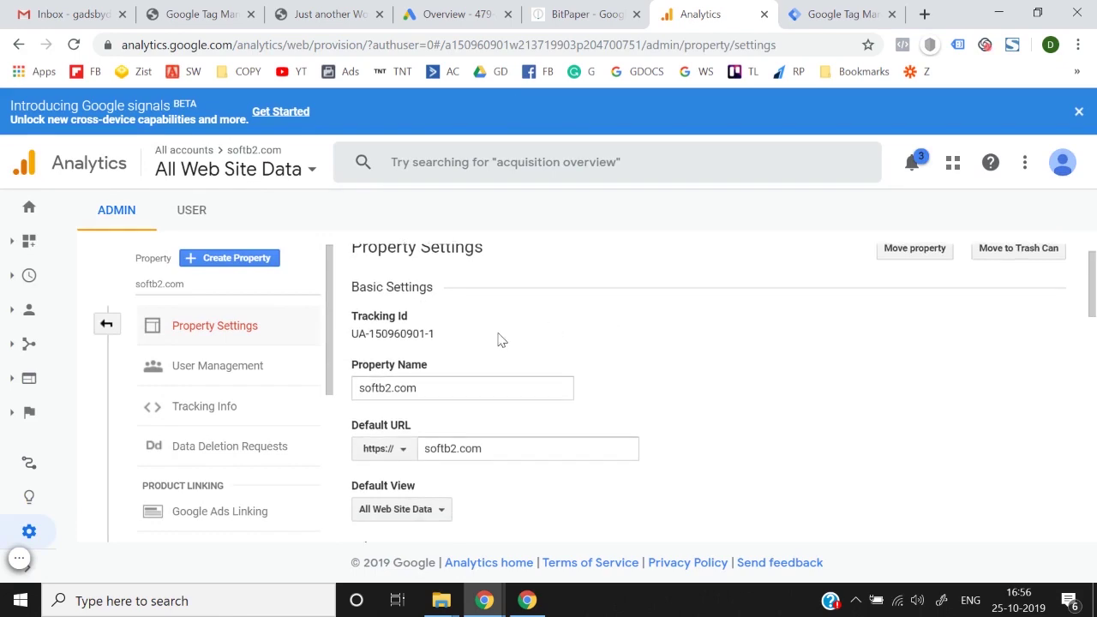
pyautogui.scroll(-7, 500, 339)
pyautogui.scroll(-4, 499, 338)
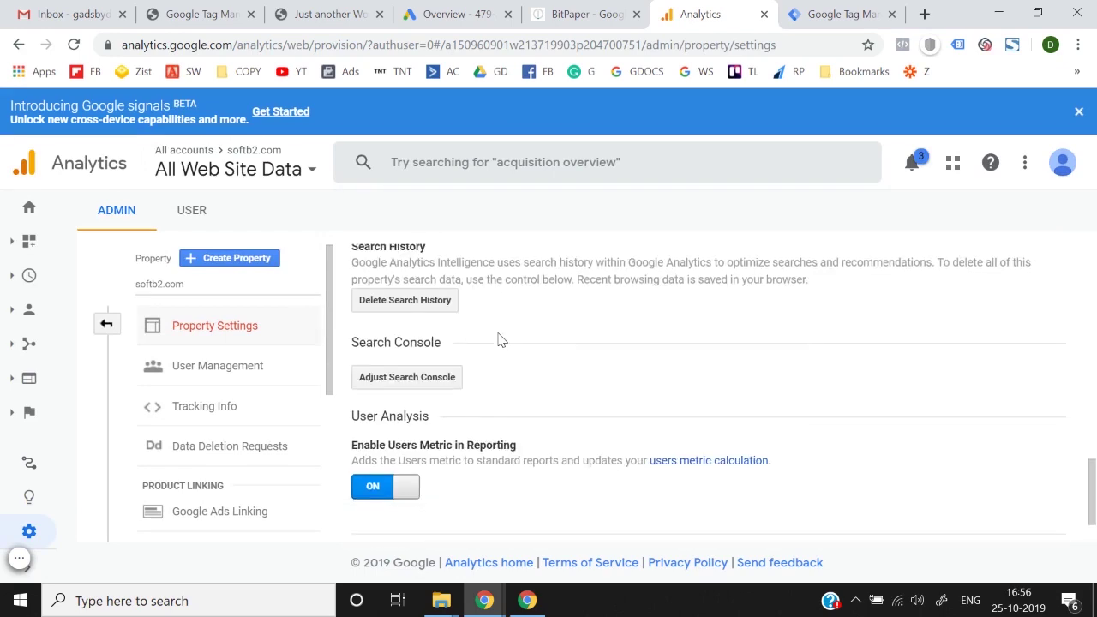
pyautogui.scroll(12, 499, 339)
pyautogui.click(106, 325)
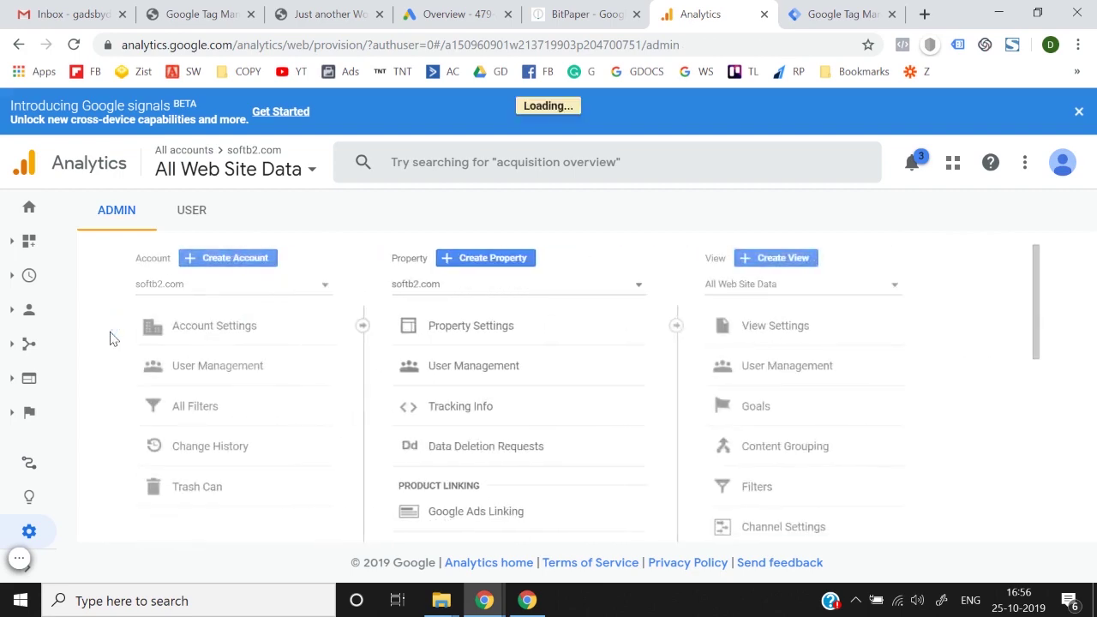
# Step: Open the tracking code page of the softb2.com property and copy its Tracking ID
pyautogui.click(536, 420)
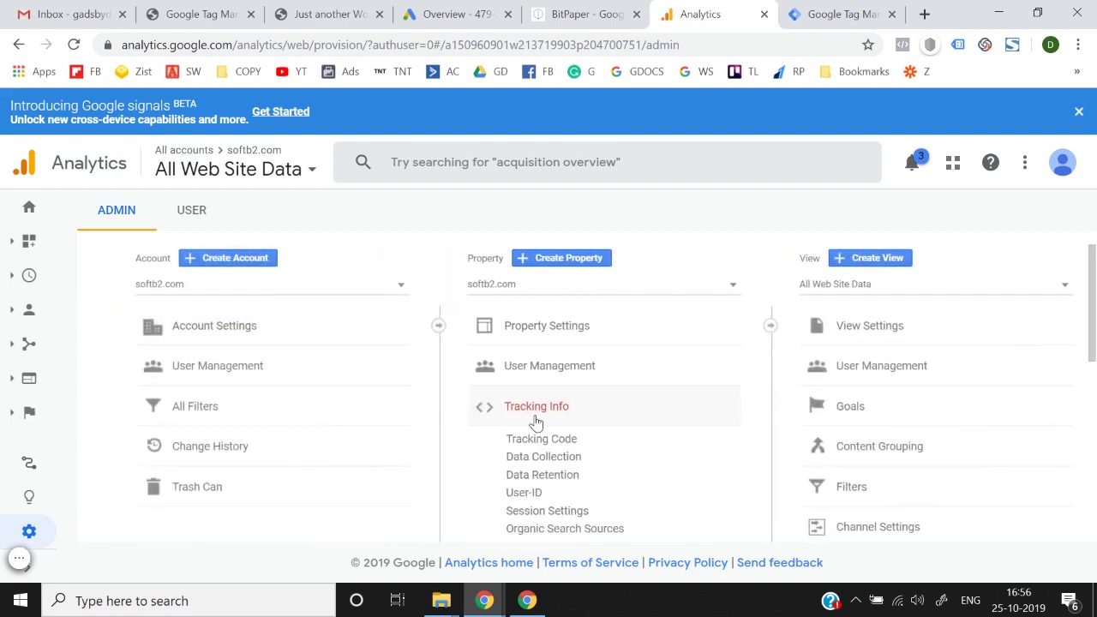
pyautogui.click(549, 441)
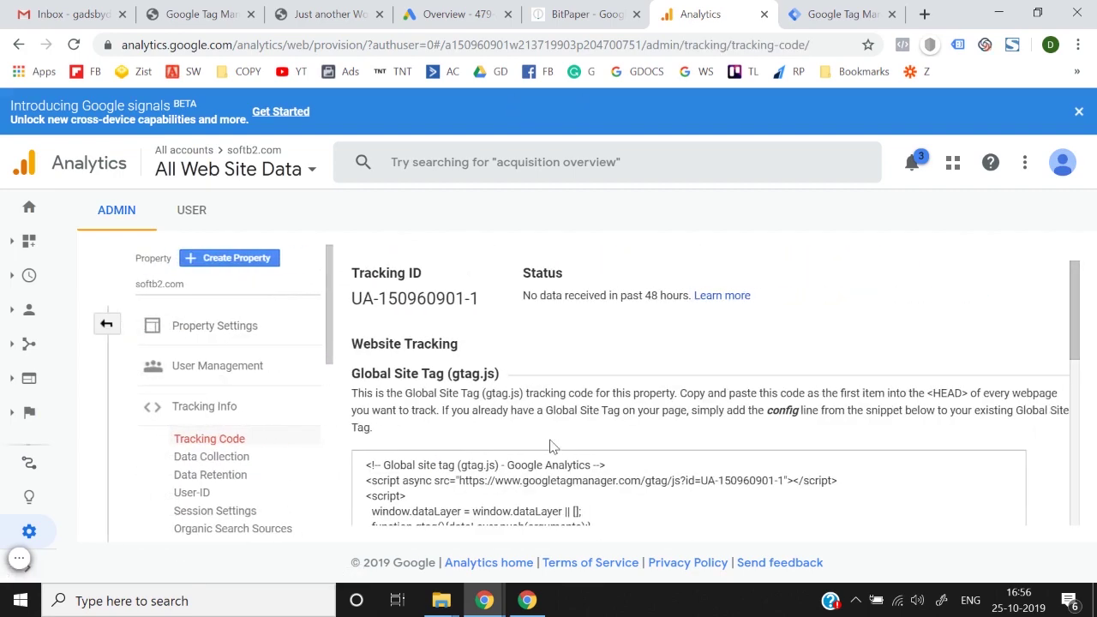
pyautogui.moveTo(351, 298); pyautogui.dragTo(483, 299)
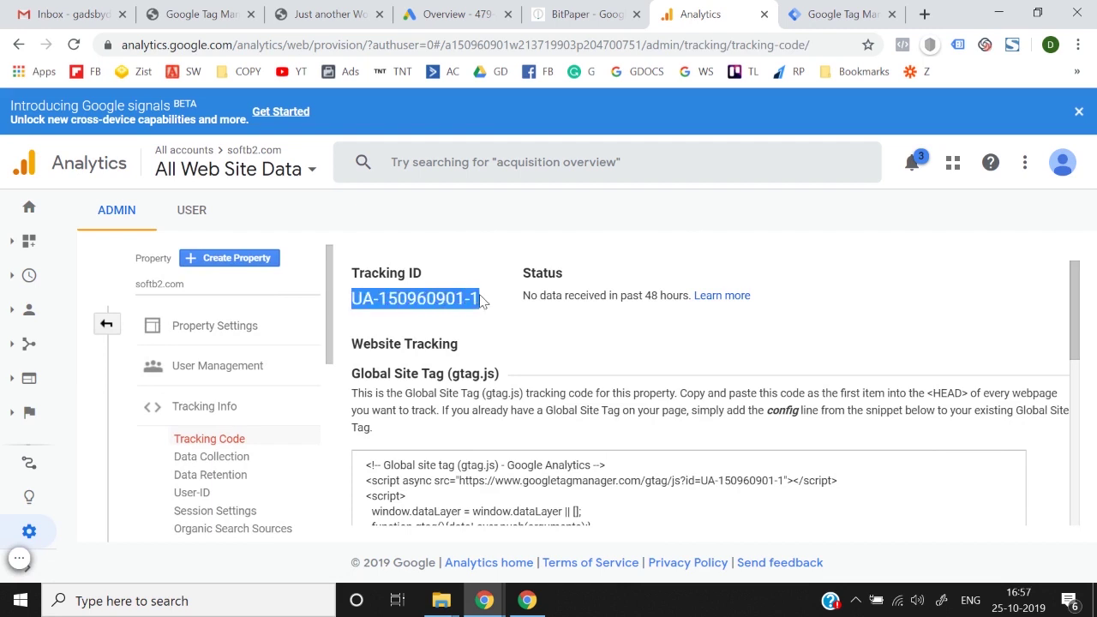
pyautogui.hotkey('ctrl', 'c')
# Step: Switch to Tag Manager, paste the copied Tracking ID into the Google Analytics settings variable, and save the variable
pyautogui.click(835, 14)
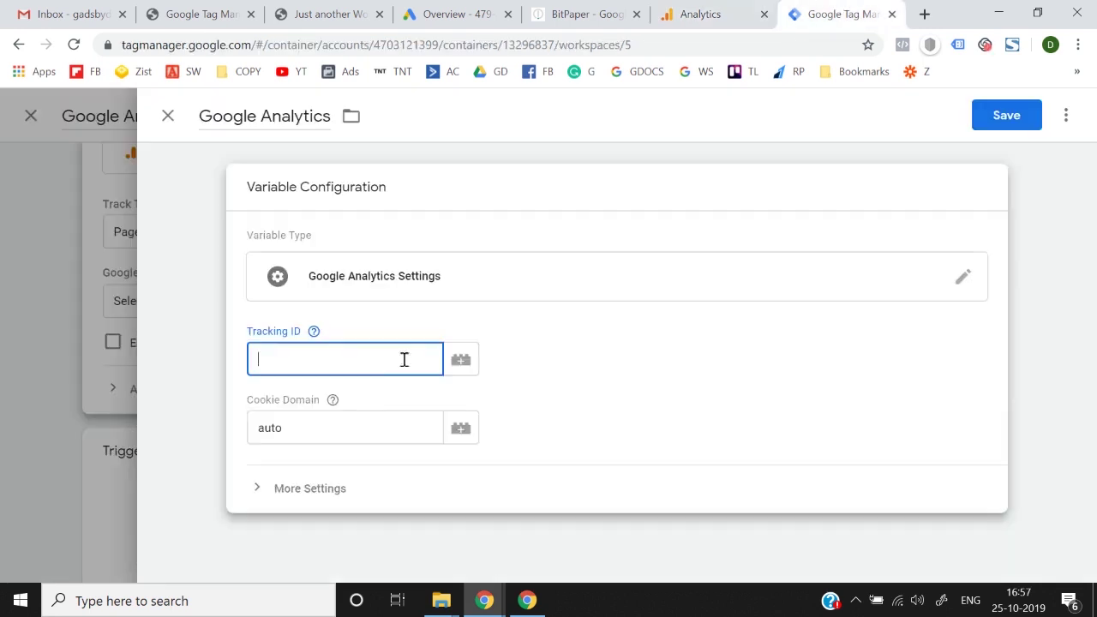
pyautogui.hotkey('ctrl', 'v')
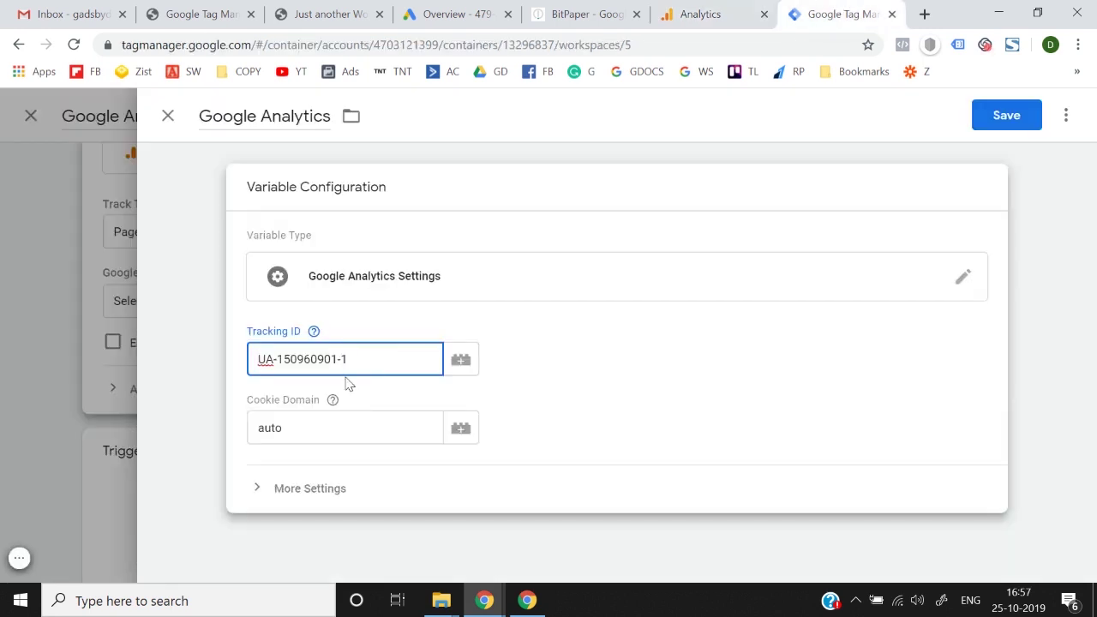
pyautogui.click(1003, 113)
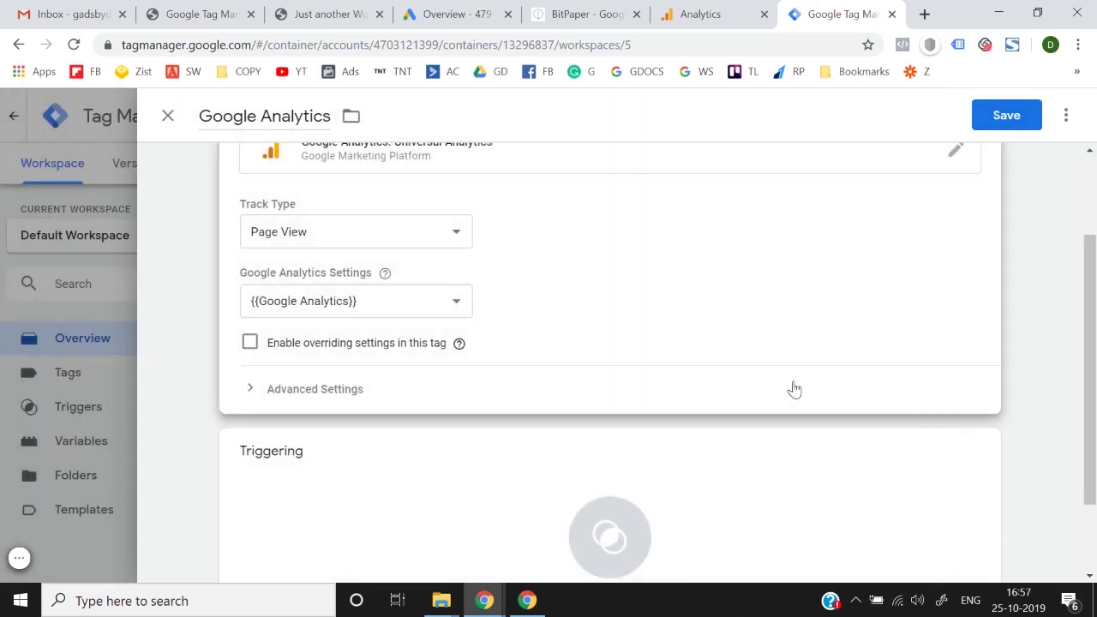
# Step: Assign the All Pages trigger to the Google Analytics tag and save the tag
pyautogui.scroll(-2, 955, 348)
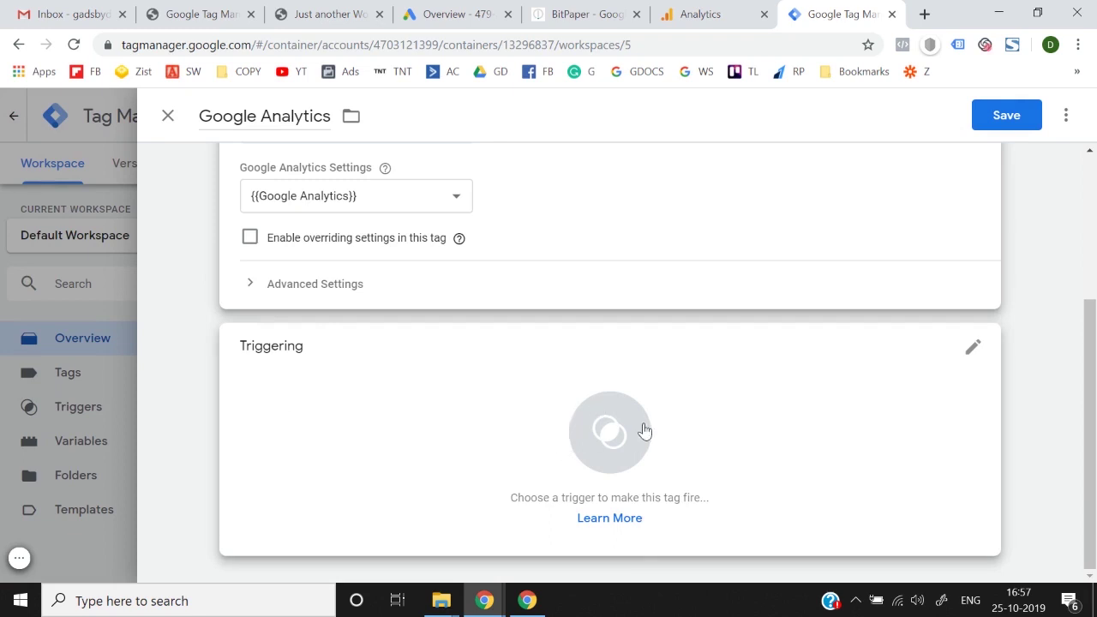
pyautogui.click(612, 435)
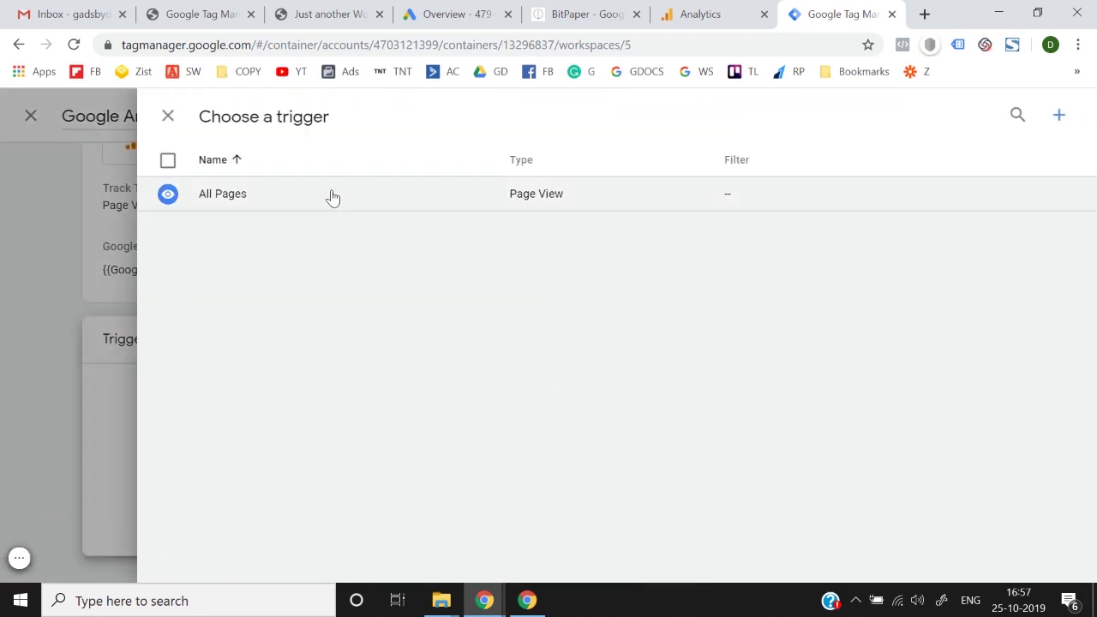
pyautogui.click(332, 197)
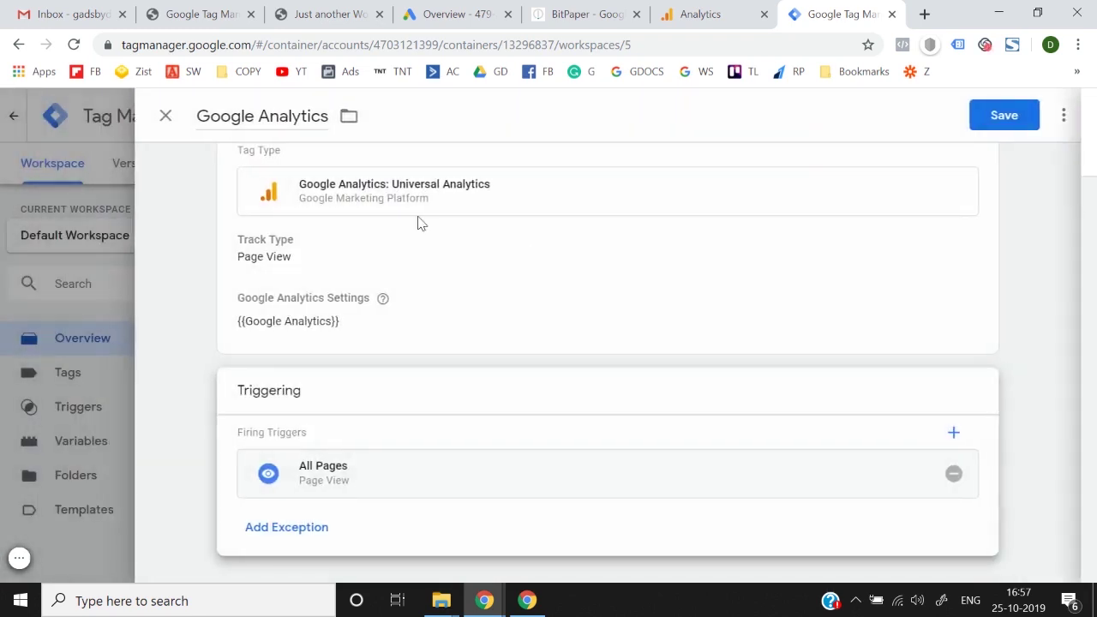
pyautogui.click(1007, 116)
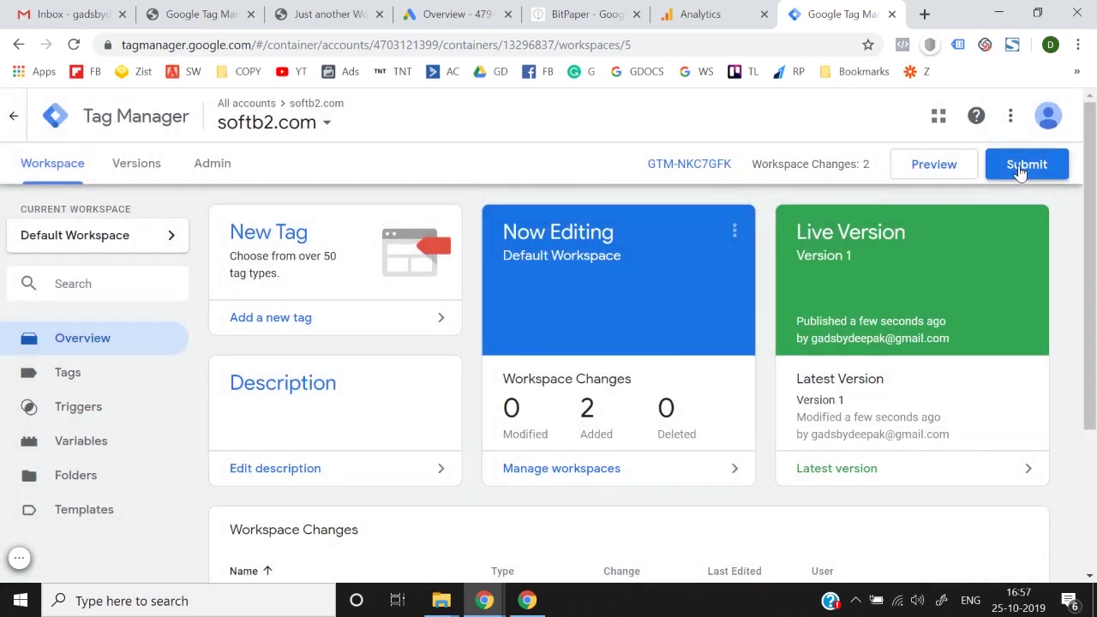
# Step: Submit and publish the workspace changes without a version name or description, and return to the workspace overview
pyautogui.click(1020, 171)
pyautogui.click(1031, 114)
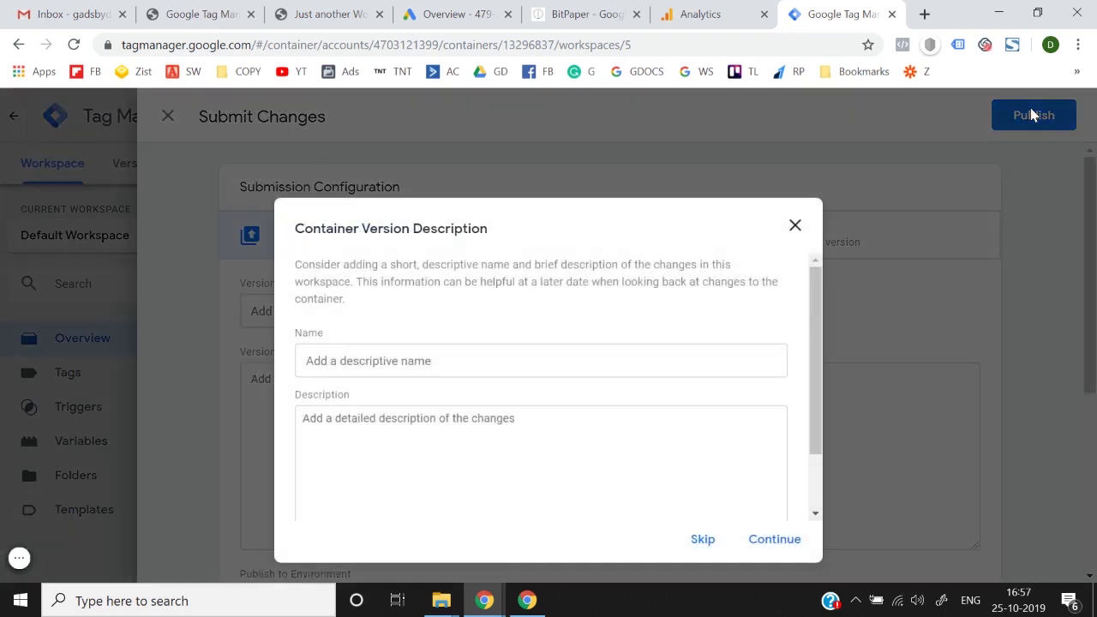
pyautogui.click(770, 542)
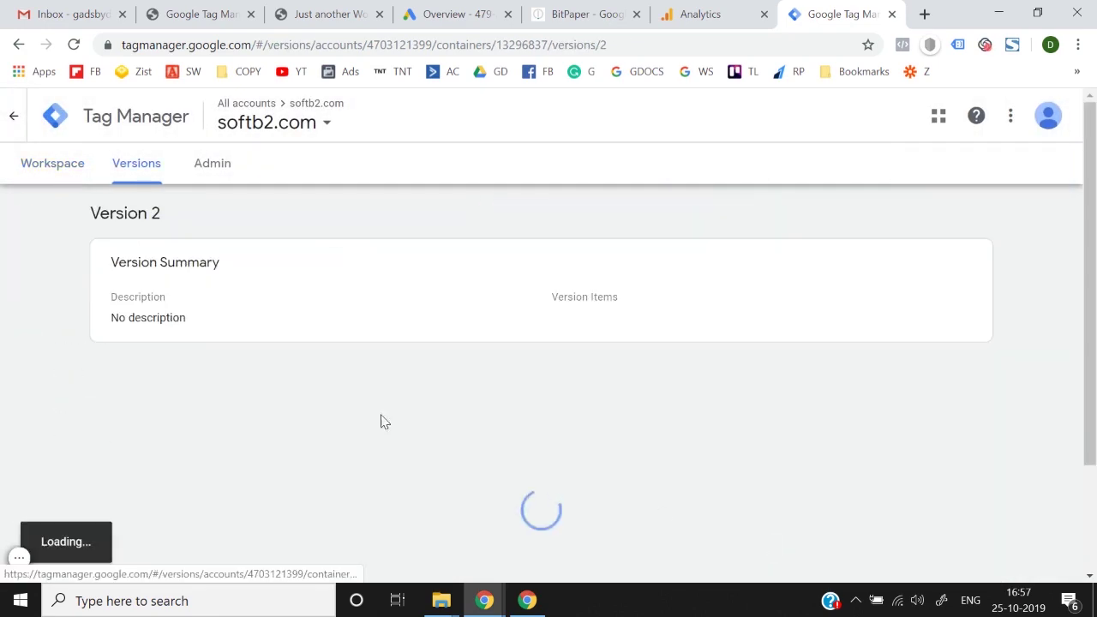
pyautogui.click(40, 157)
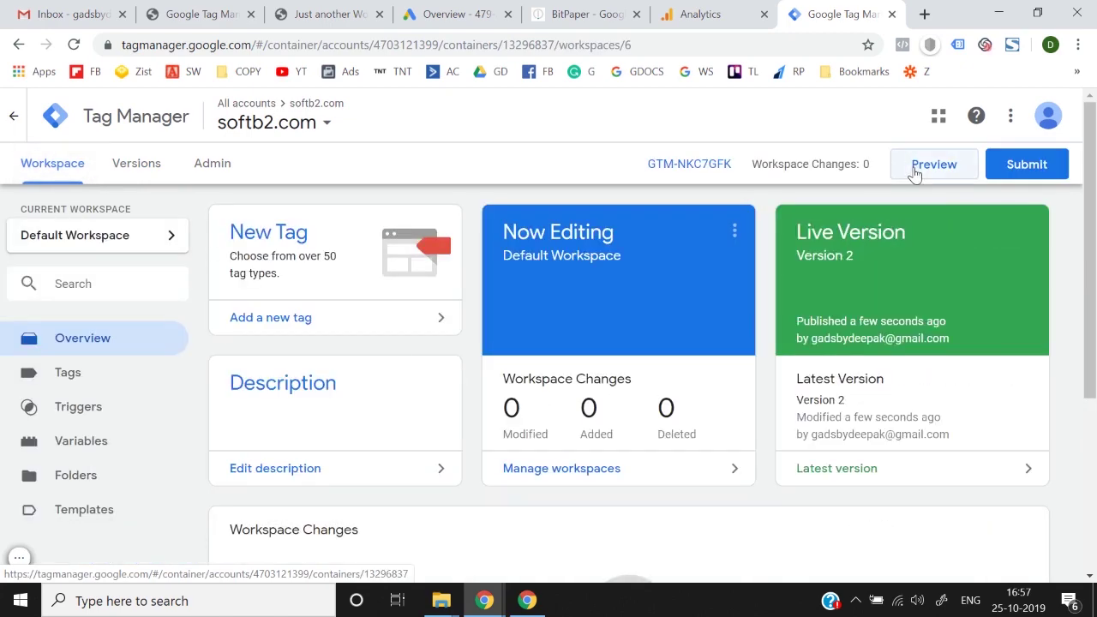
# Step: Switch to the softb2.com storefront, reload its home page, and return to Tag Manager
pyautogui.click(365, 7)
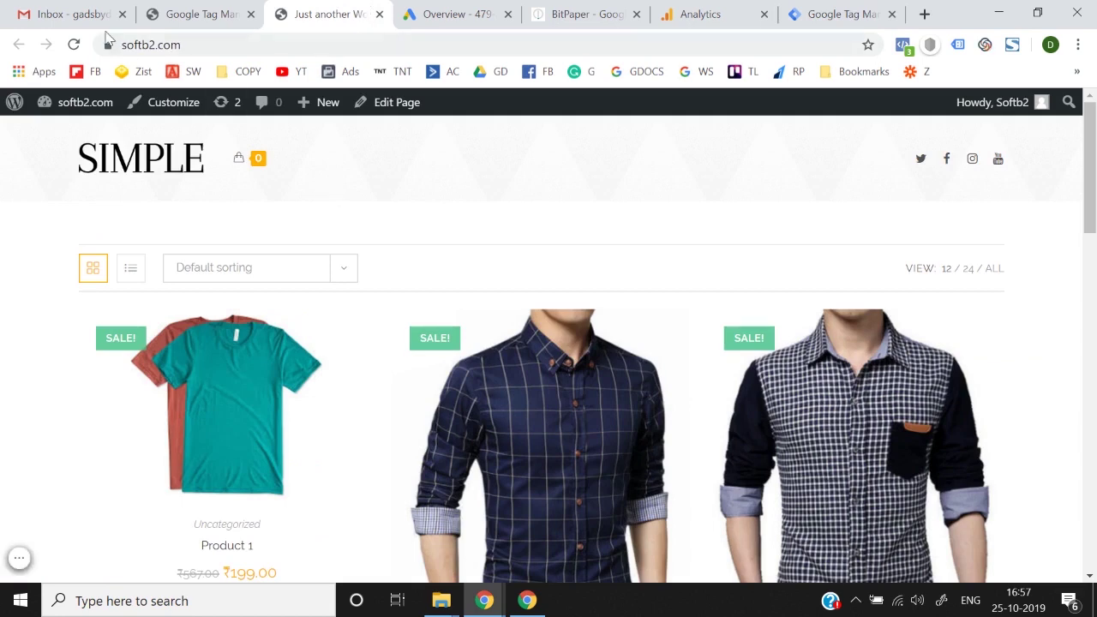
pyautogui.click(74, 45)
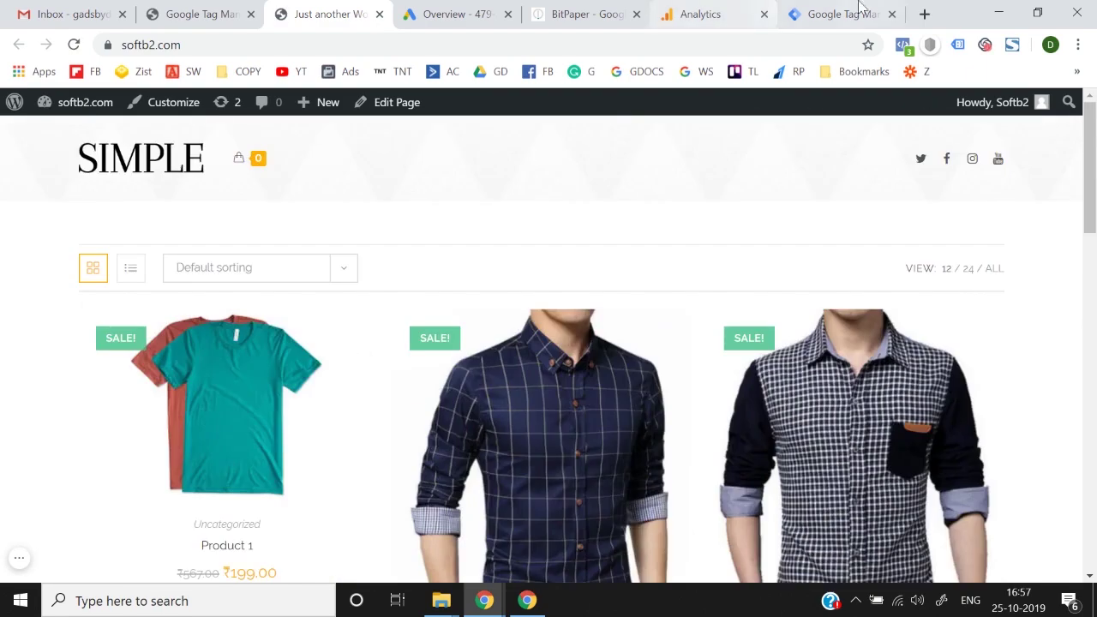
pyautogui.click(860, 12)
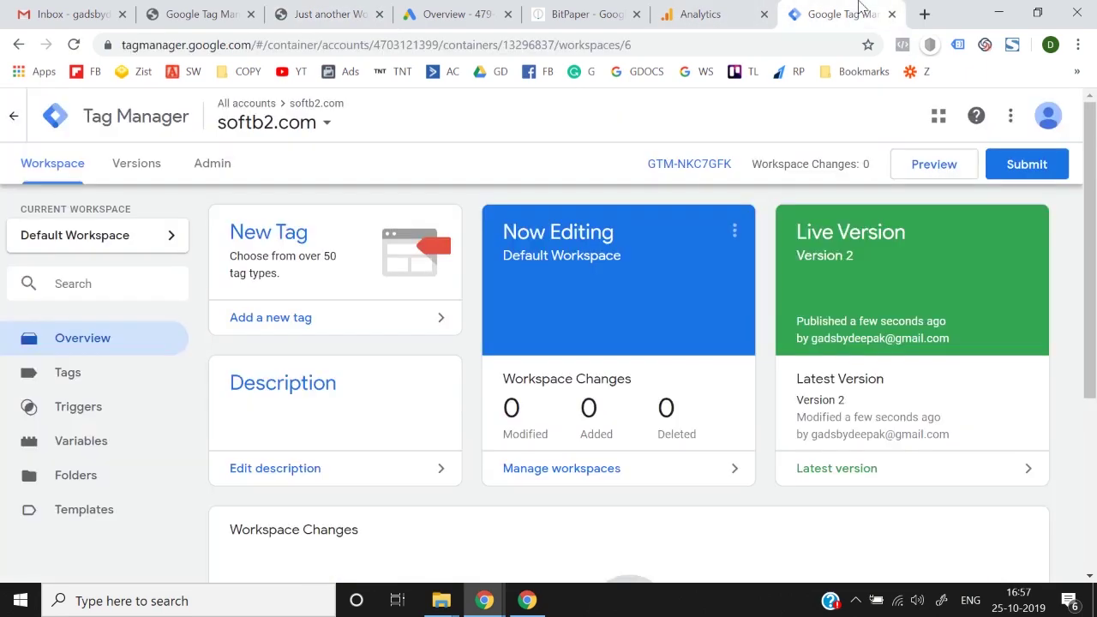
# Step: Start preview mode for the Default Workspace, reload the softb2.com storefront, and check the page for the debug pane
pyautogui.click(957, 175)
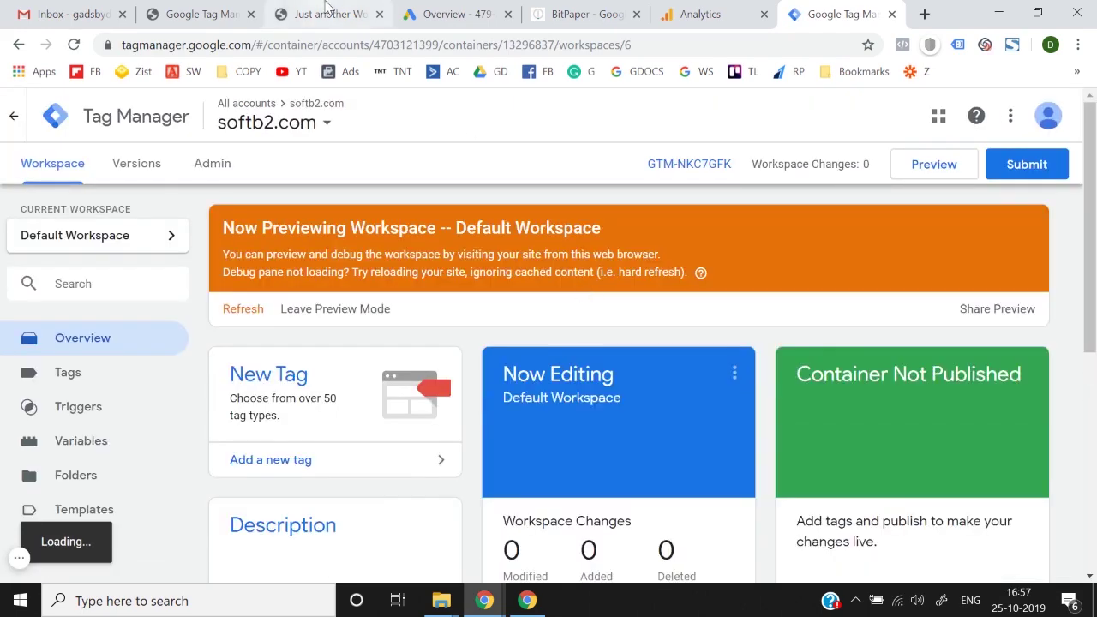
pyautogui.click(329, 12)
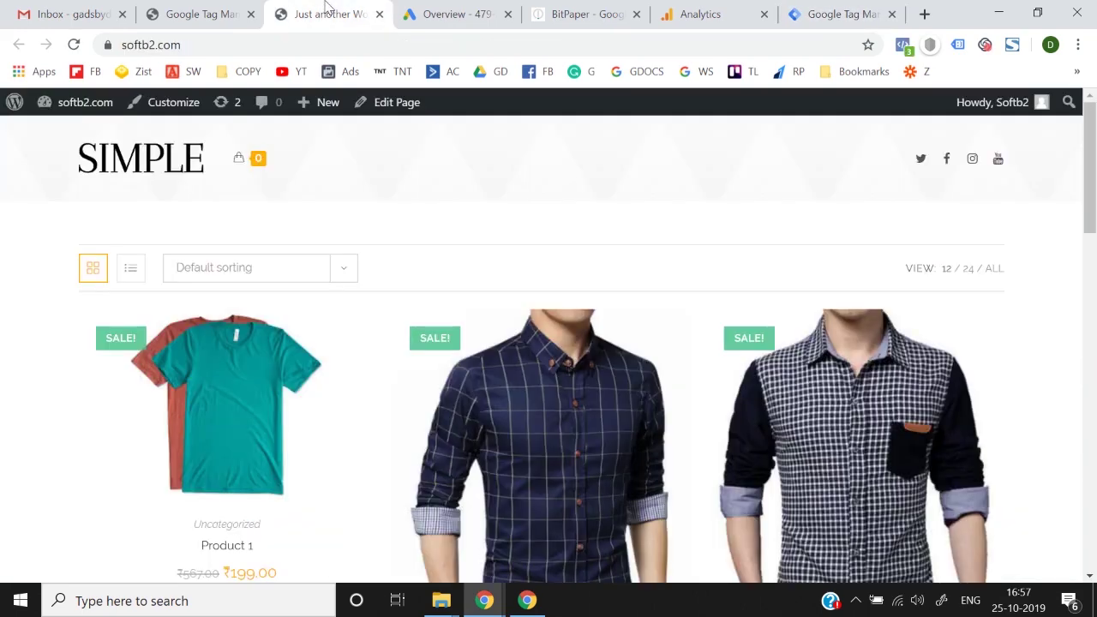
pyautogui.click(74, 44)
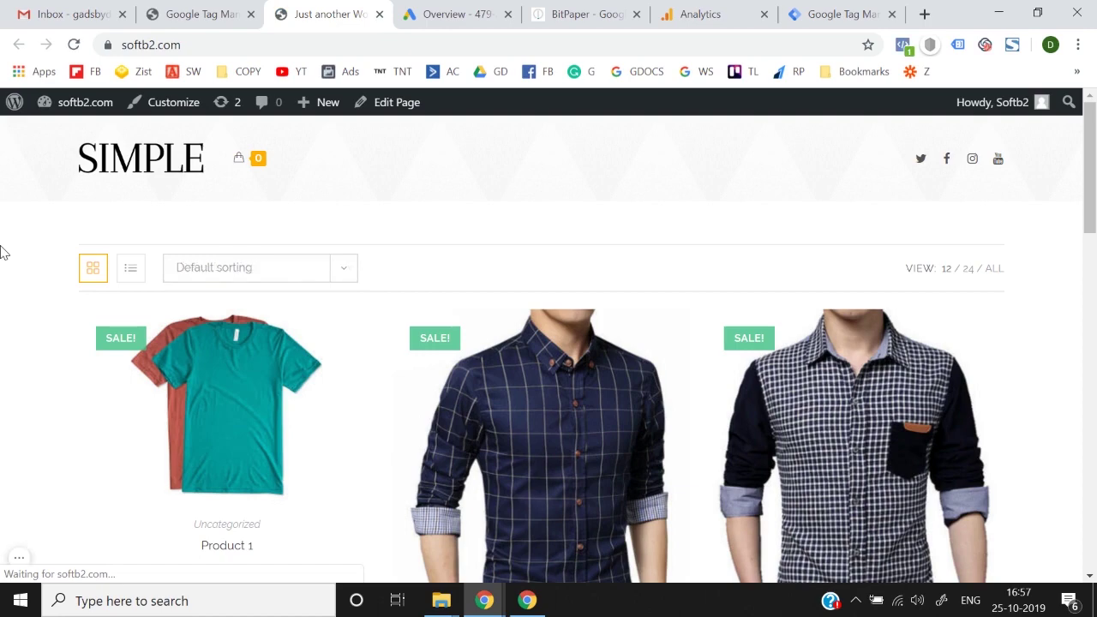
pyautogui.scroll(-15, 379, 330)
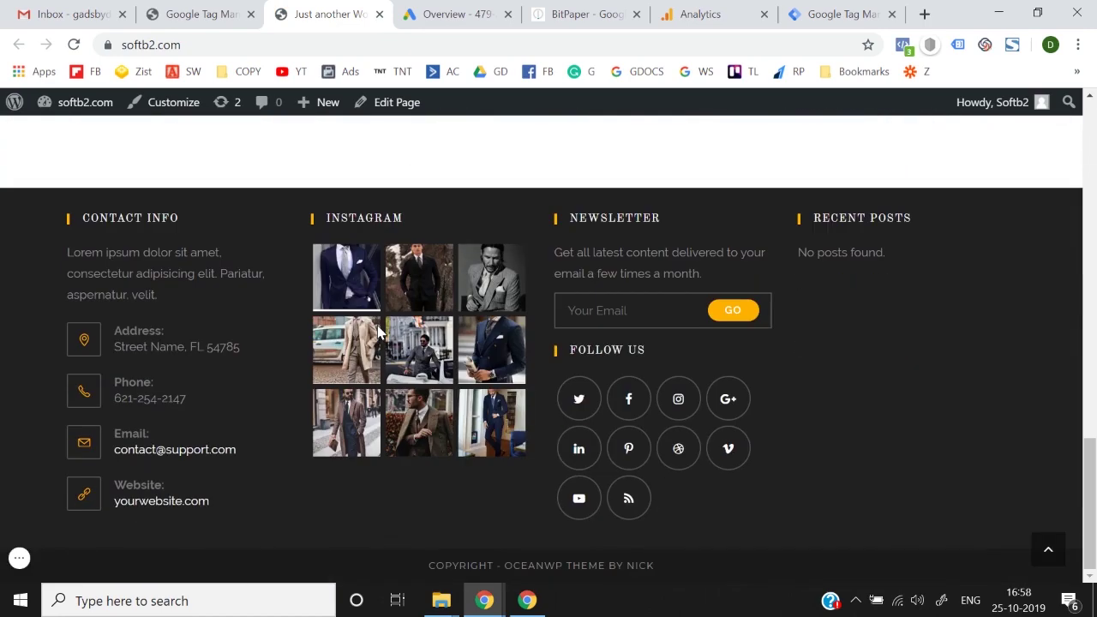
pyautogui.click(835, 14)
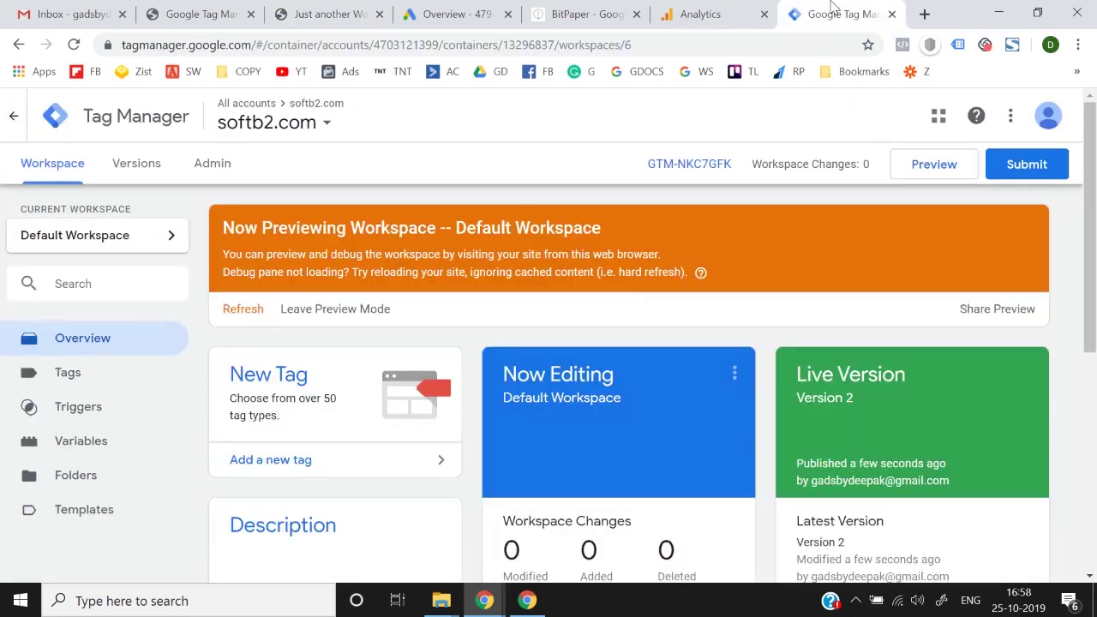
pyautogui.click(326, 14)
pyautogui.scroll(15, 488, 274)
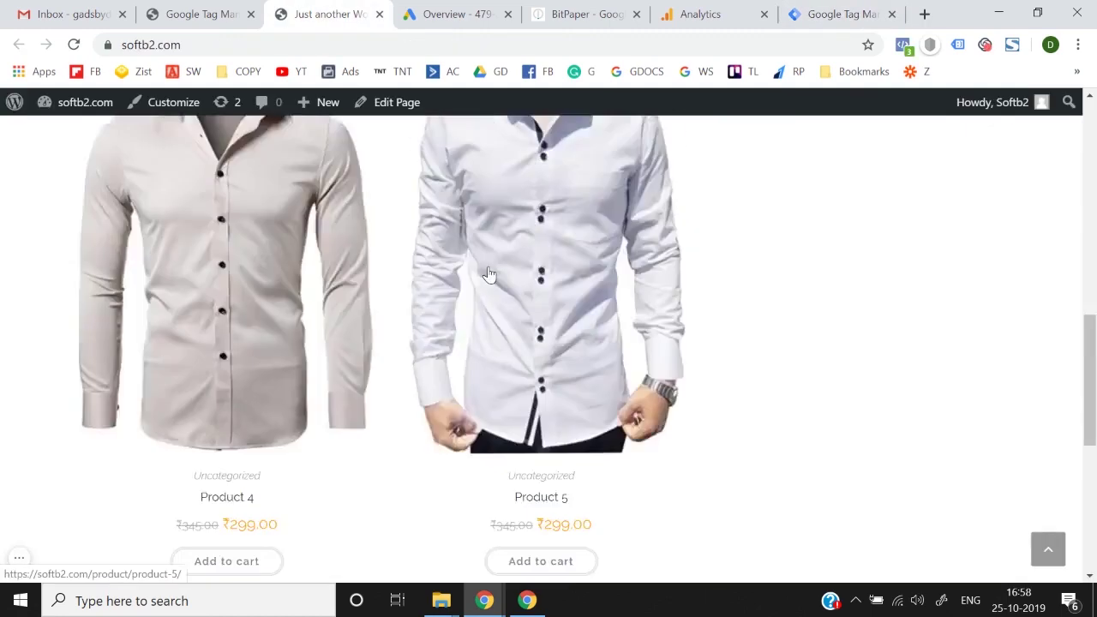
# Step: Reload the storefront again, enlarge the Tag Manager debug pane, and examine which tags fired on the page
pyautogui.press('F5')
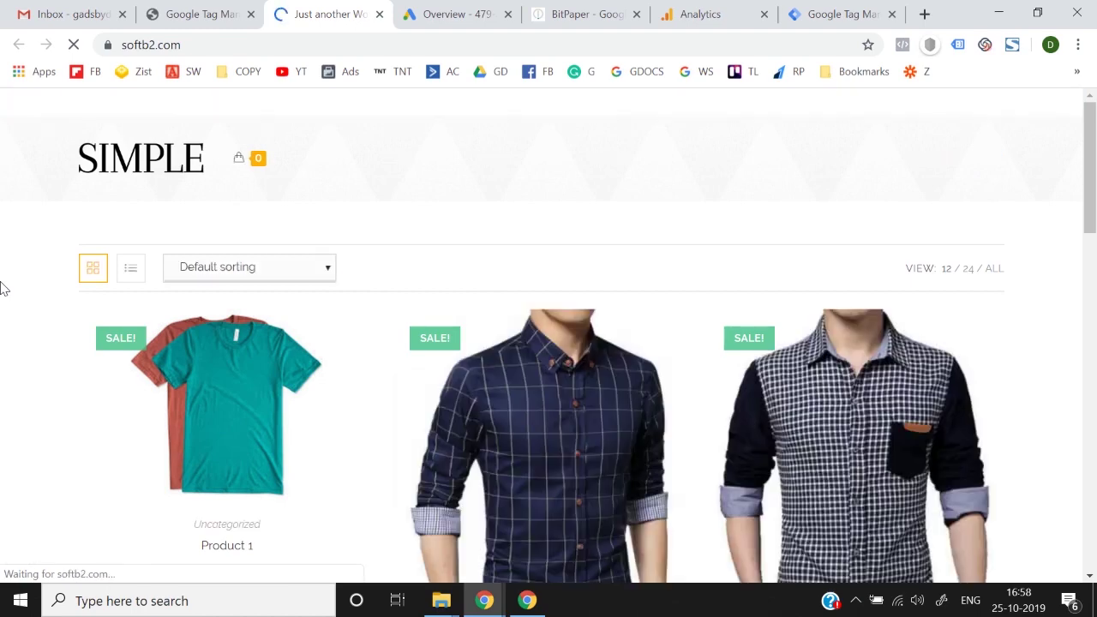
pyautogui.scroll(-10, 404, 392)
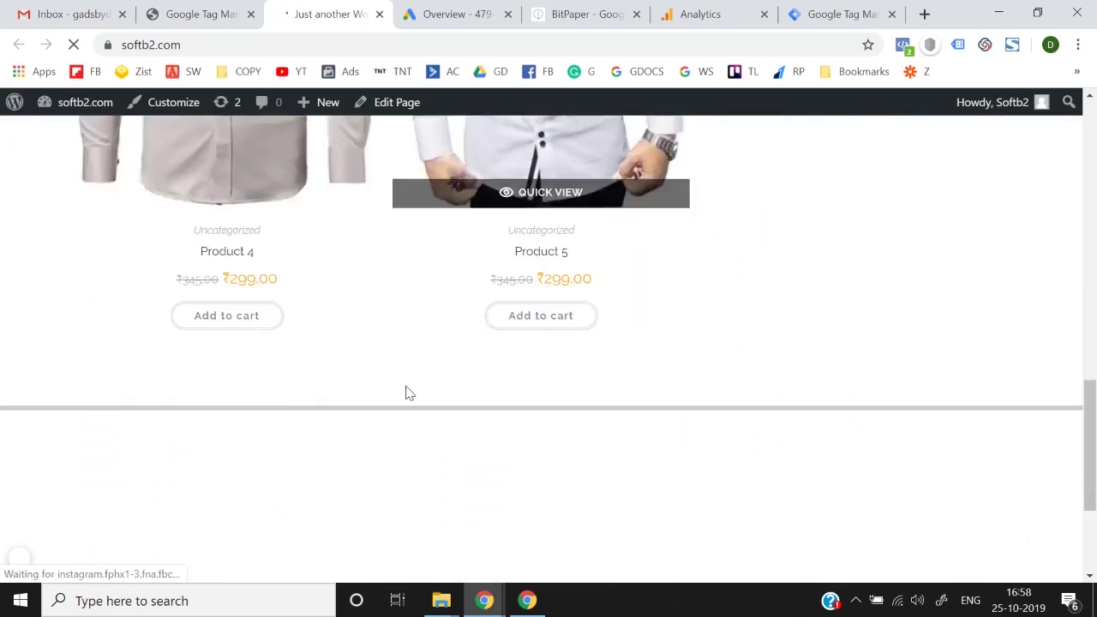
pyautogui.scroll(-5, 410, 392)
pyautogui.moveTo(439, 407); pyautogui.dragTo(471, 340)
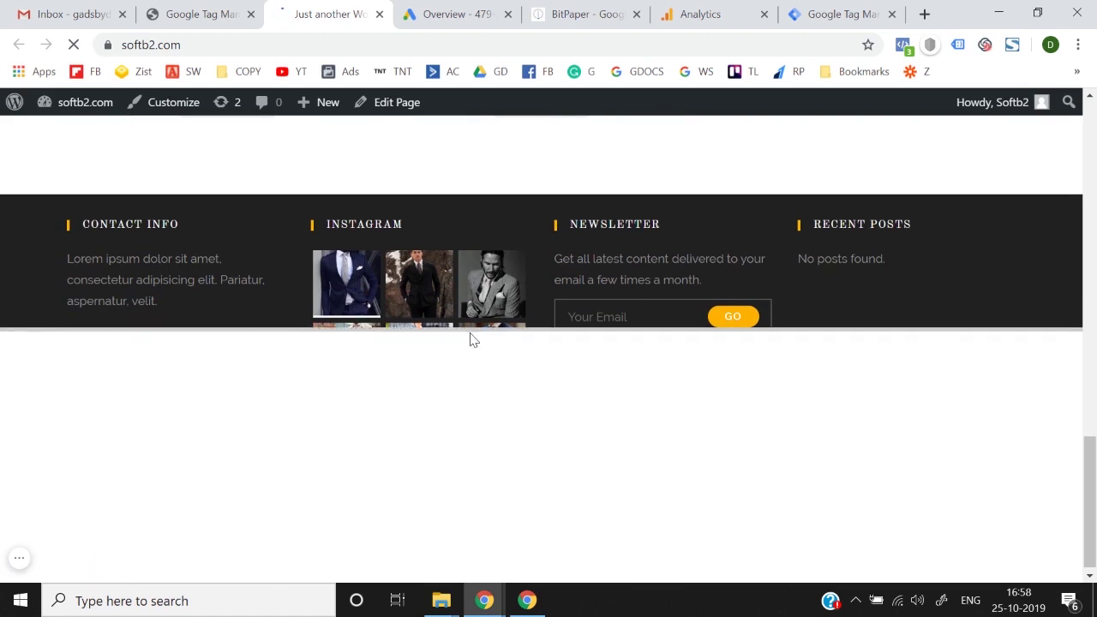
pyautogui.scroll(-1, 330, 464)
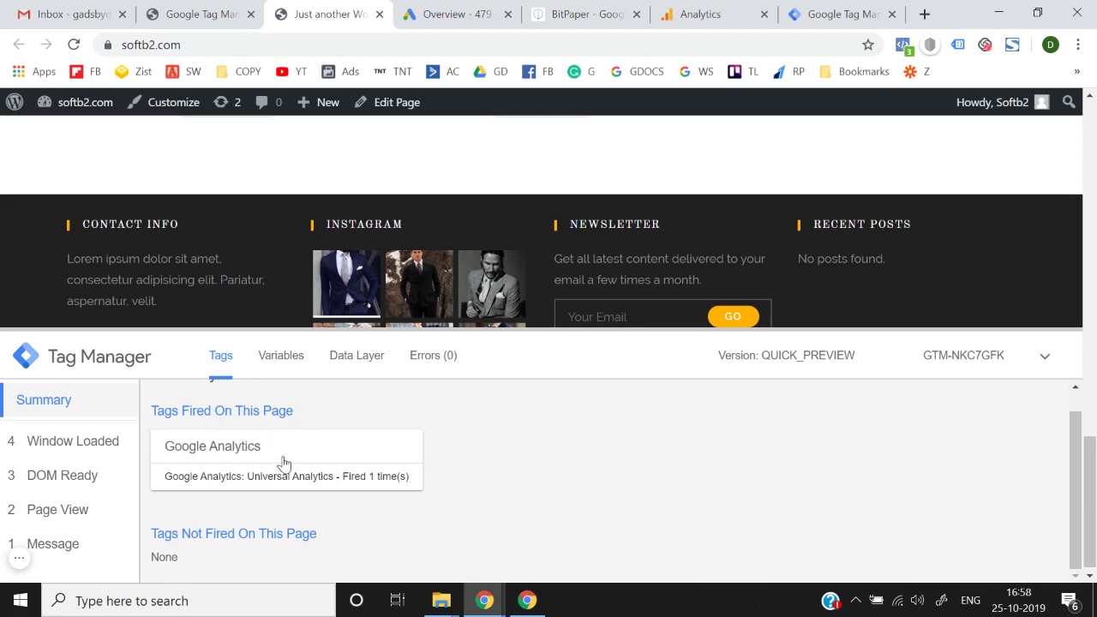
pyautogui.scroll(1, 284, 464)
pyautogui.scroll(5, 361, 167)
pyautogui.scroll(3, 361, 167)
# Step: Return to Tag Manager and leave preview mode for the Default Workspace
pyautogui.click(839, 14)
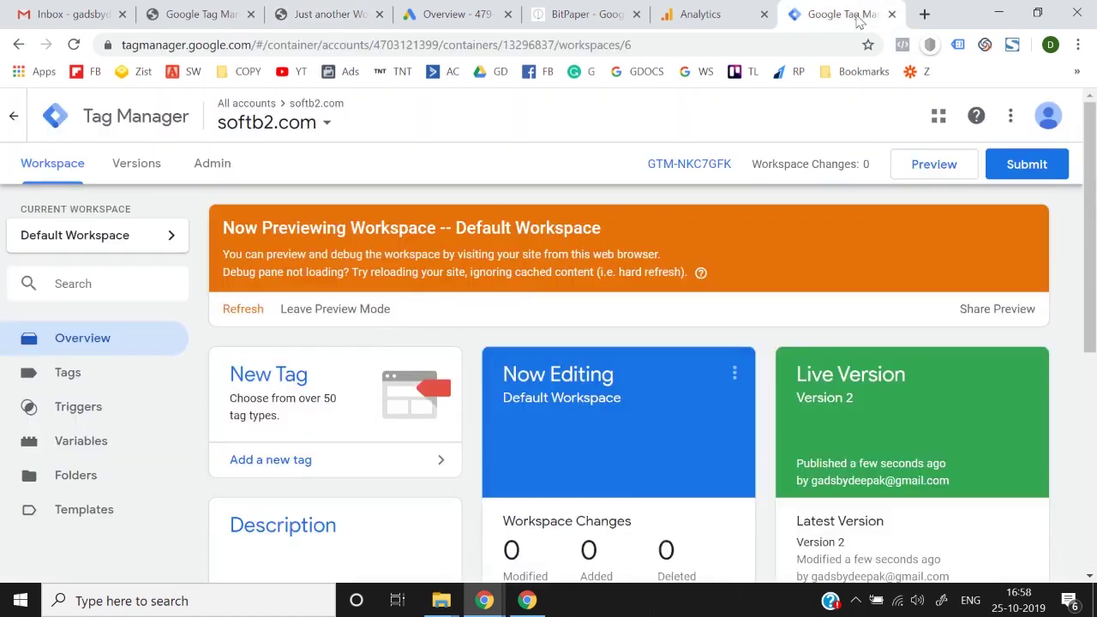
pyautogui.click(325, 310)
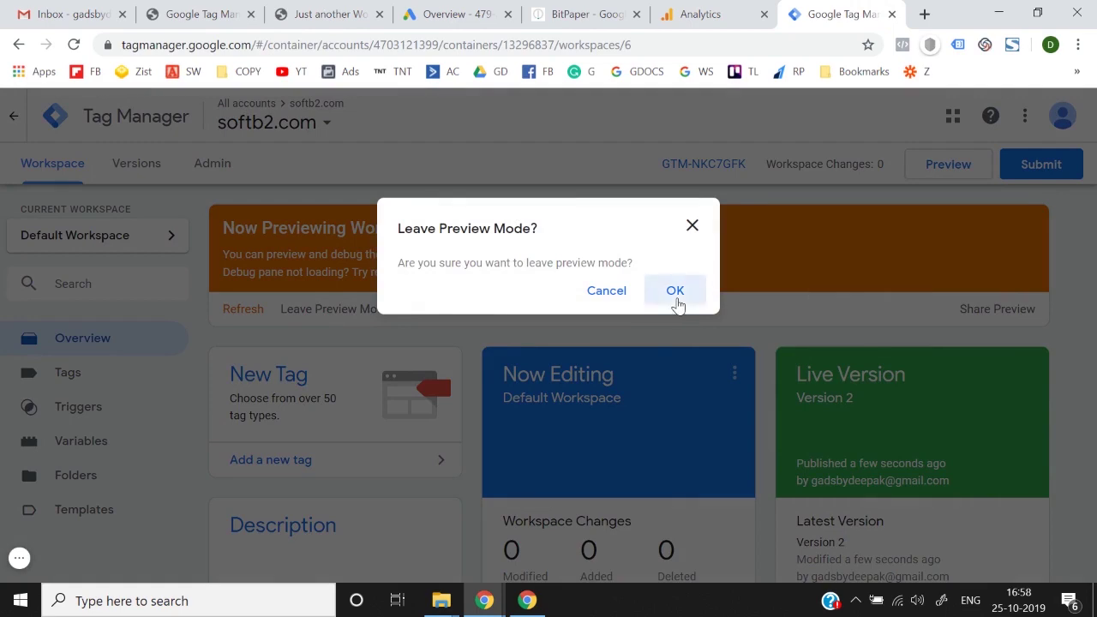
pyautogui.click(675, 291)
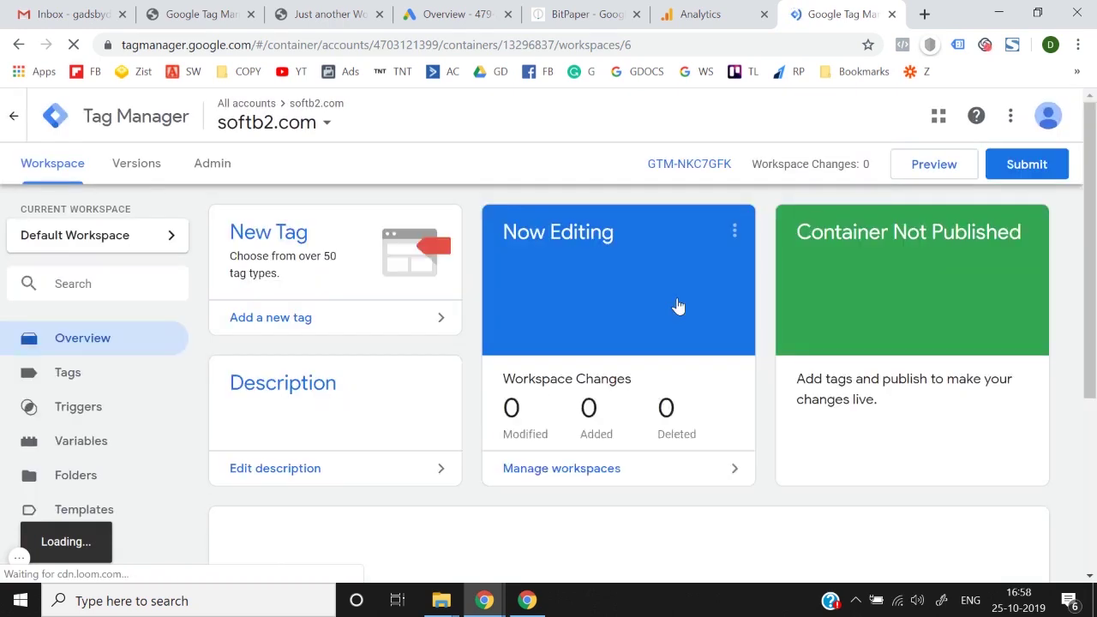
# Step: Switch to Analytics, check the property's tracking status, and look through the account, property and view options on the admin overview
pyautogui.click(681, 11)
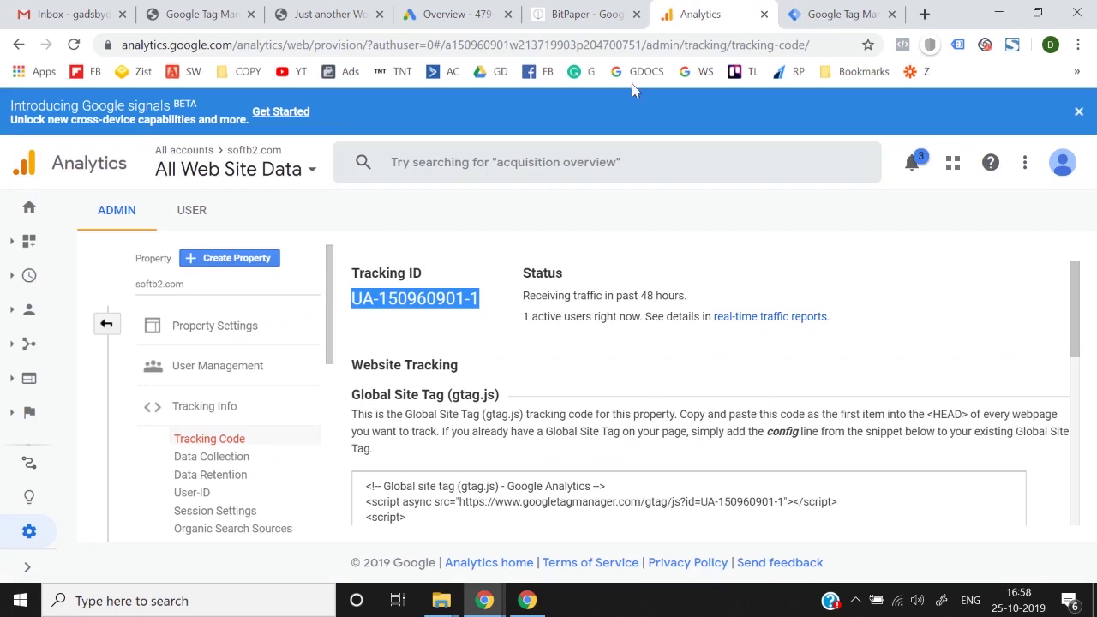
pyautogui.click(107, 322)
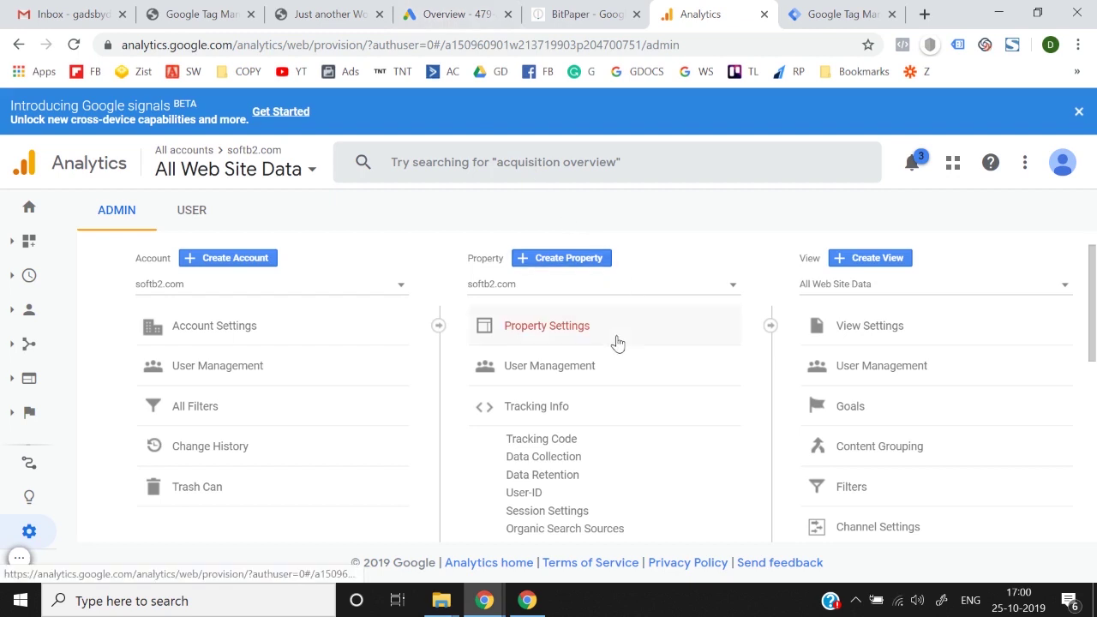
pyautogui.scroll(-3, 621, 344)
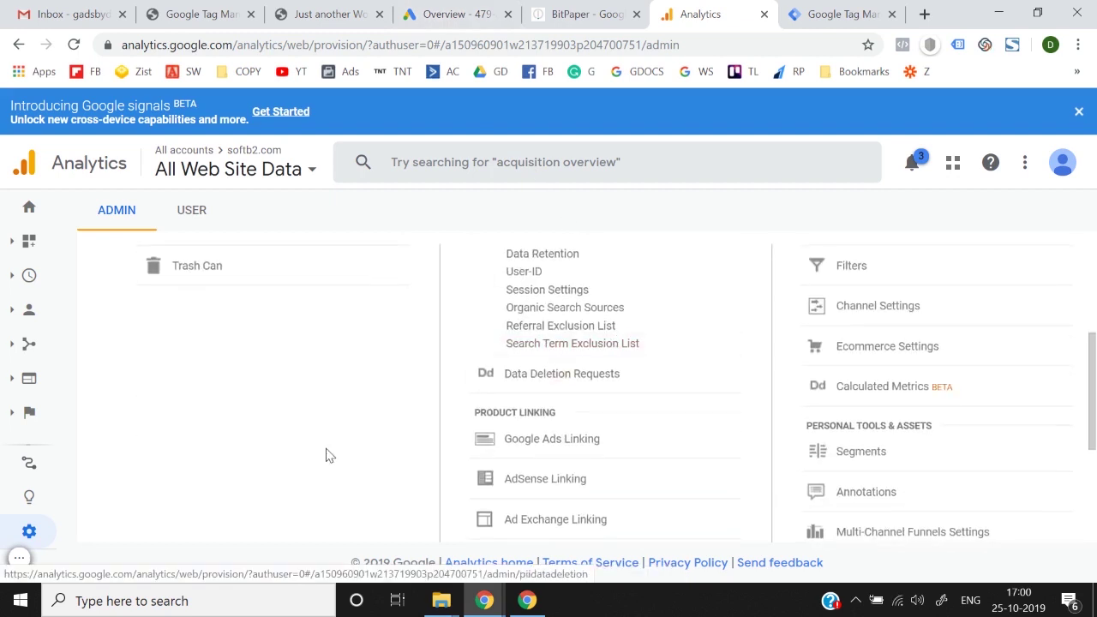
pyautogui.scroll(-2, 327, 453)
pyautogui.scroll(-1, 308, 396)
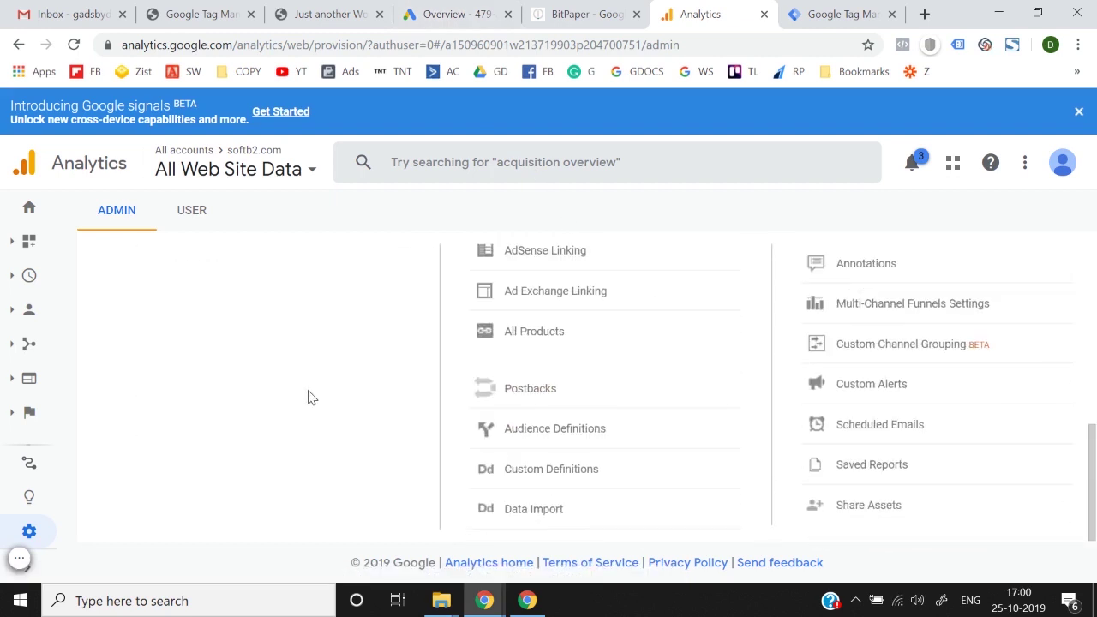
pyautogui.scroll(5, 619, 374)
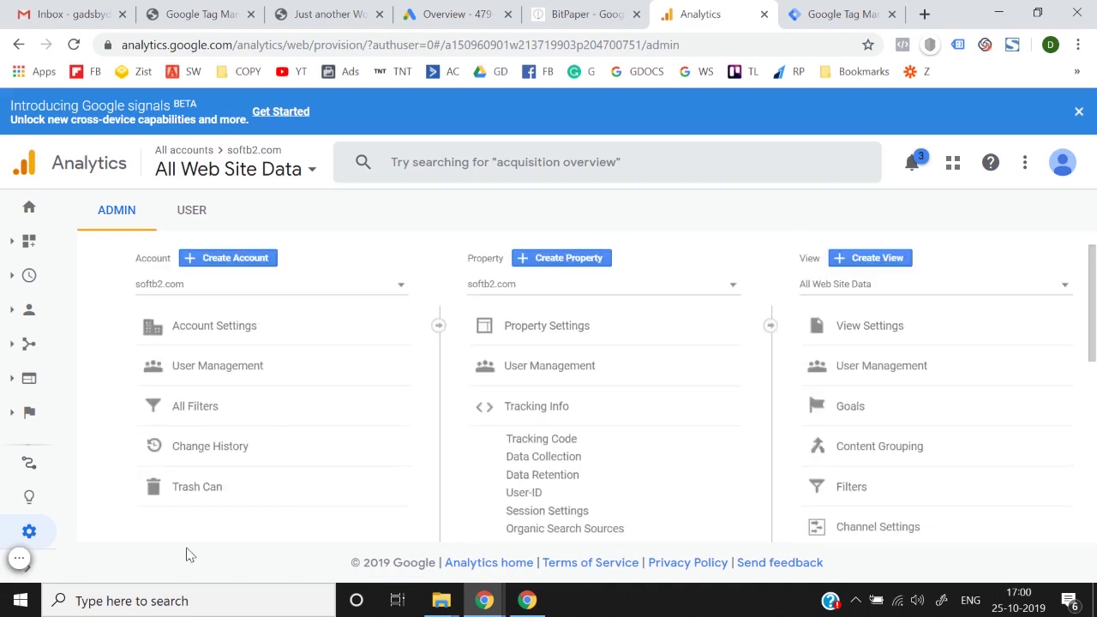
pyautogui.scroll(-3, 306, 477)
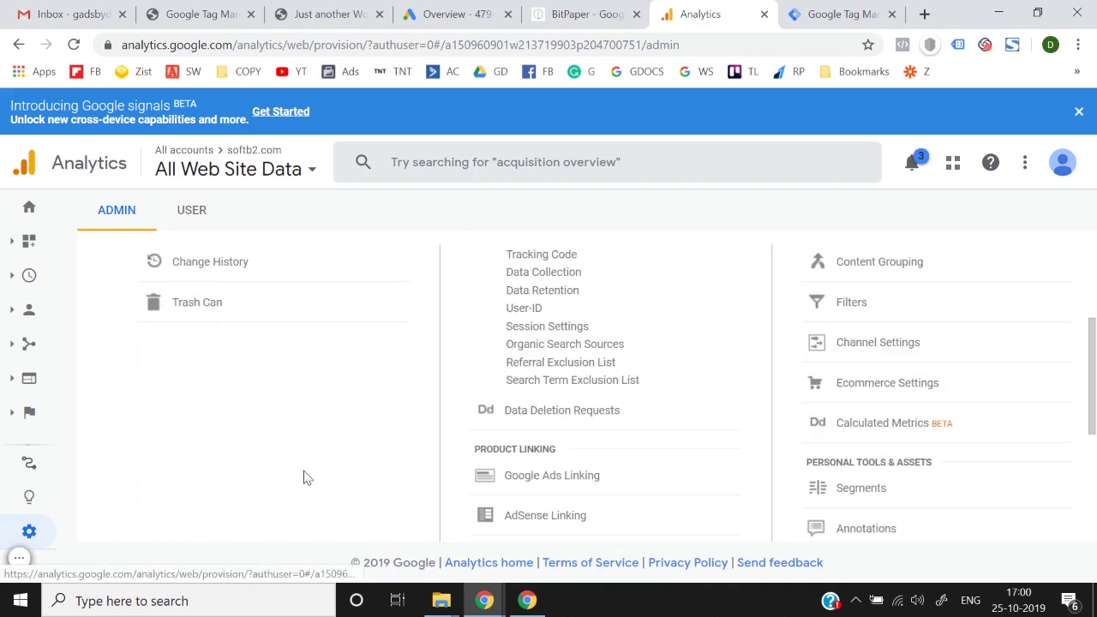
# Step: Open the goals of the All Web Site Data view and start a new goal
pyautogui.scroll(3, 380, 424)
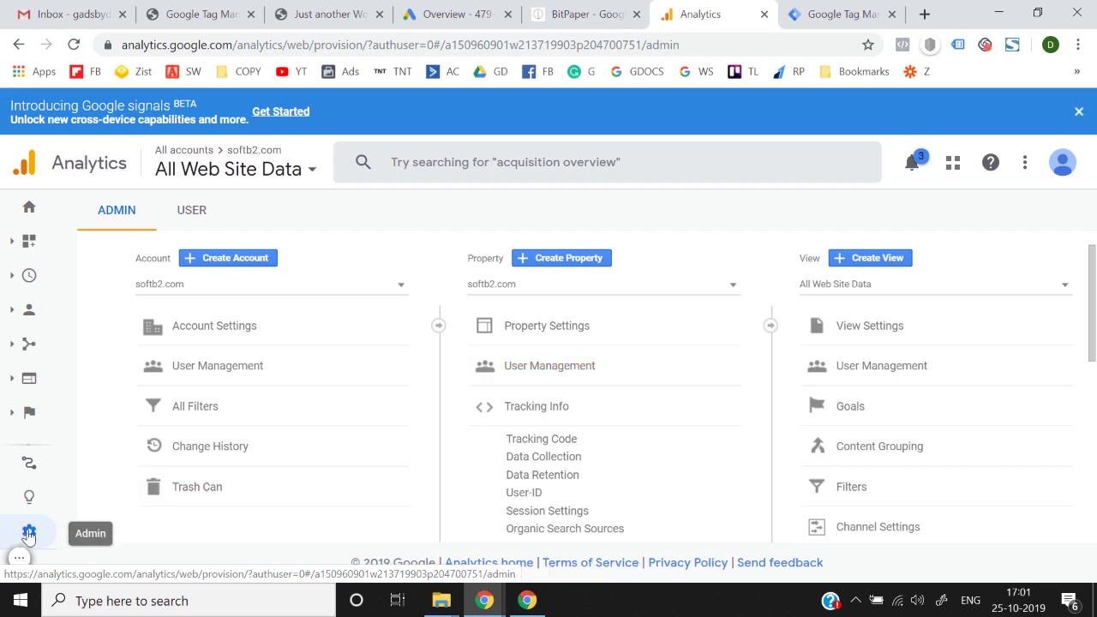
pyautogui.scroll(-1, 578, 410)
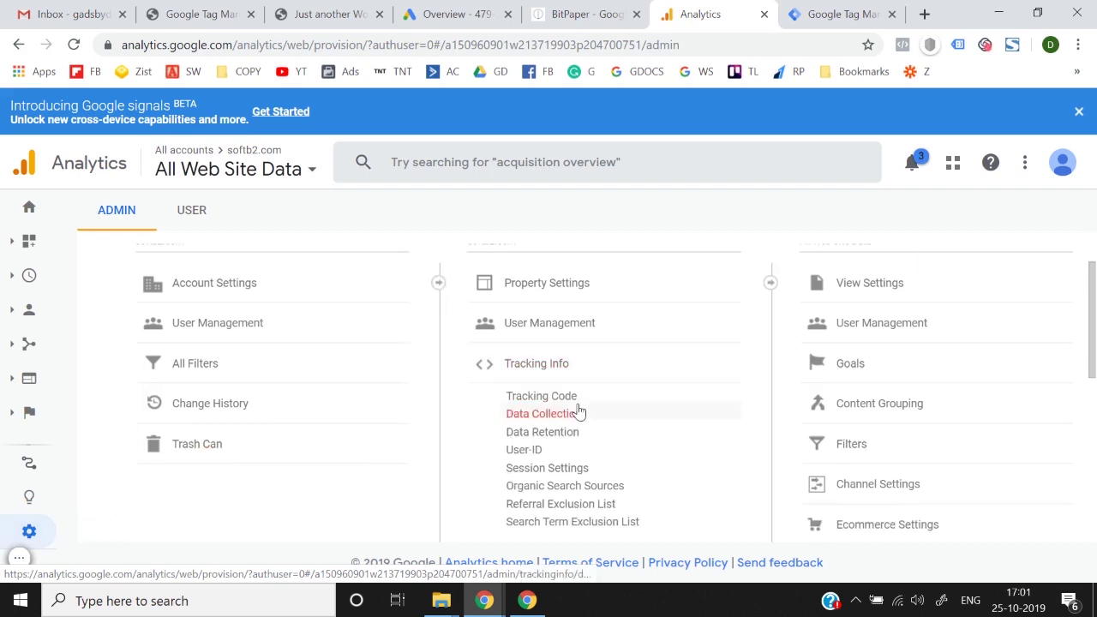
pyautogui.scroll(1, 854, 385)
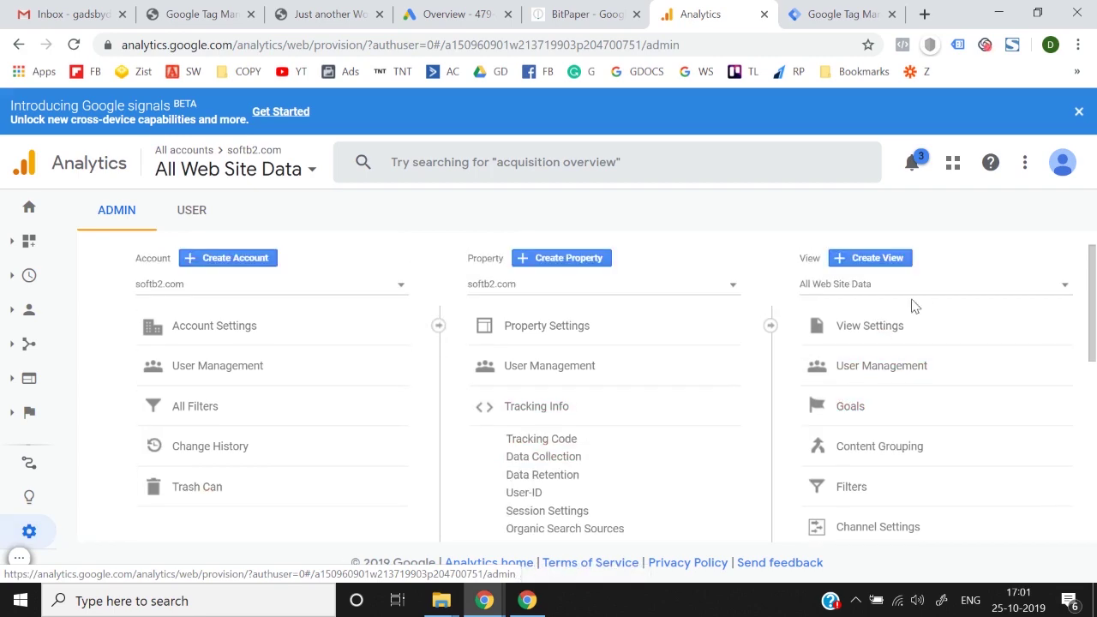
pyautogui.scroll(-2, 913, 306)
pyautogui.click(872, 332)
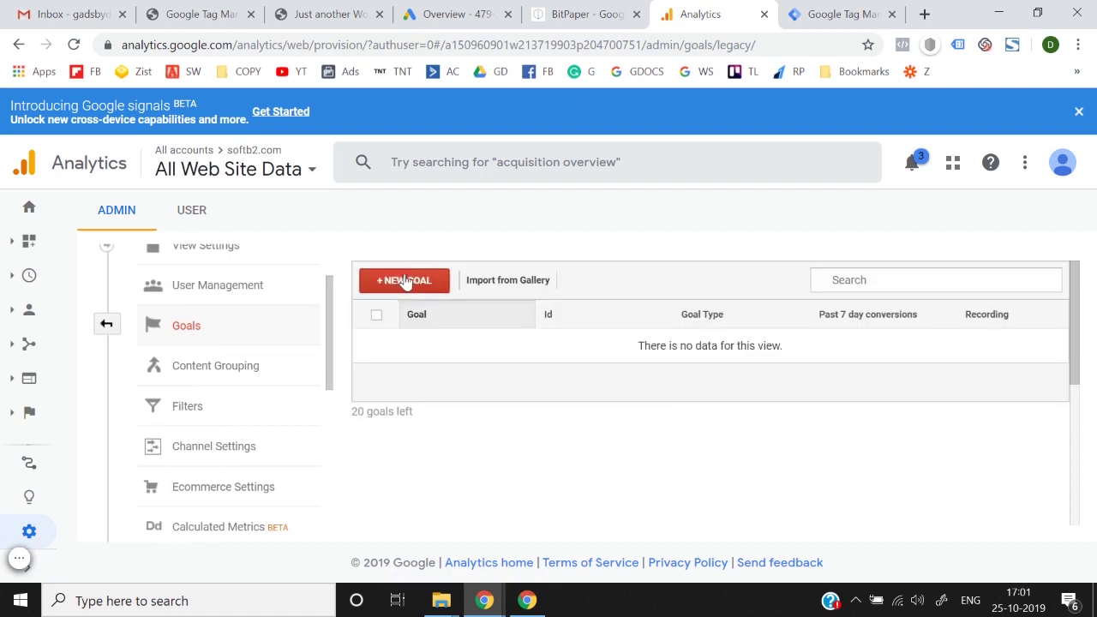
pyautogui.click(405, 281)
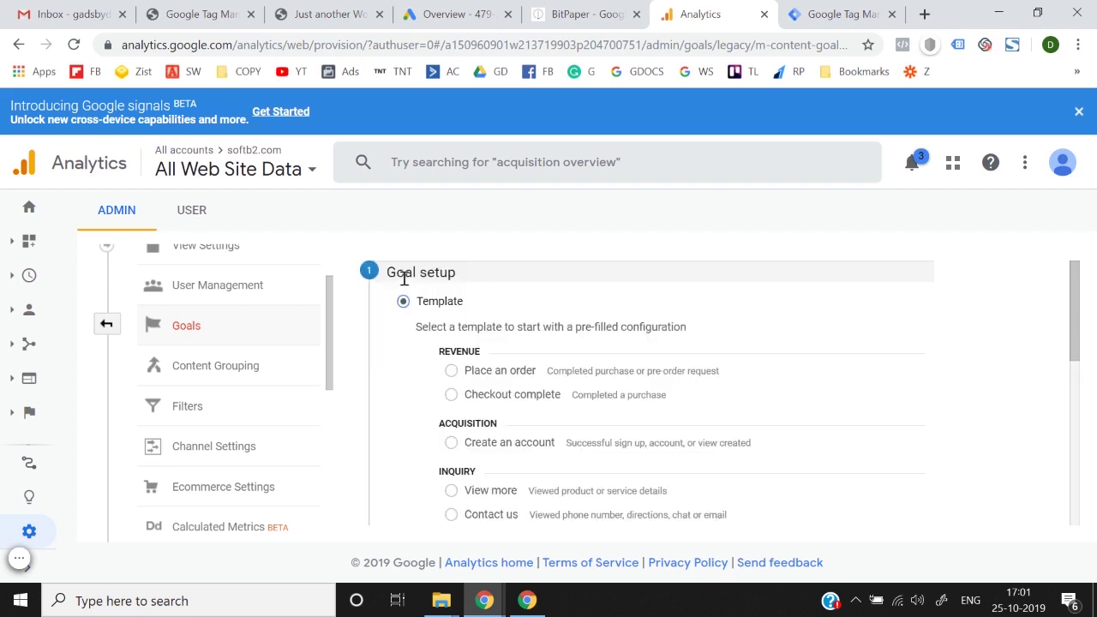
# Step: Look through the goal templates, choose the Custom goal setup instead and continue to the goal description
pyautogui.scroll(-6, 435, 291)
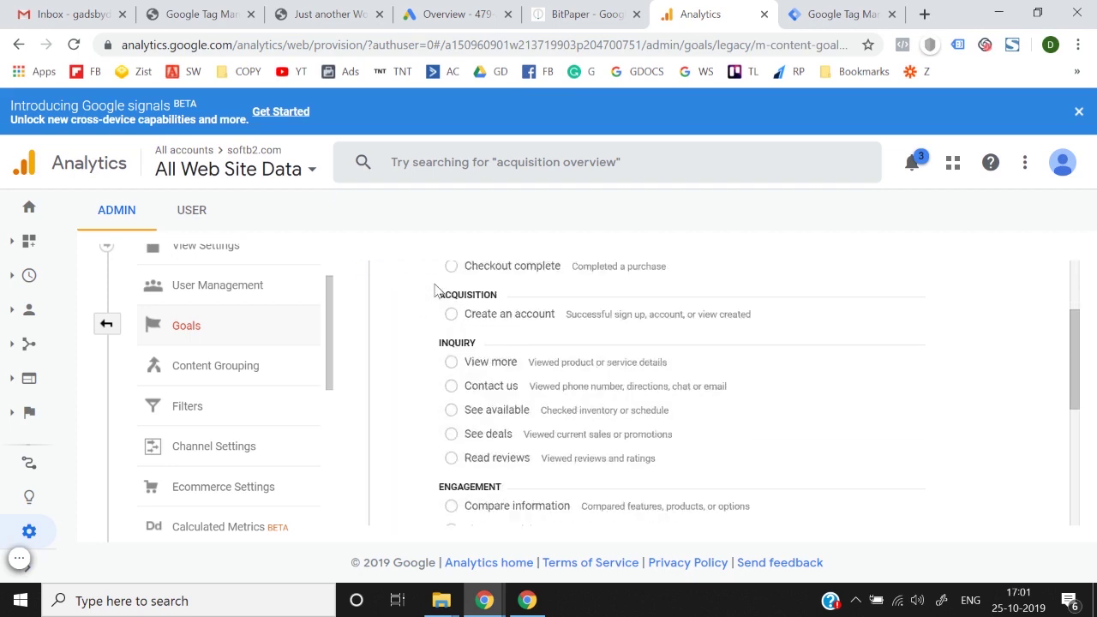
pyautogui.scroll(6, 437, 290)
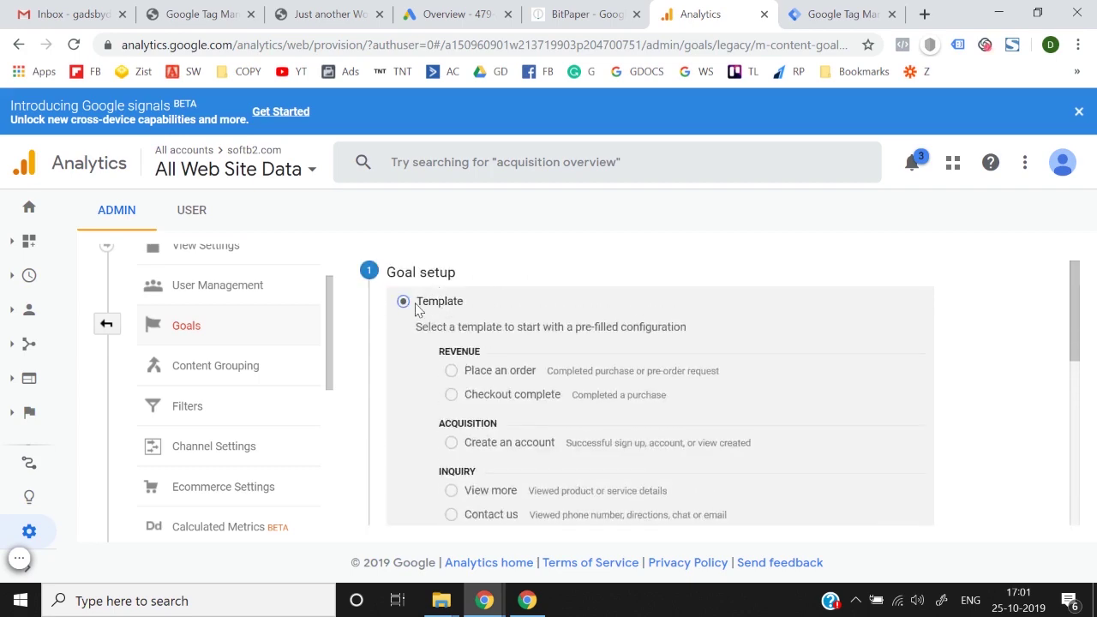
pyautogui.scroll(-6, 418, 309)
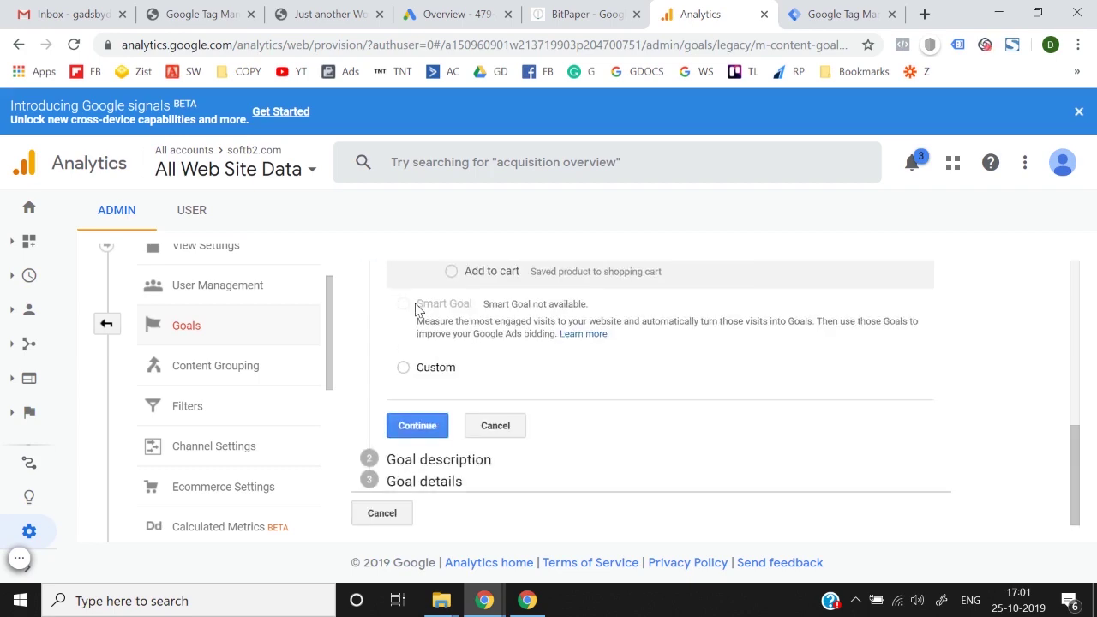
pyautogui.click(404, 369)
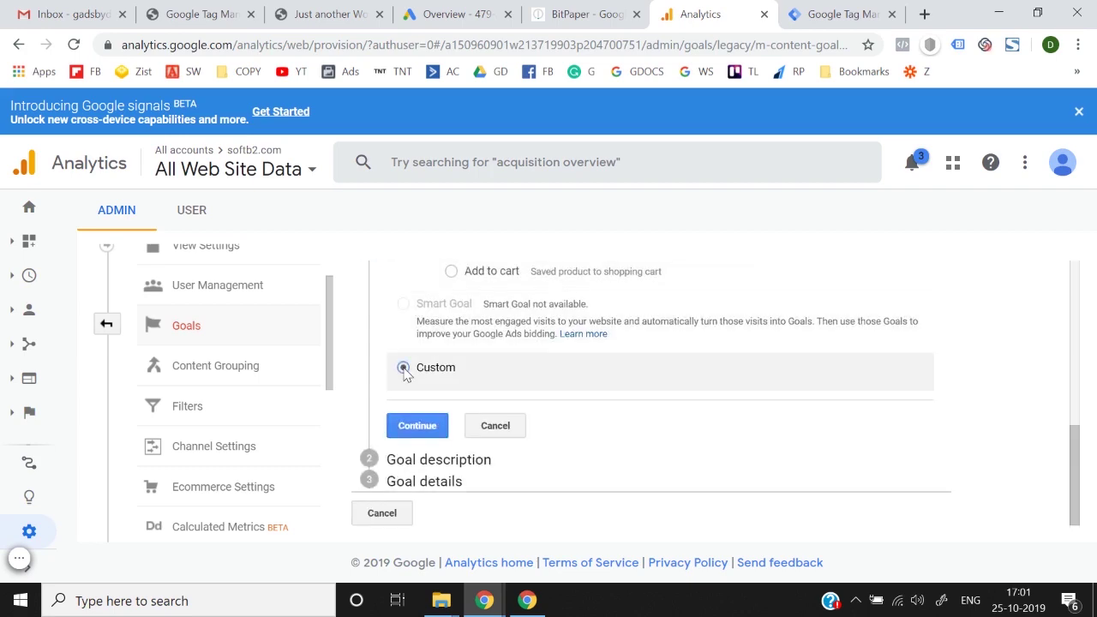
pyautogui.click(420, 425)
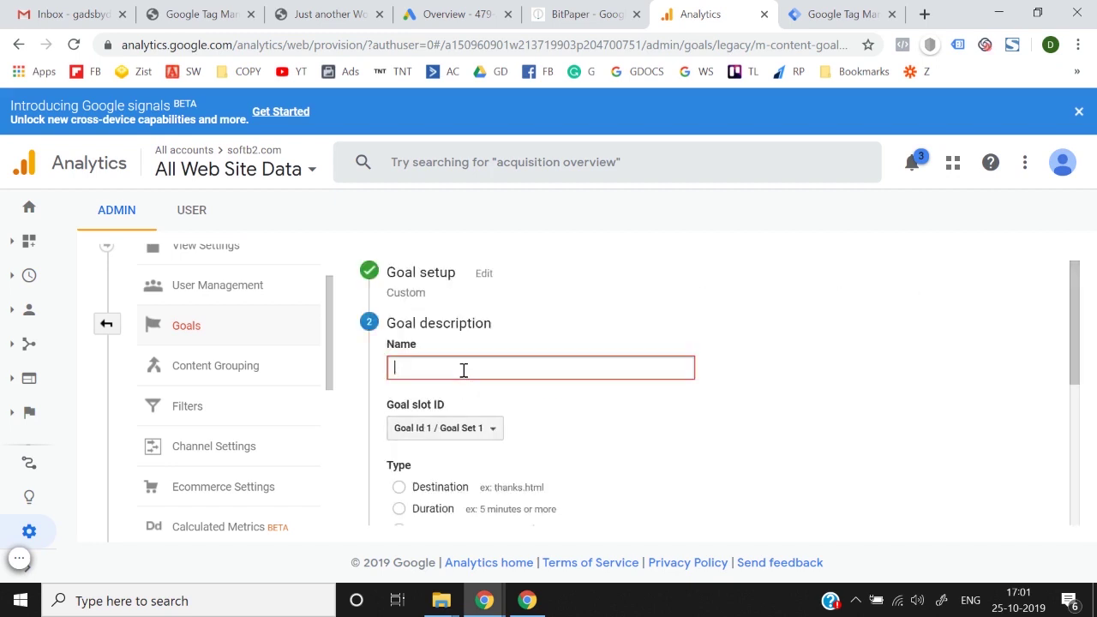
# Step: Name the new goal Softb2 Lead Gen
pyautogui.write('Aso')
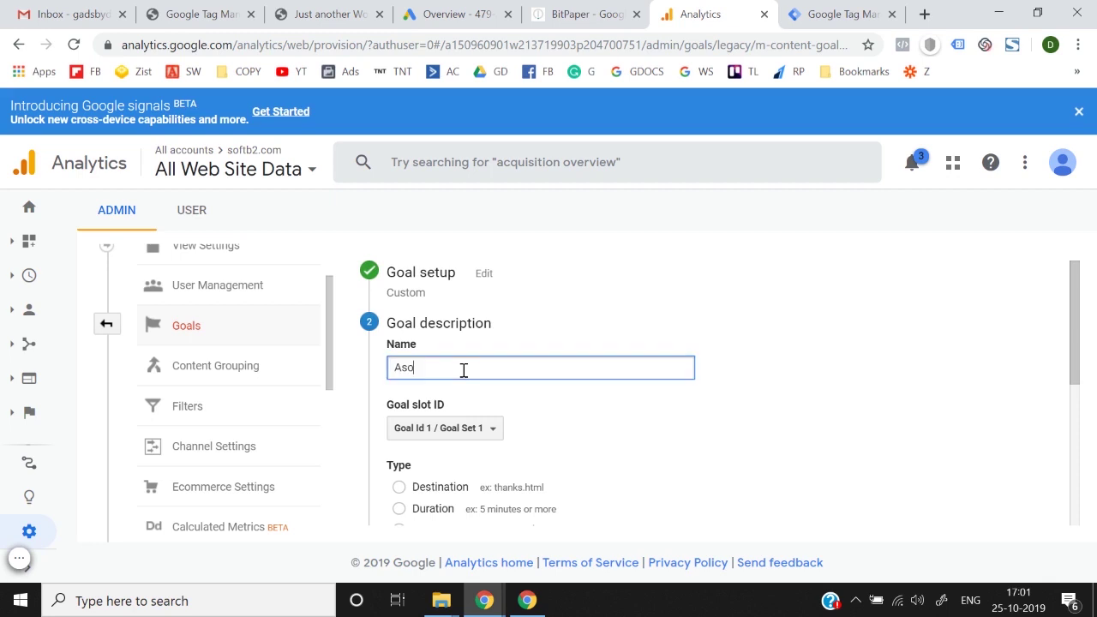
pyautogui.press('BackSpace')
pyautogui.press('BackSpace')
pyautogui.write('Softb2 Lead Gen')
pyautogui.scroll(-1, 553, 418)
pyautogui.scroll(1, 702, 353)
pyautogui.click(803, 346)
# Step: Set the goal type to Destination and continue to the goal details
pyautogui.scroll(-1, 804, 346)
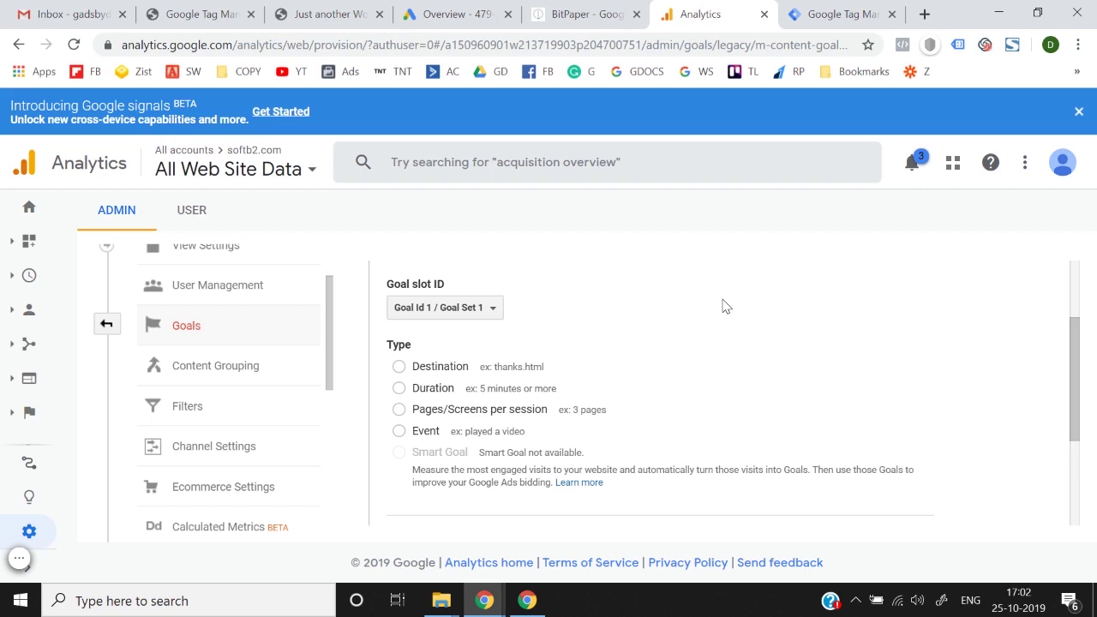
pyautogui.scroll(-1, 724, 307)
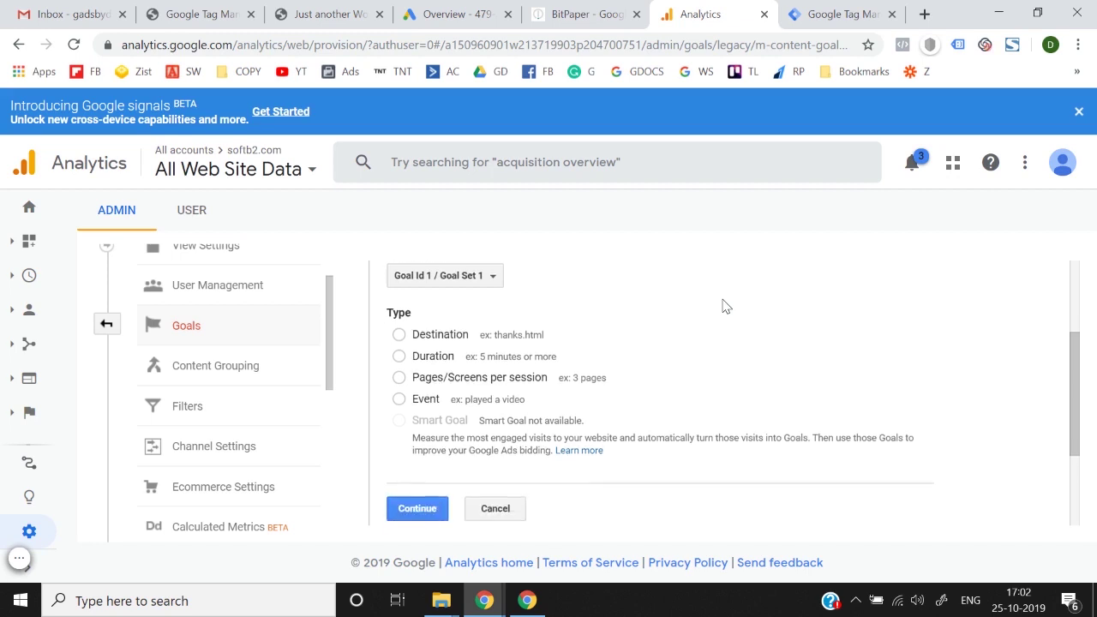
pyautogui.click(399, 334)
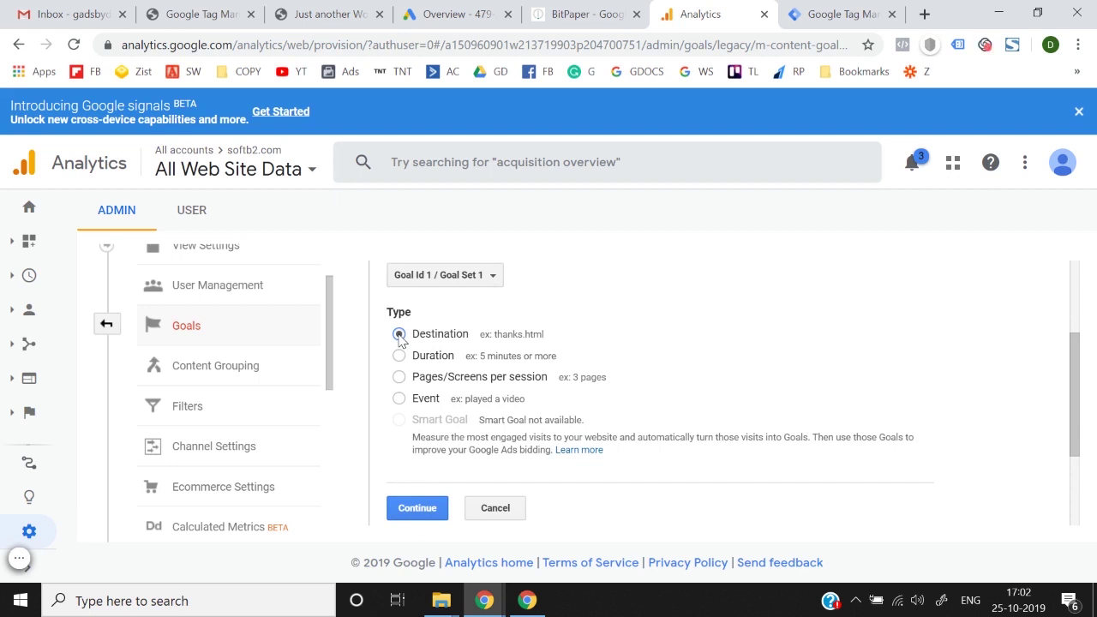
pyautogui.click(412, 508)
pyautogui.scroll(1, 585, 348)
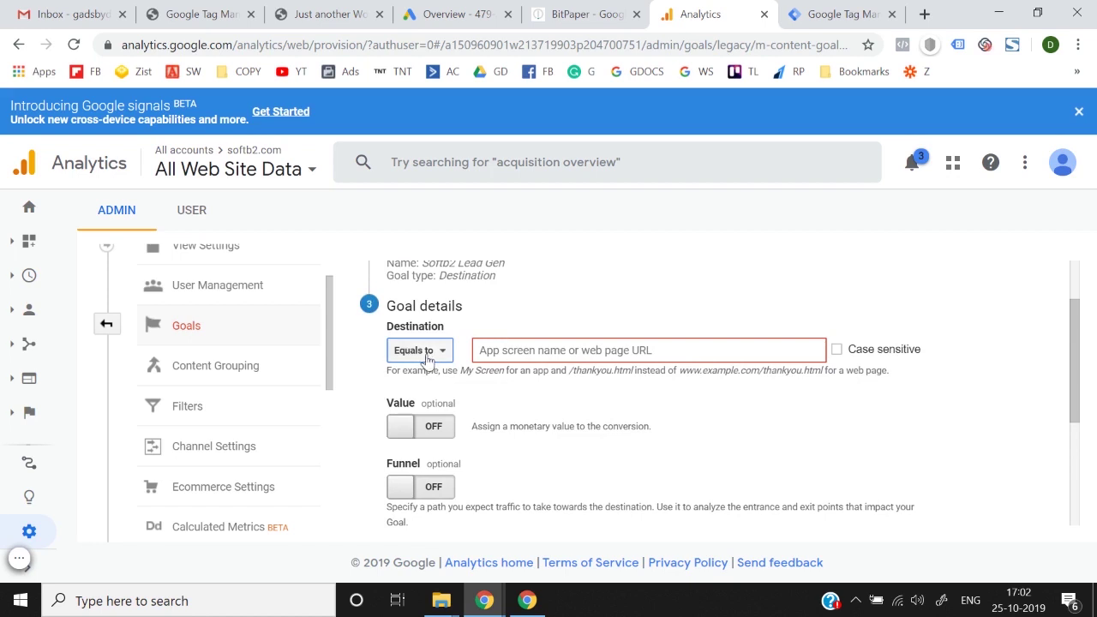
# Step: Switch to the softb2.com storefront, collapse the debug pane, then add Product 3 to the cart and view the cart
pyautogui.click(347, 8)
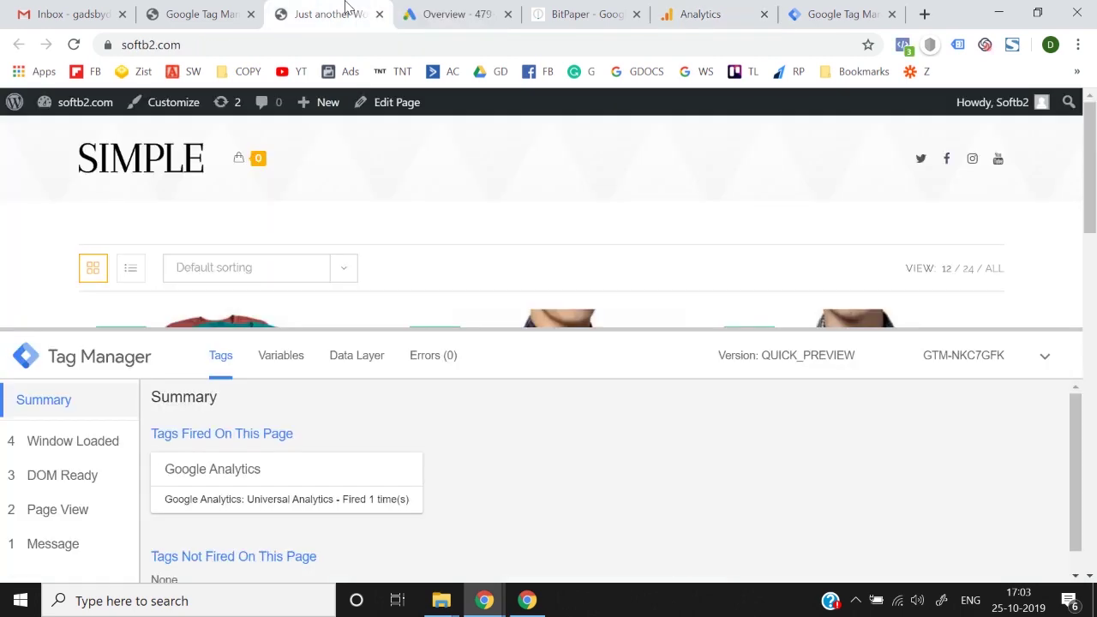
pyautogui.click(1041, 355)
pyautogui.scroll(-10, 482, 269)
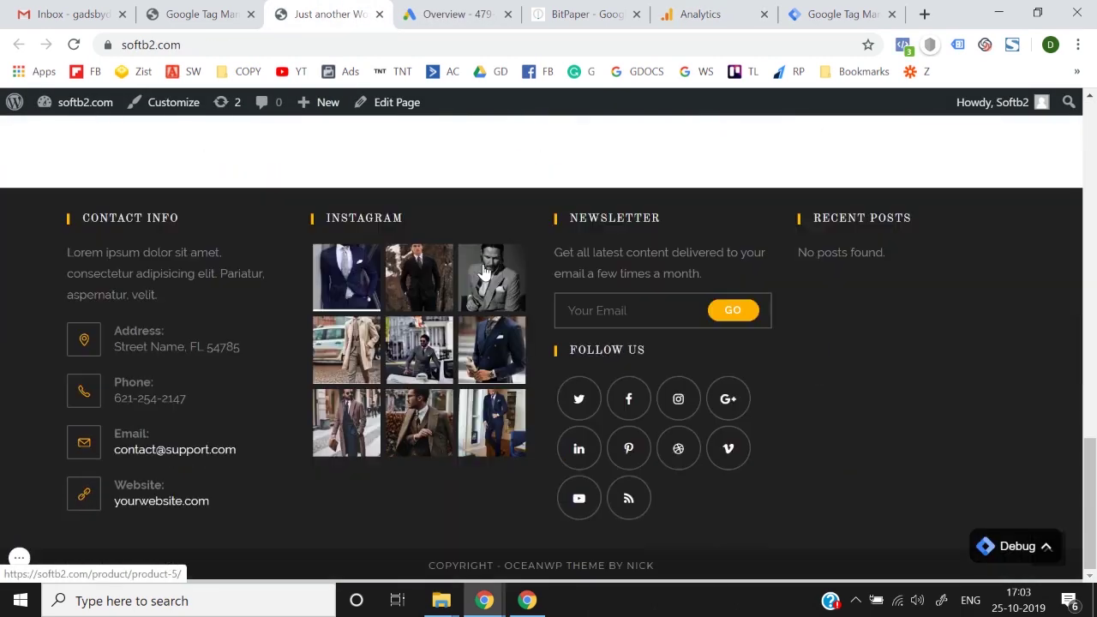
pyautogui.scroll(10, 154, 476)
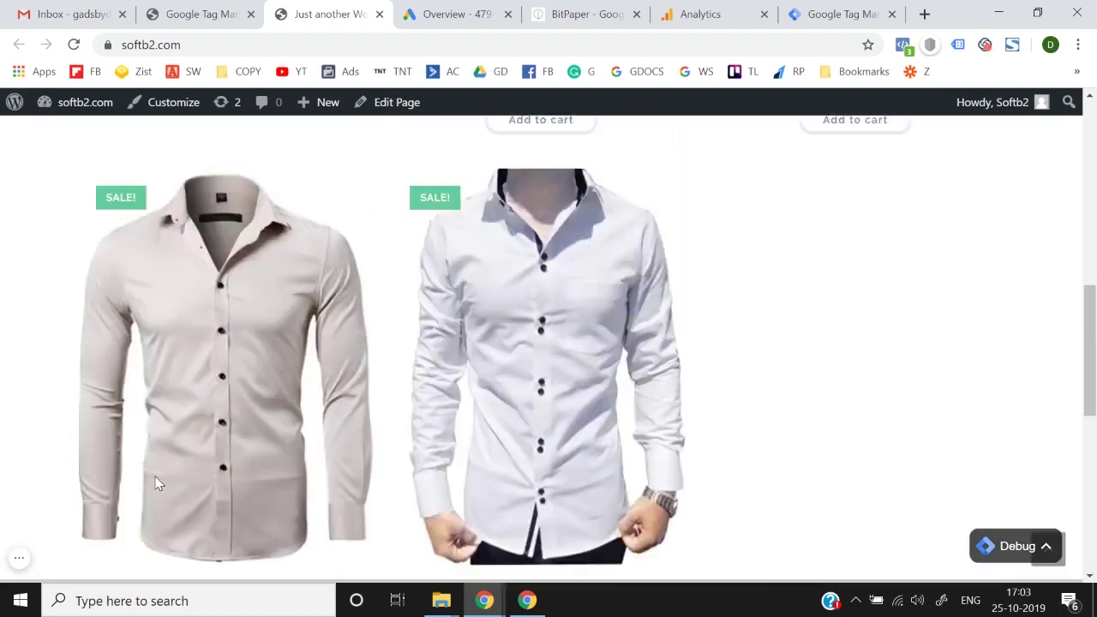
pyautogui.scroll(-2, 404, 343)
pyautogui.click(744, 285)
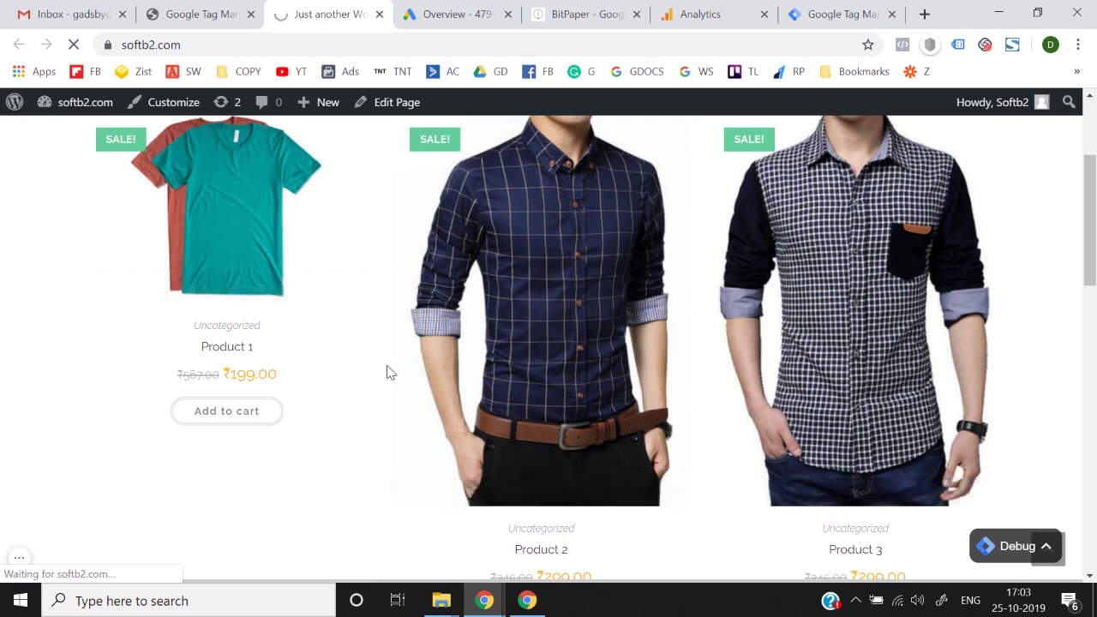
pyautogui.click(799, 313)
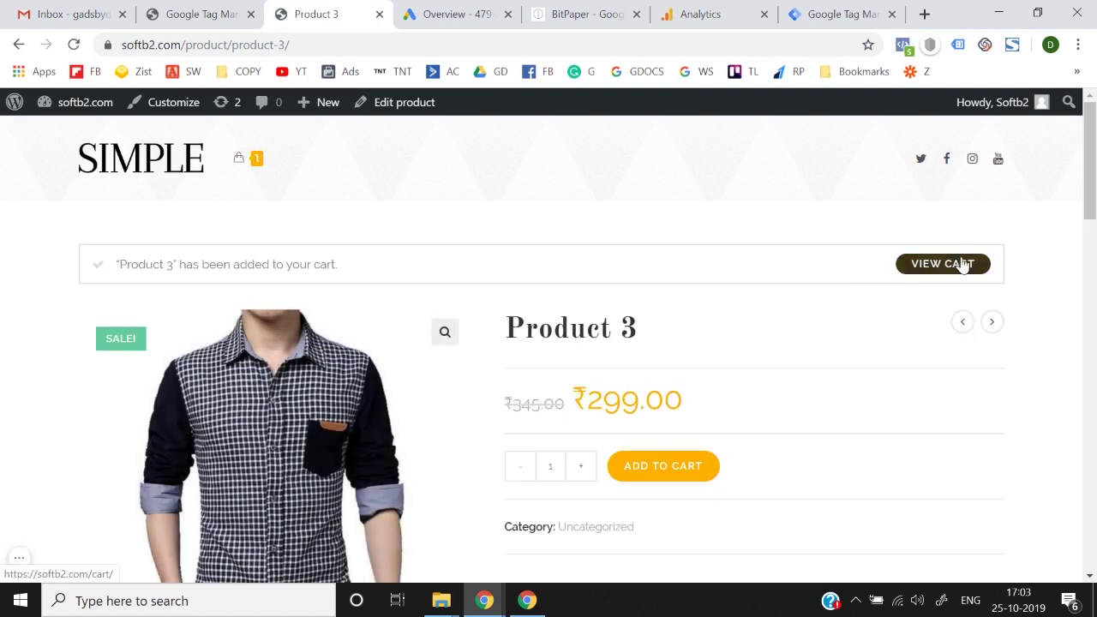
pyautogui.click(964, 261)
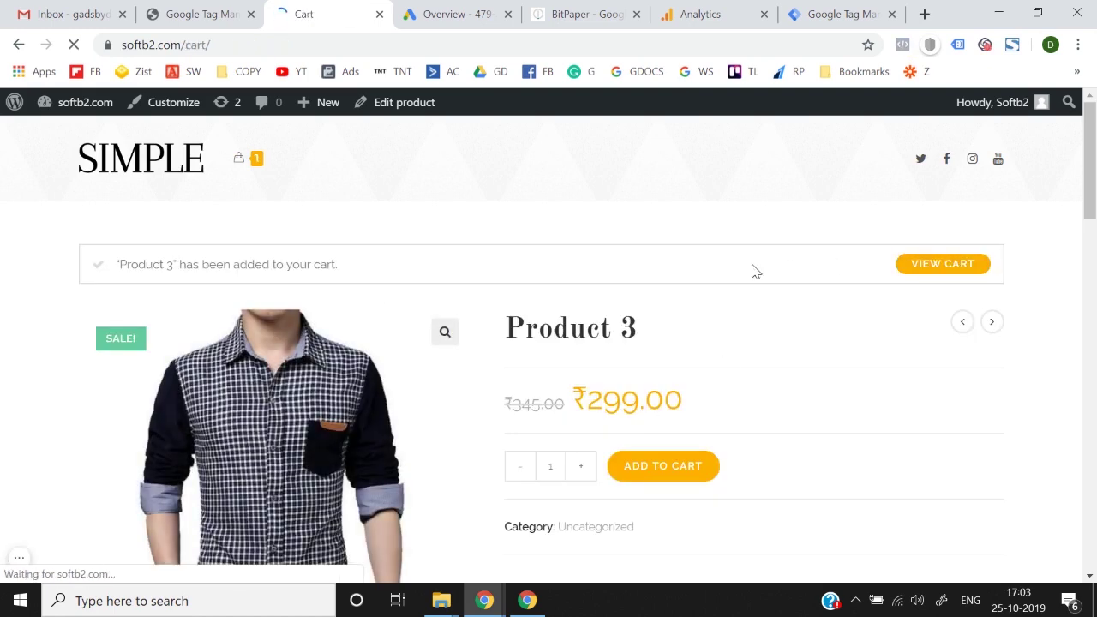
# Step: Highlight the path after the domain in the cart page's web address
pyautogui.click(183, 48)
pyautogui.click(183, 47)
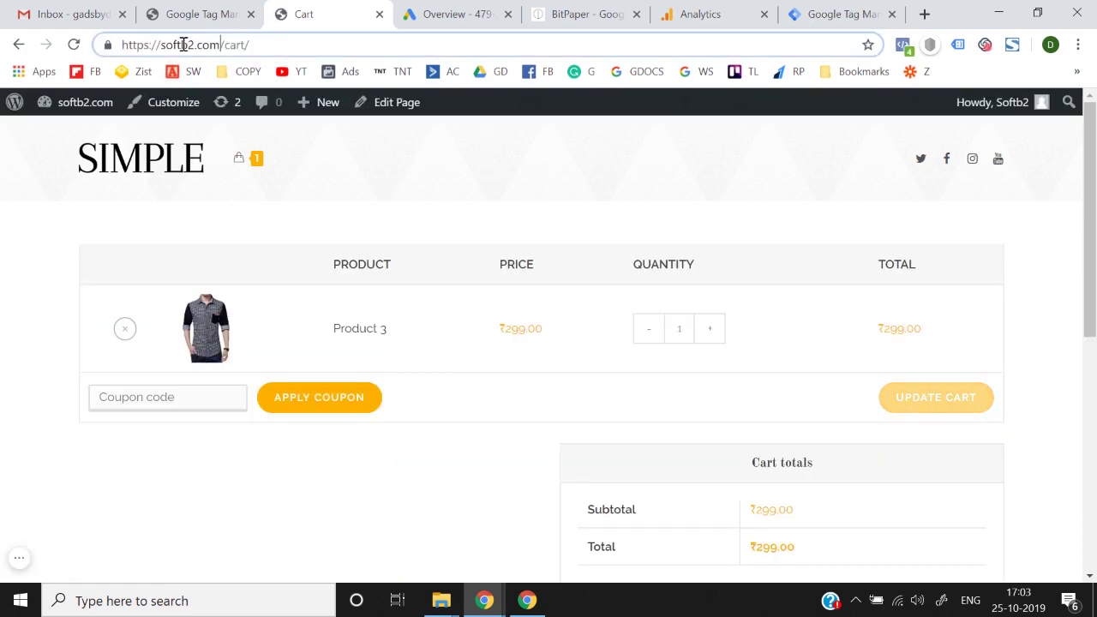
pyautogui.moveTo(223, 45); pyautogui.dragTo(275, 43)
pyautogui.click(274, 45)
# Step: Load the Analytics home page in the browser tab that holds Tag Manager
pyautogui.click(584, 14)
pyautogui.click(718, 12)
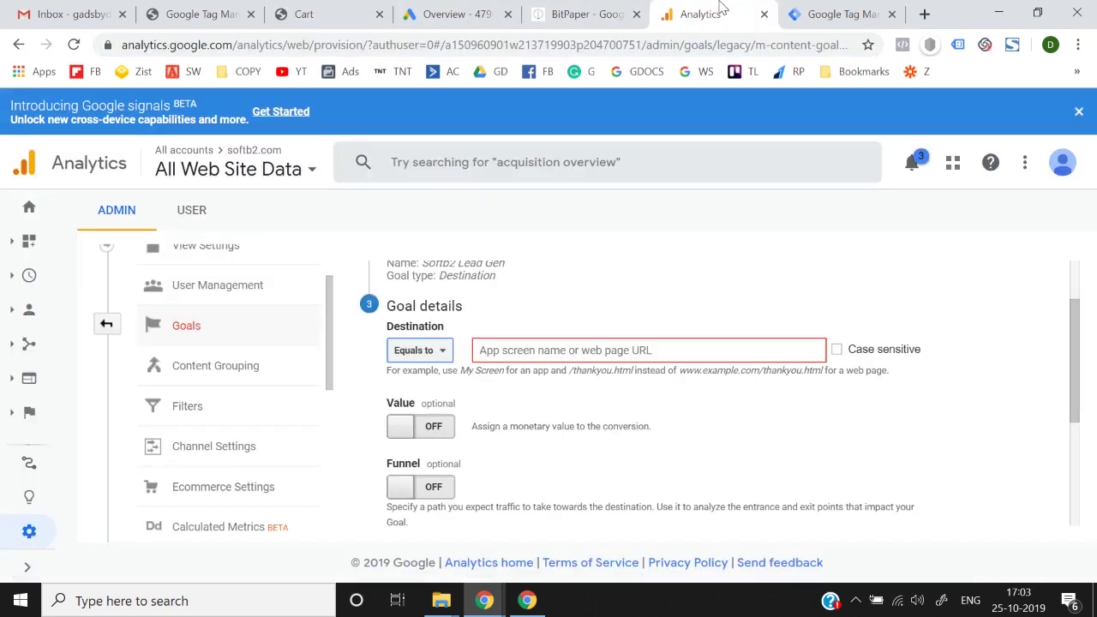
pyautogui.click(836, 13)
pyautogui.click(797, 44)
pyautogui.write('ana')
pyautogui.press('Return')
# Step: Return to the cart page and highlight the /cart/ part of its address again
pyautogui.click(303, 12)
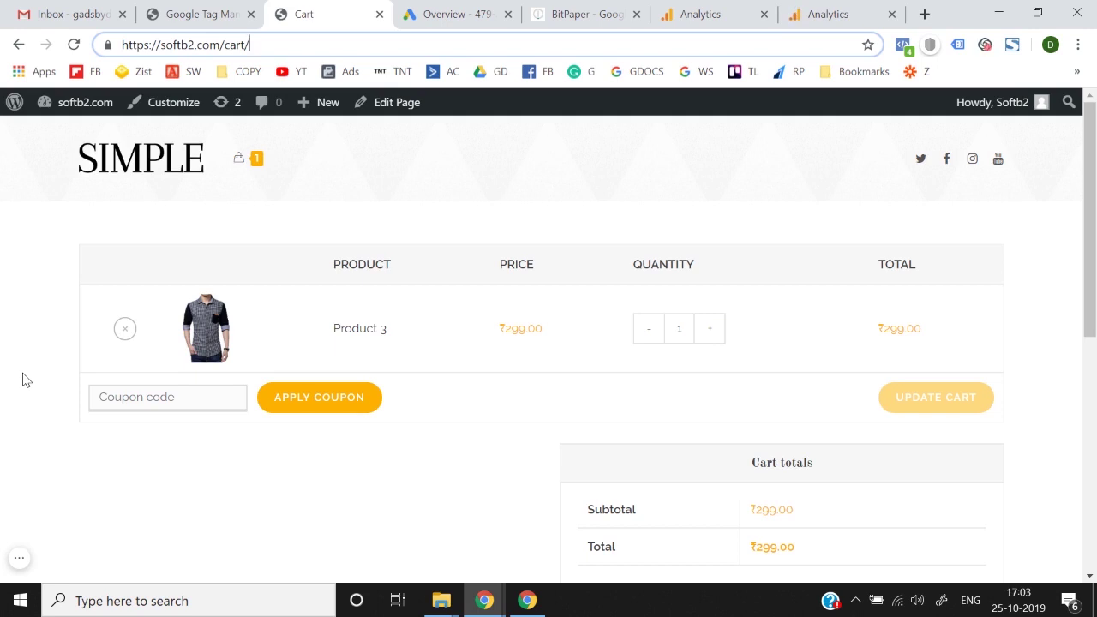
pyautogui.moveTo(226, 46); pyautogui.dragTo(250, 45)
pyautogui.click(4, 224)
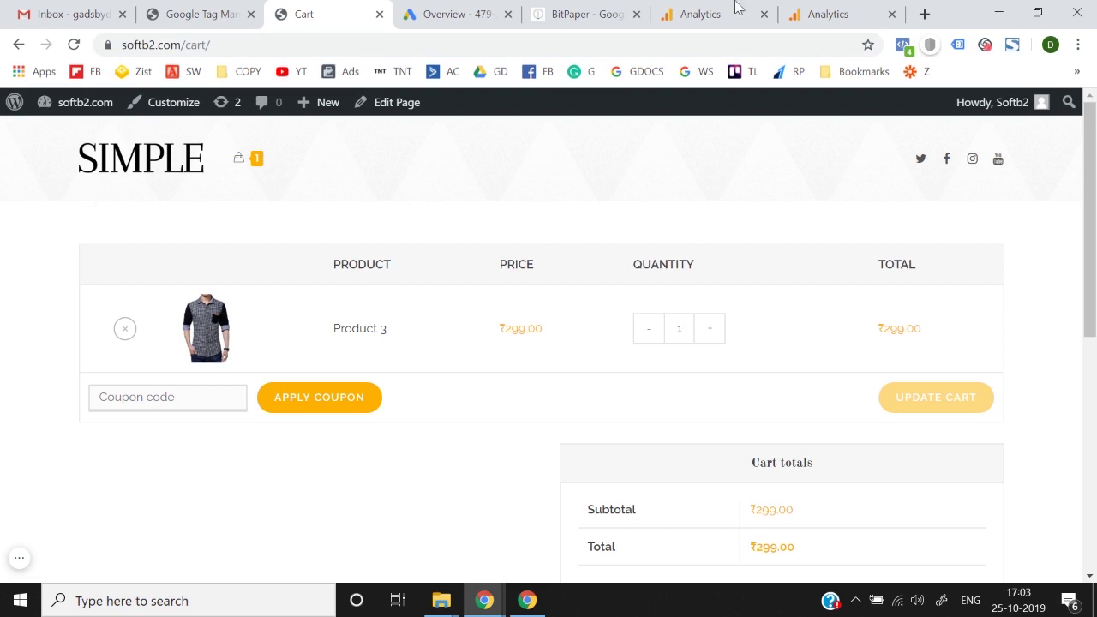
# Step: Switch to the Analytics home page and examine the path listed under Top Active Pages
pyautogui.click(774, 7)
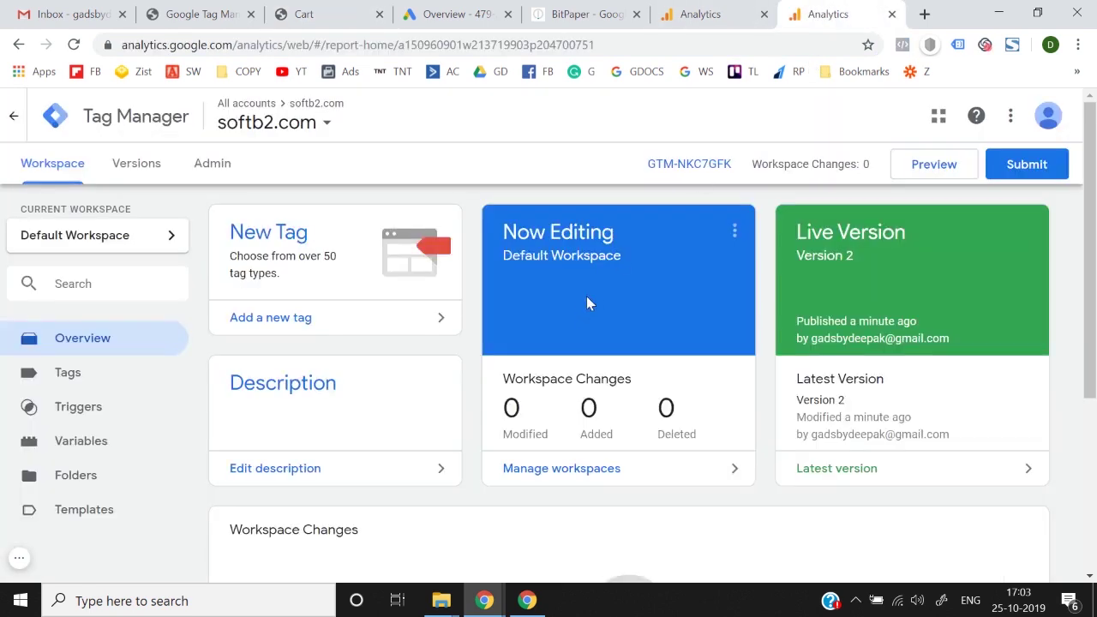
pyautogui.click(666, 44)
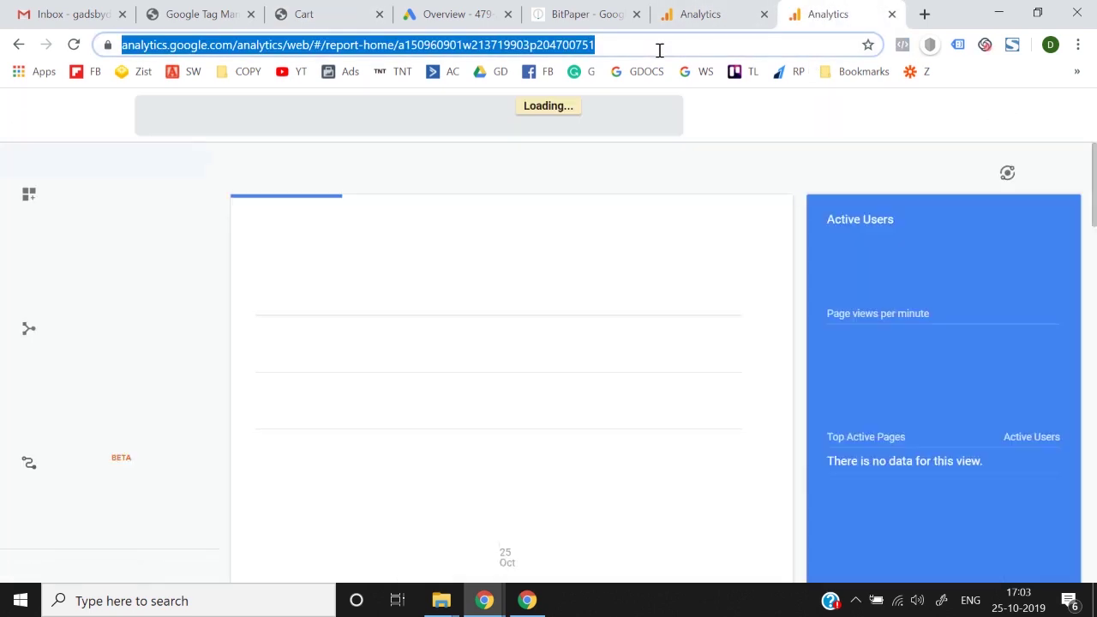
pyautogui.scroll(-2, 911, 358)
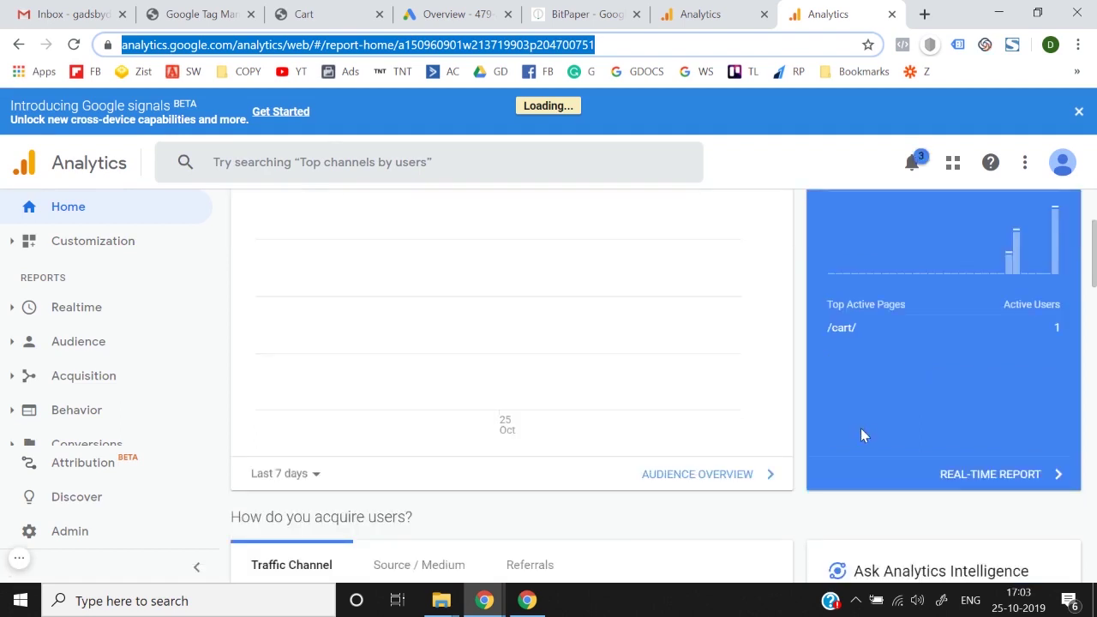
pyautogui.click(861, 330)
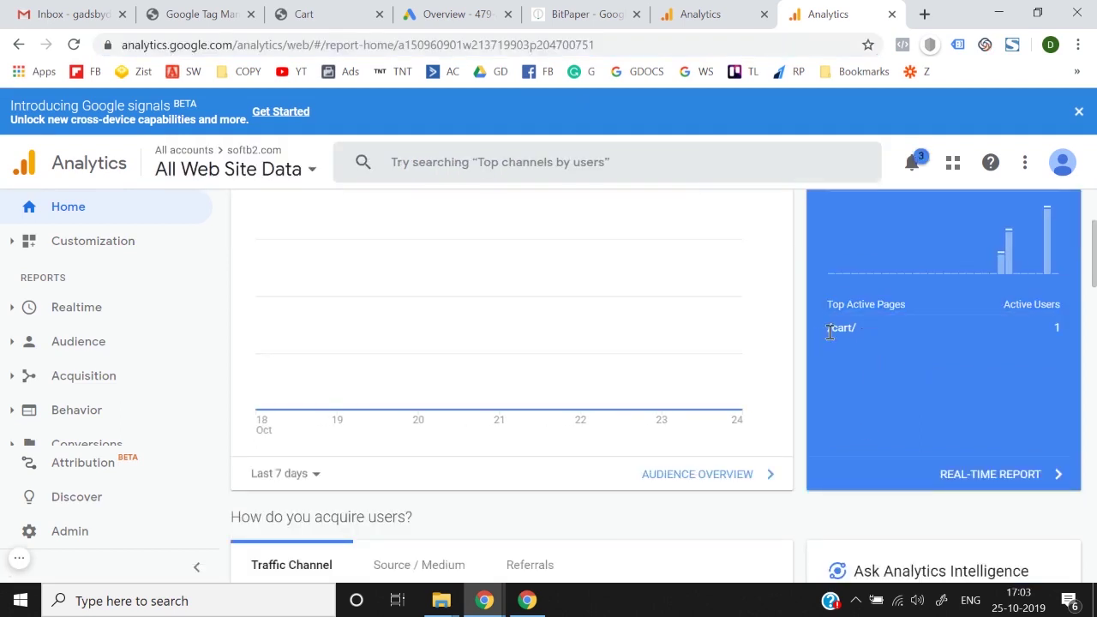
pyautogui.click(728, 14)
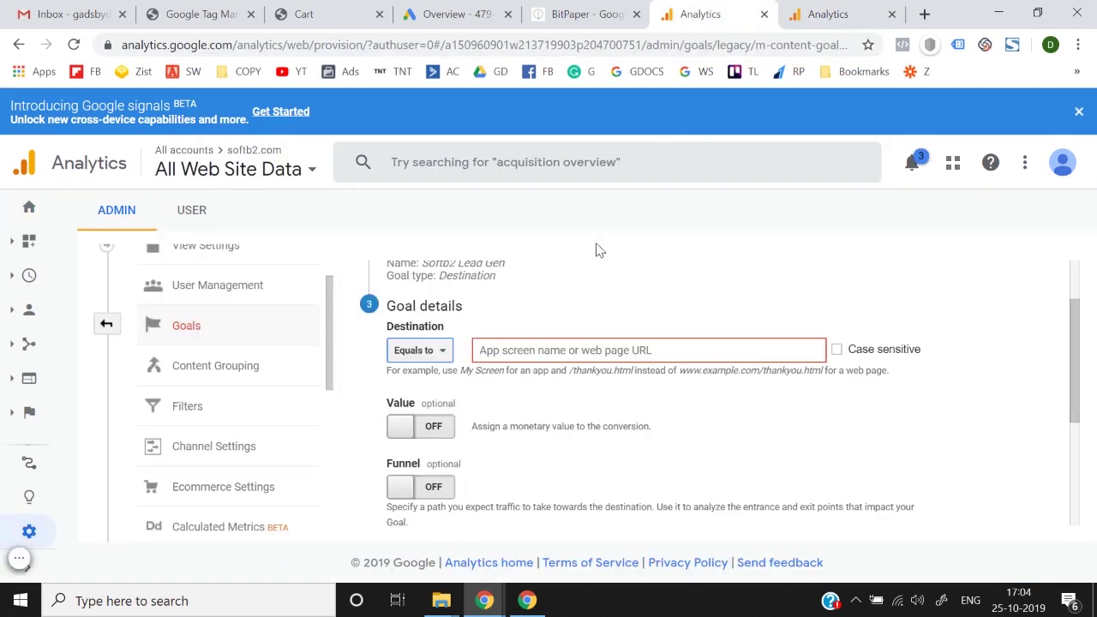
pyautogui.click(441, 352)
pyautogui.click(440, 383)
pyautogui.click(511, 351)
pyautogui.hotkey('ctrl', 'v')
pyautogui.hotkey('ctrl', 'a')
pyautogui.press('BackSpace')
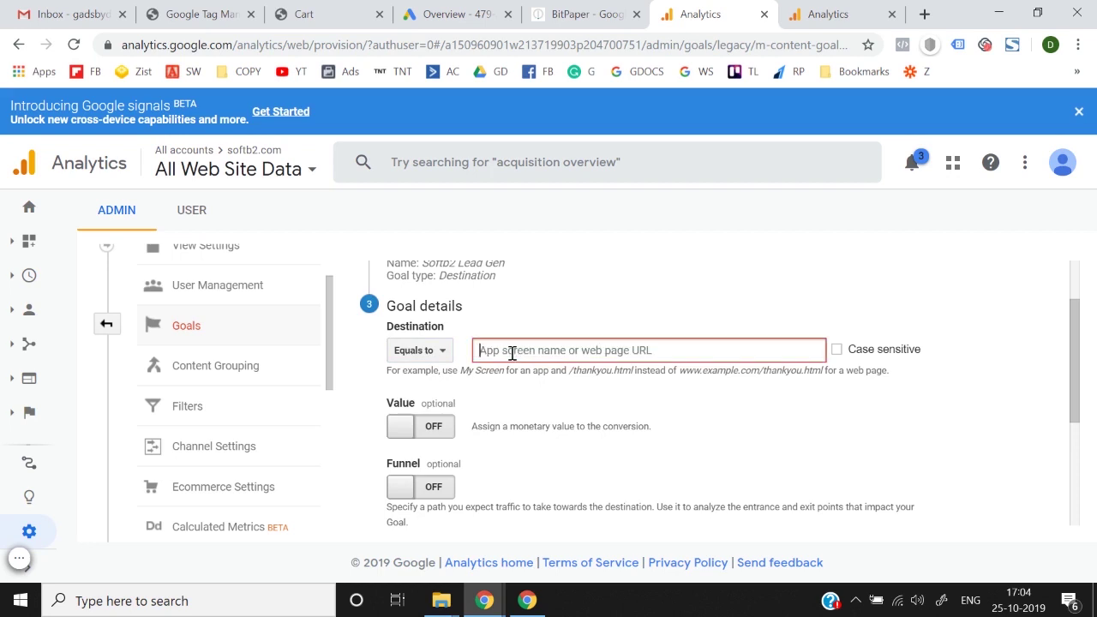
# Step: Copy the /cart/ path from Top Active Pages on the Analytics home page and enter it as the goal's destination
pyautogui.click(843, 12)
pyautogui.moveTo(864, 331); pyautogui.dragTo(832, 331)
pyautogui.tripleClick(832, 331)
pyautogui.hotkey('ctrl', 'c')
pyautogui.click(732, 10)
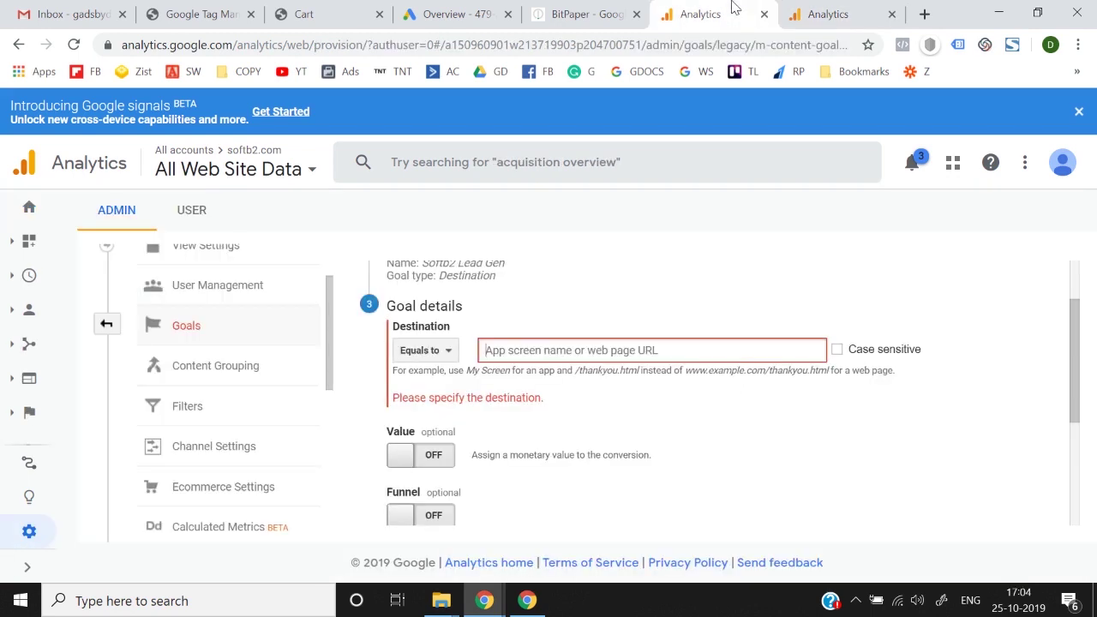
pyautogui.click(618, 351)
pyautogui.hotkey('ctrl', 'v')
pyautogui.click(797, 445)
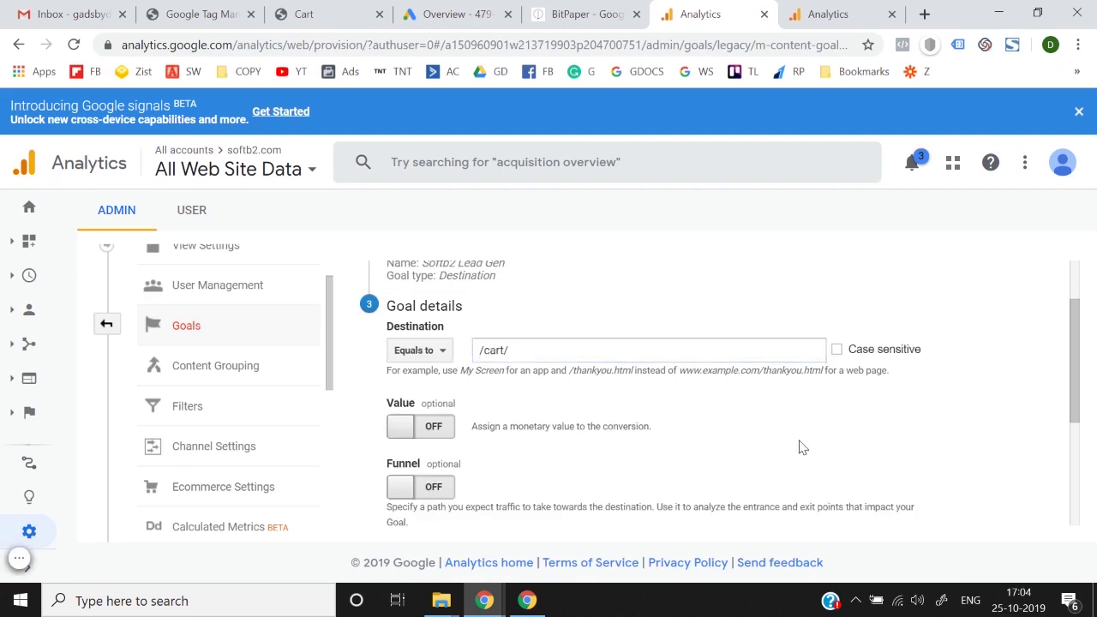
# Step: Save the Softb2 Lead Gen goal
pyautogui.scroll(-1, 797, 446)
pyautogui.scroll(-1, 548, 363)
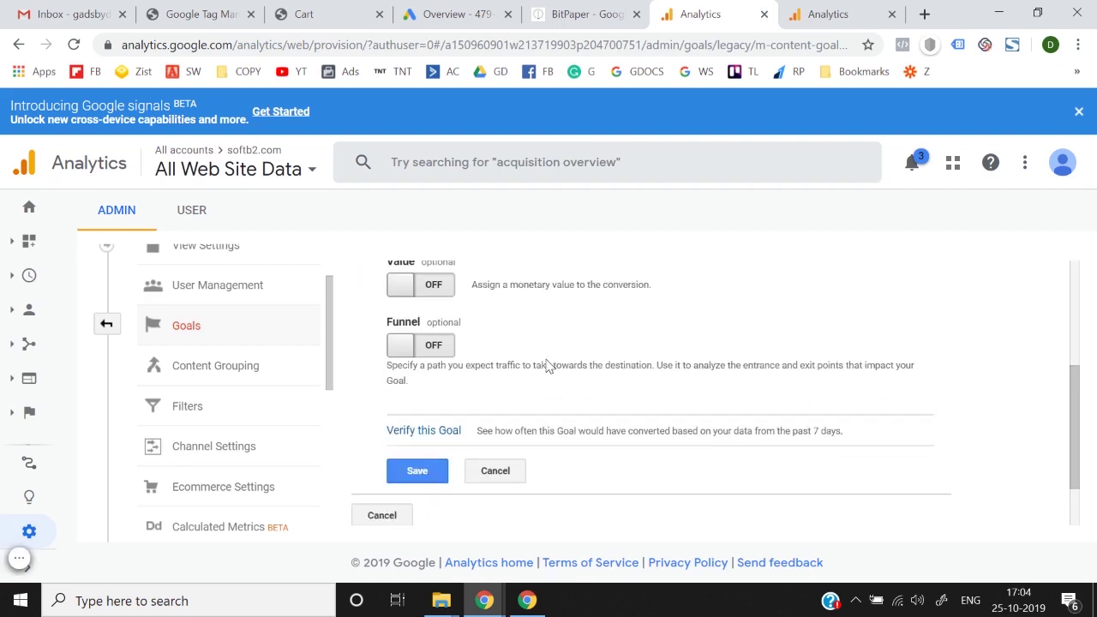
pyautogui.click(431, 445)
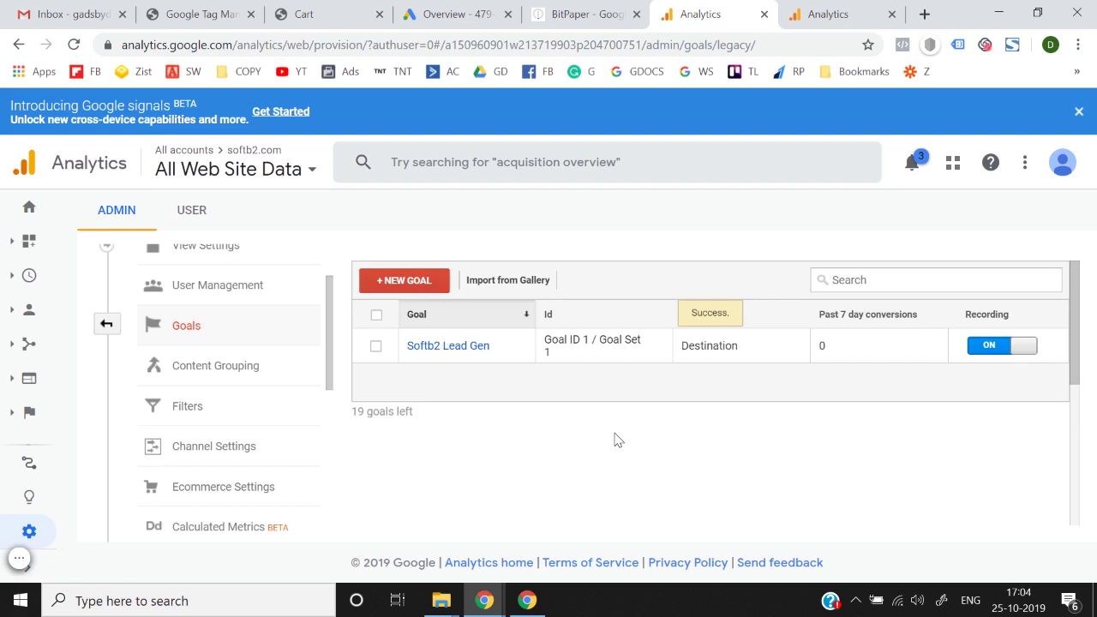
# Step: Review the cart page and the Top Active Pages on the Analytics home page against the Softb2 Lead Gen goal in the goals list
pyautogui.click(325, 10)
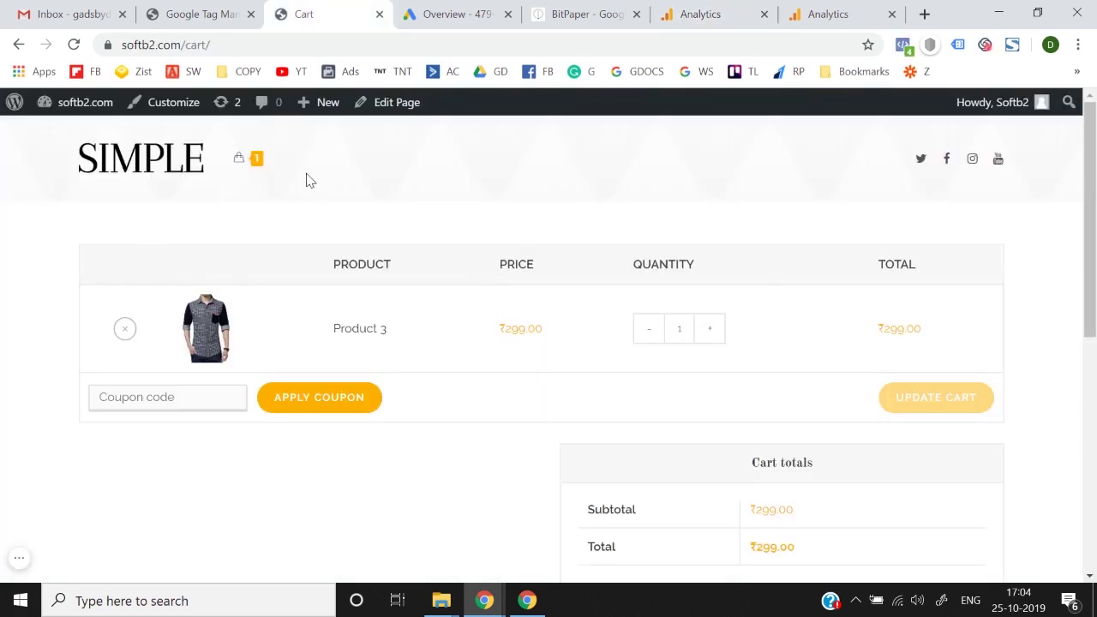
pyautogui.click(861, 12)
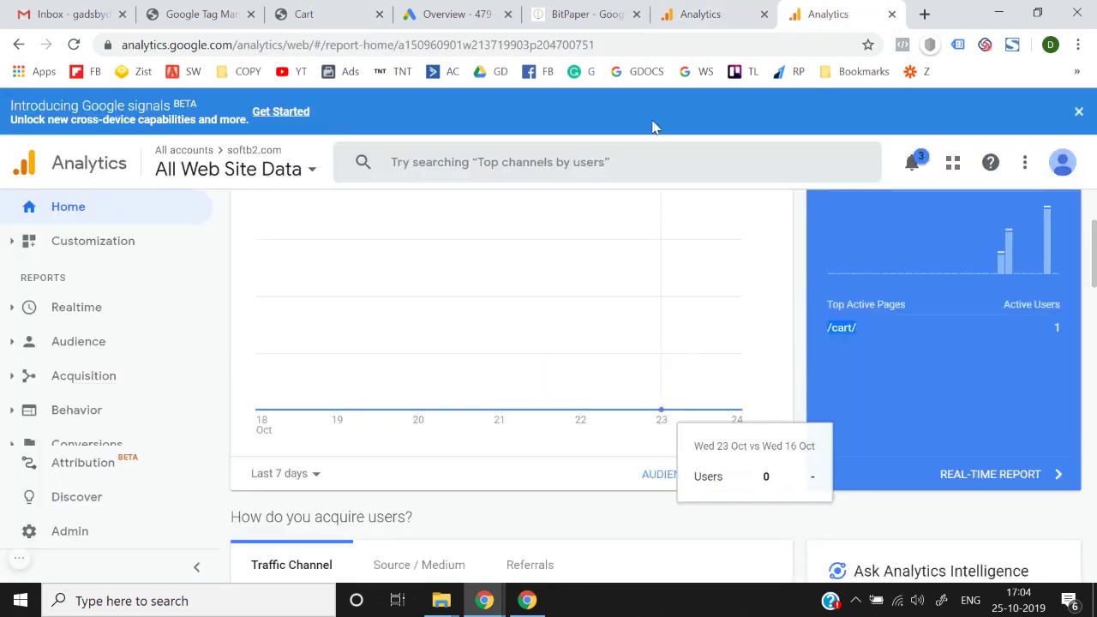
pyautogui.click(703, 12)
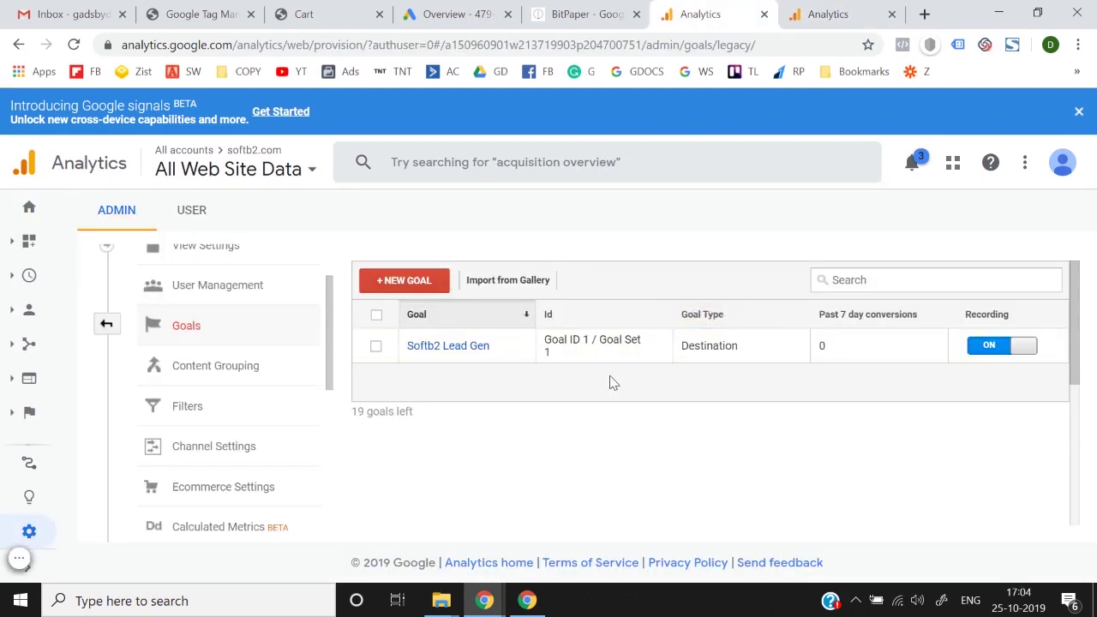
pyautogui.click(317, 12)
pyautogui.click(797, 9)
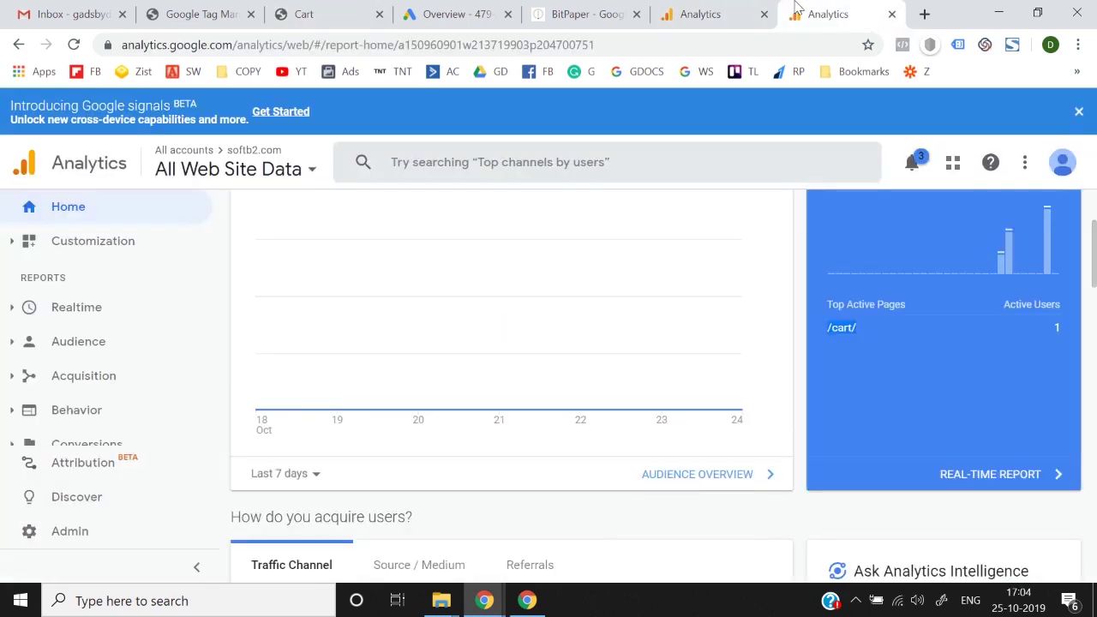
pyautogui.click(716, 12)
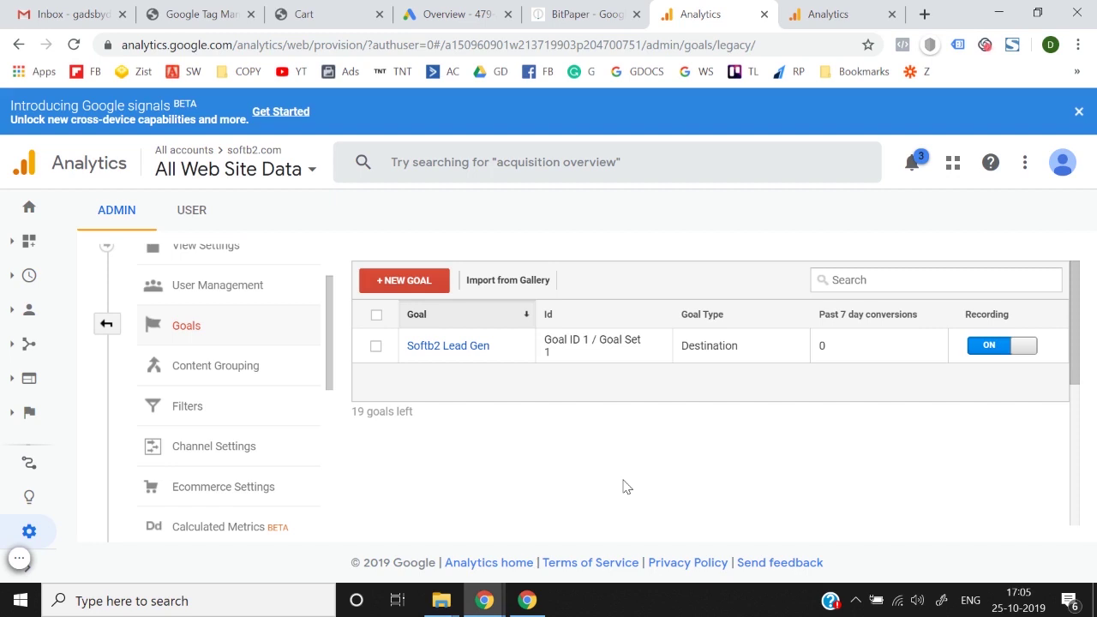
# Step: Switch to Google Ads and start a new conversion action from its conversion tracking page
pyautogui.click(457, 8)
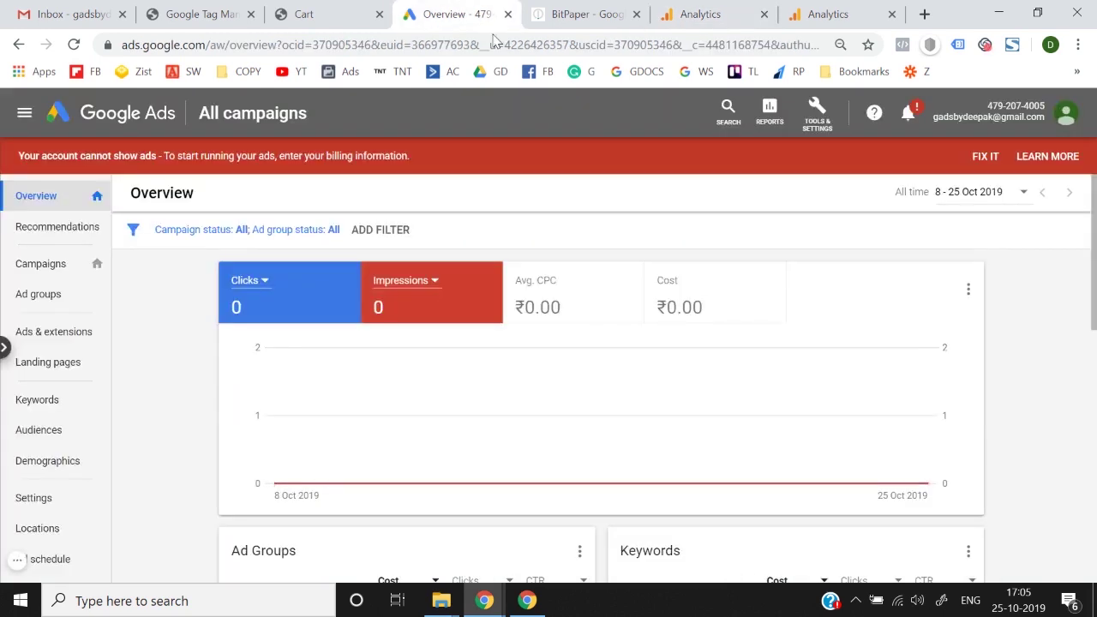
pyautogui.click(816, 127)
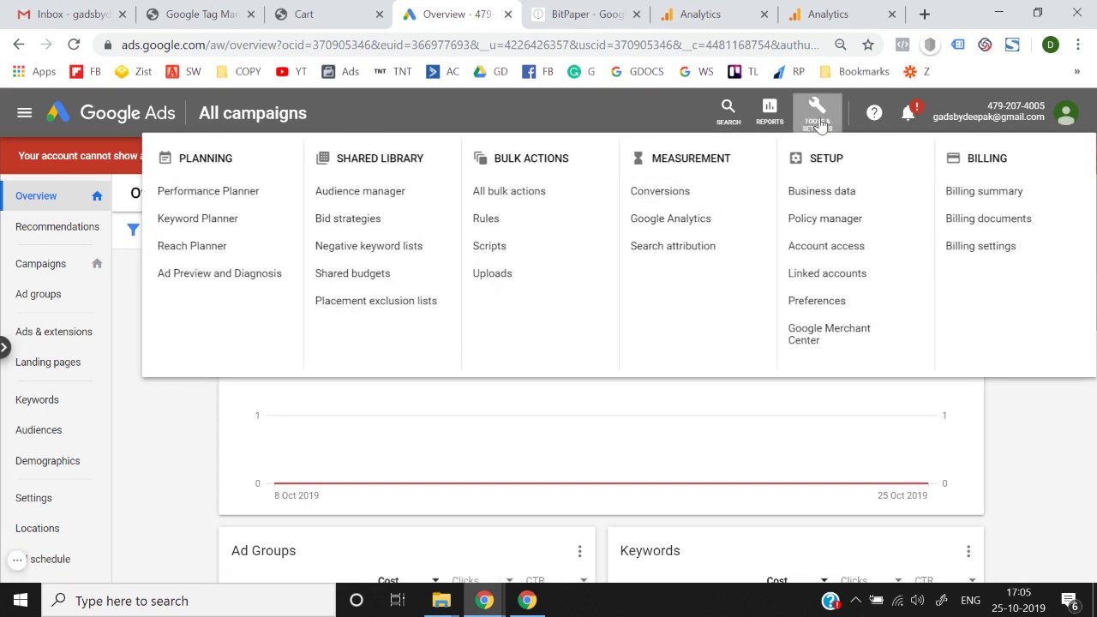
pyautogui.click(698, 193)
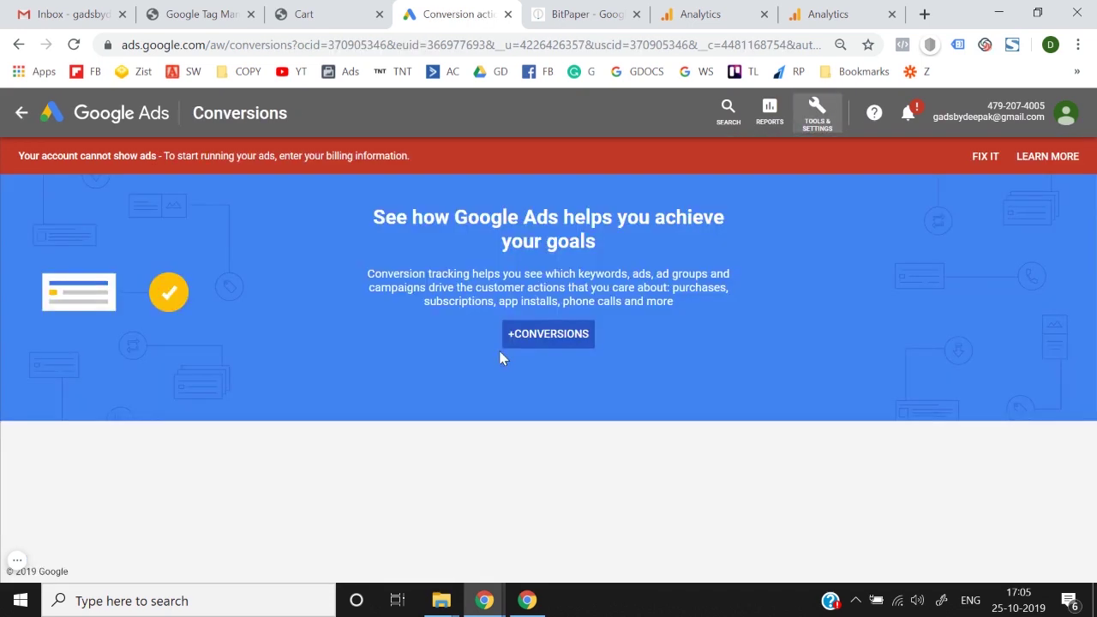
pyautogui.click(565, 347)
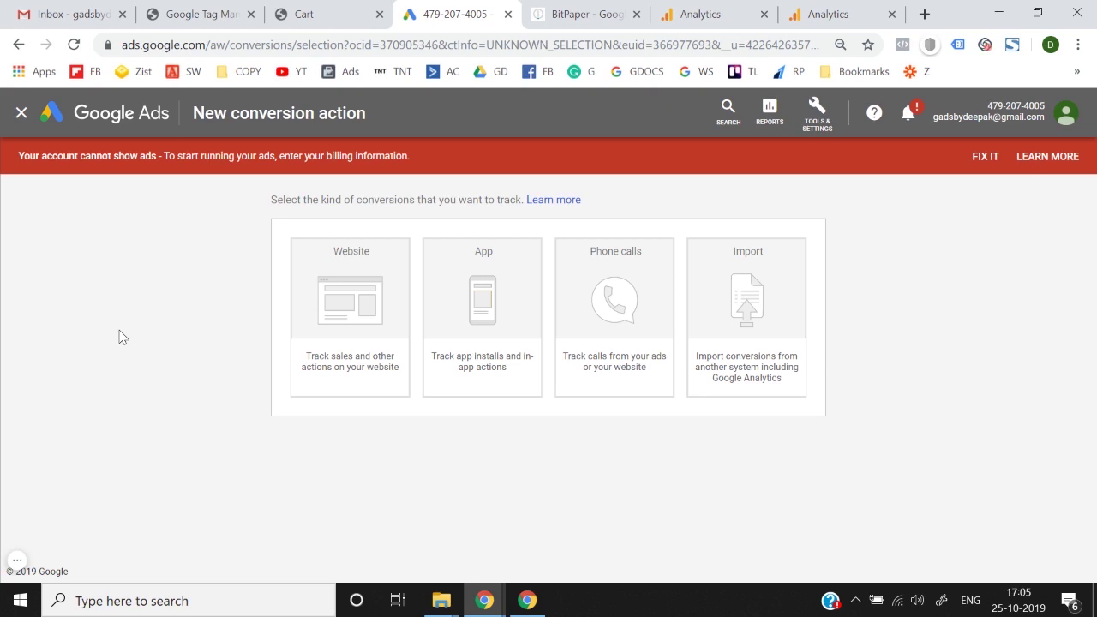
# Step: Check the Analytics goals list, then set the new Google Ads conversion action to import from Google Analytics
pyautogui.click(706, 13)
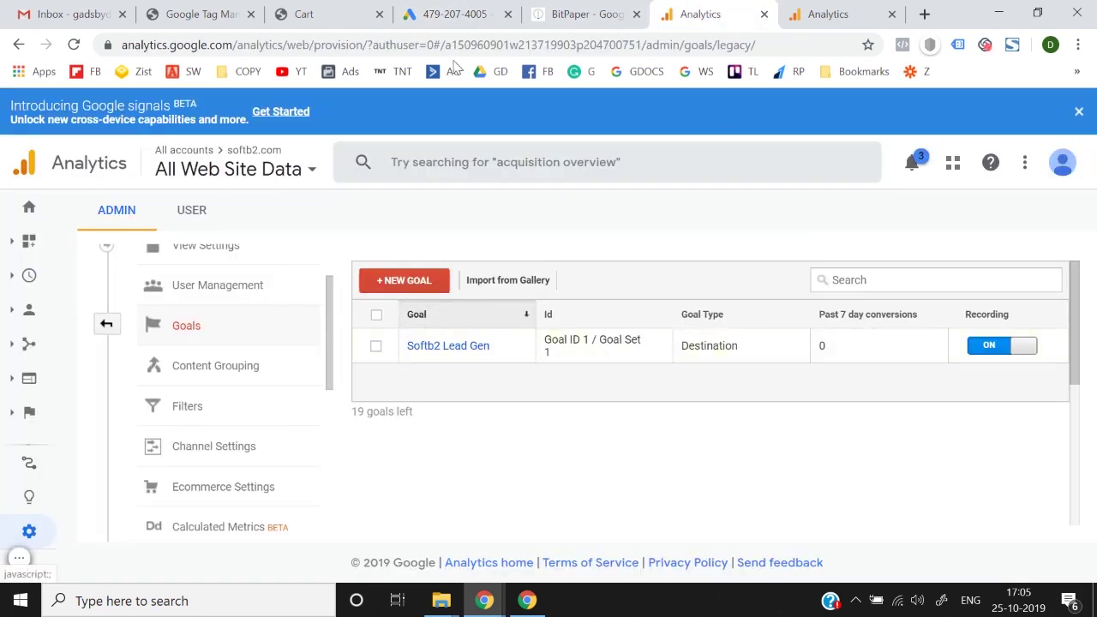
pyautogui.click(463, 10)
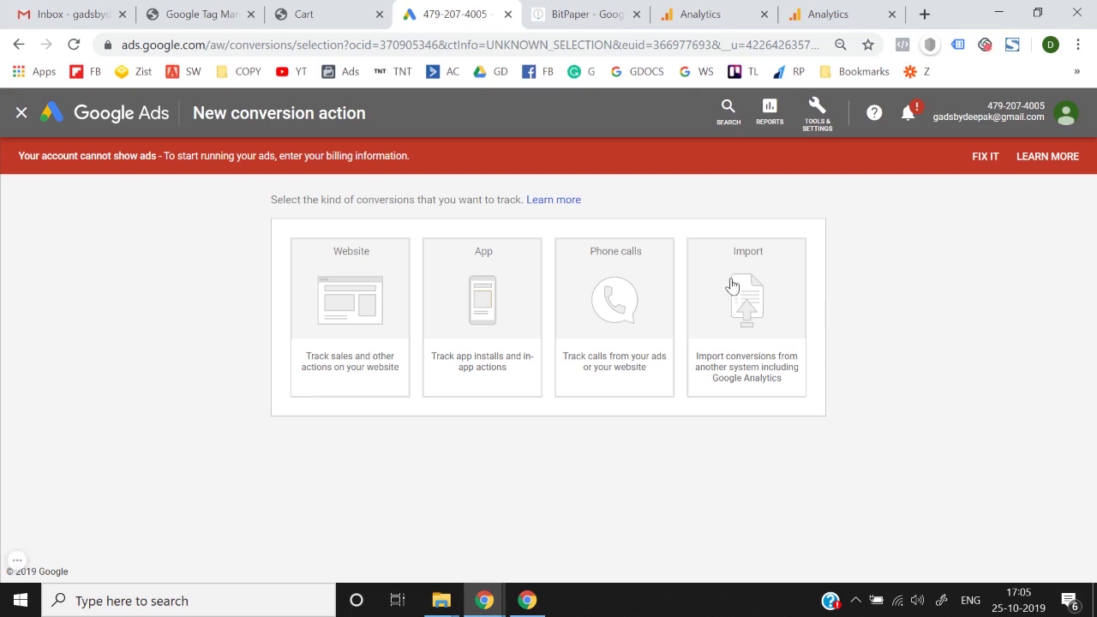
pyautogui.click(731, 286)
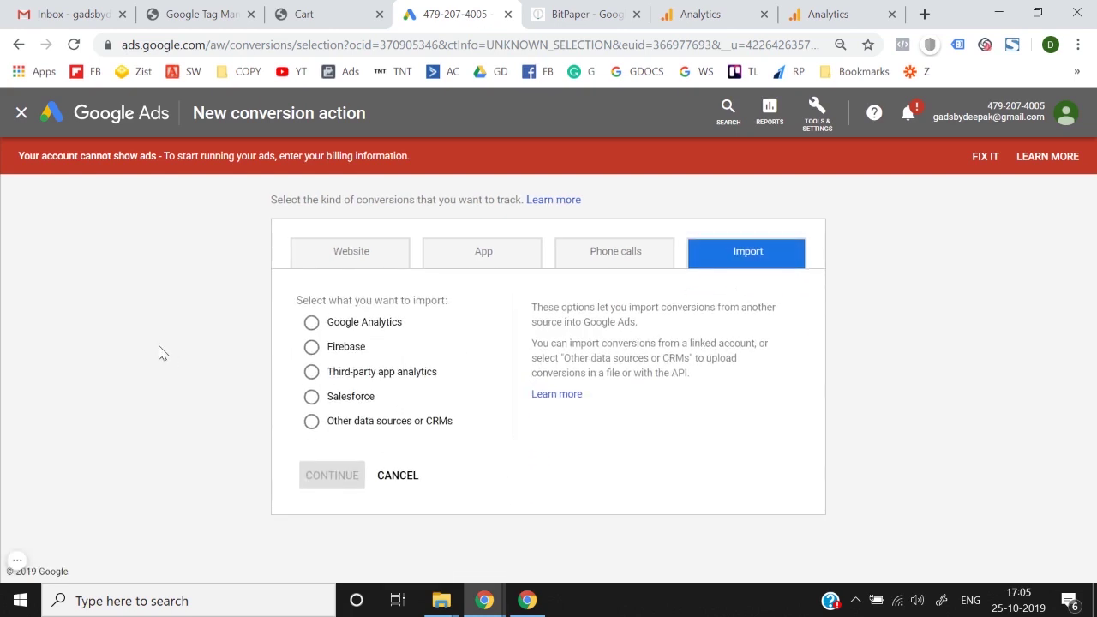
pyautogui.click(339, 331)
pyautogui.click(332, 480)
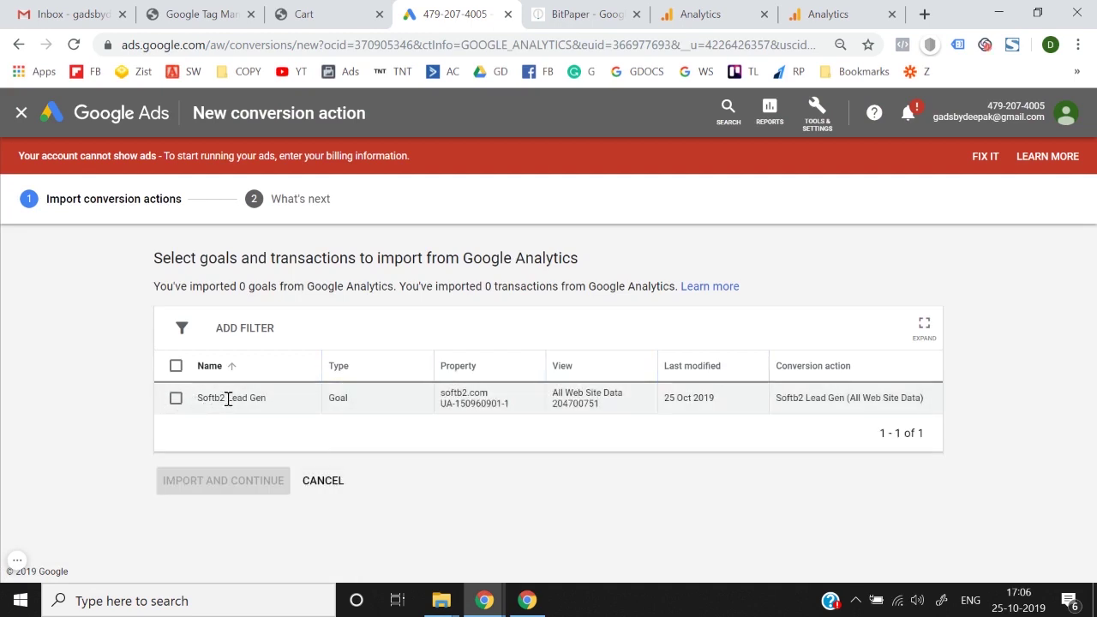
# Step: Import the Softb2 Lead Gen goal as a conversion action, finish the import and dismiss the feedback survey
pyautogui.click(176, 400)
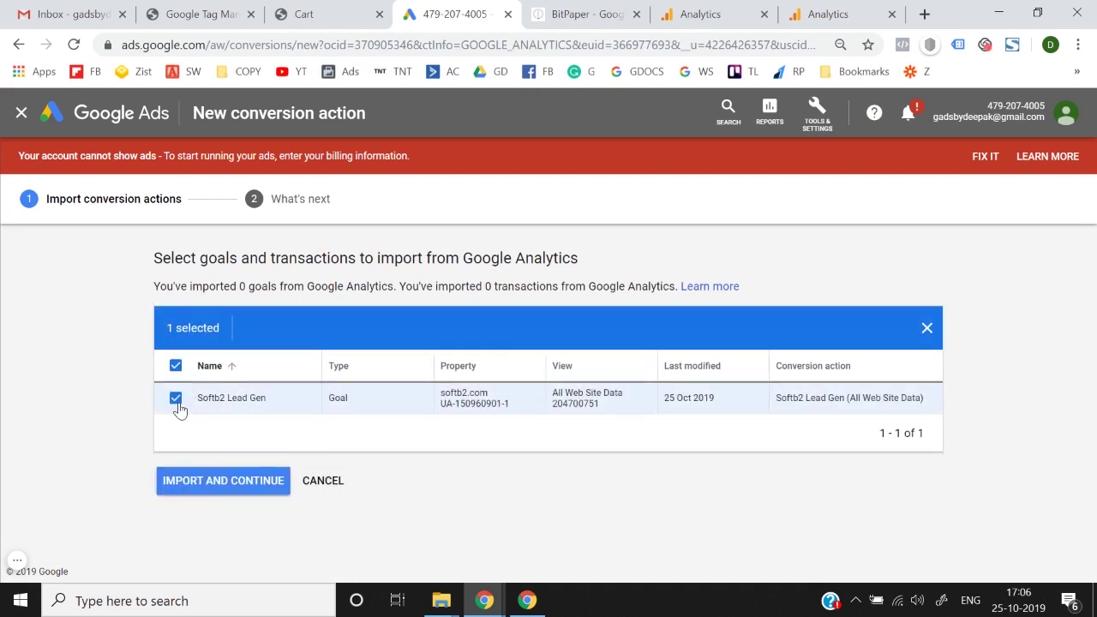
pyautogui.click(214, 483)
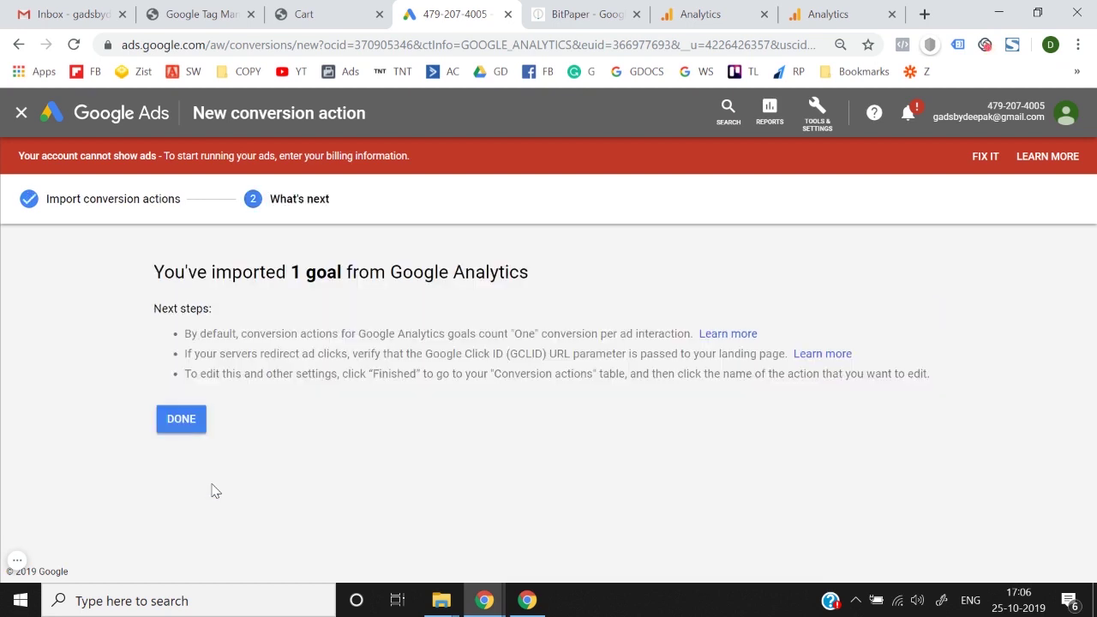
pyautogui.click(176, 421)
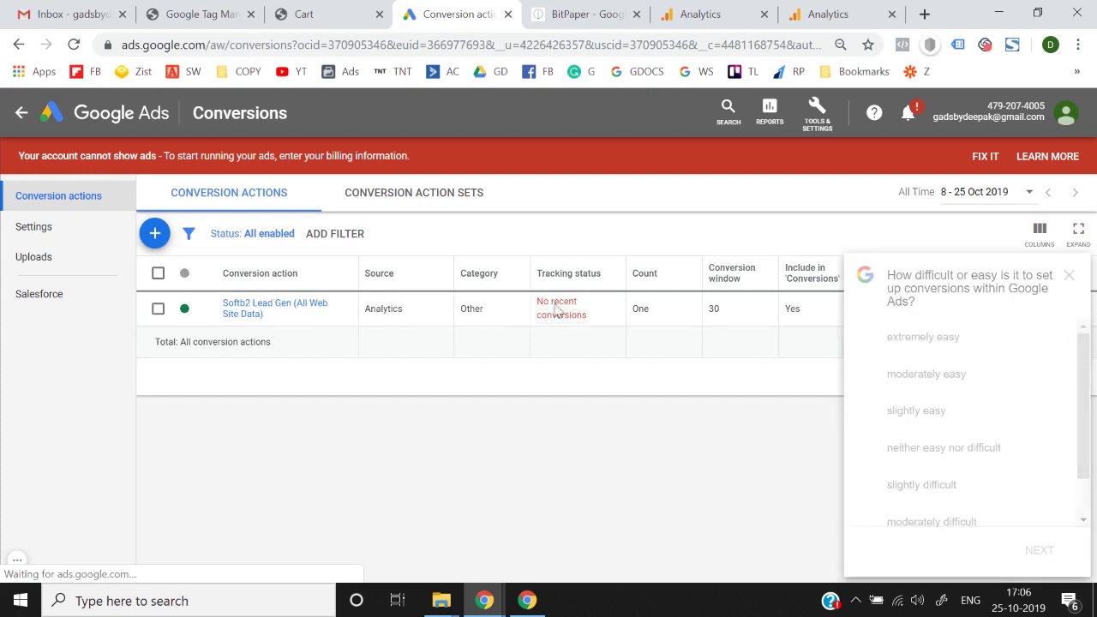
pyautogui.click(1069, 275)
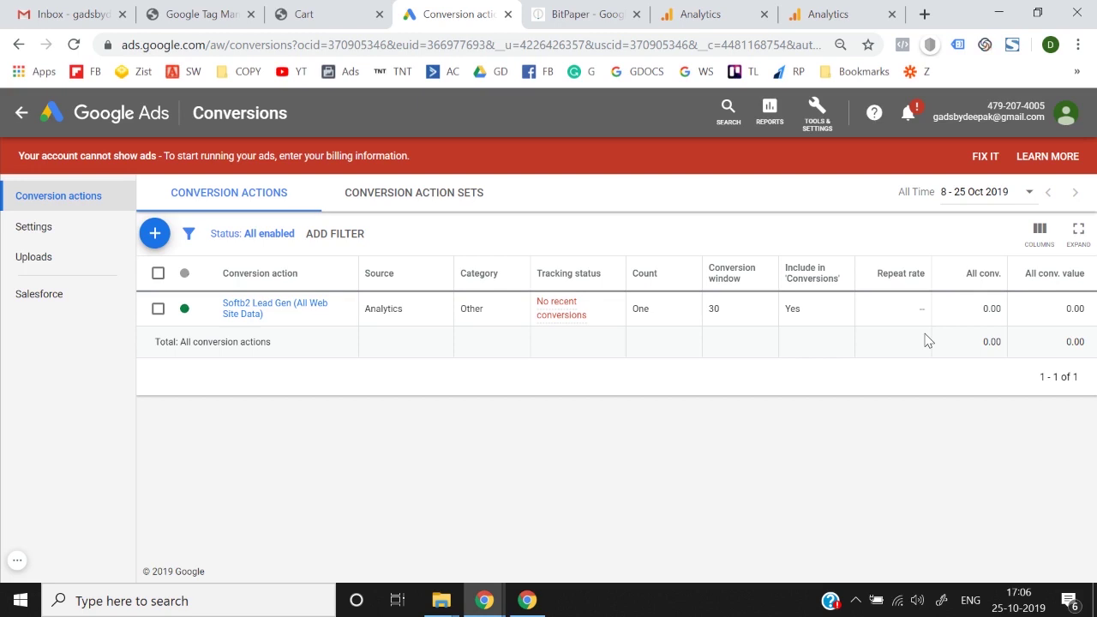
# Step: Compare the Analytics home page and goals list with the imported Softb2 Lead Gen entry in the Google Ads conversion actions table
pyautogui.click(844, 14)
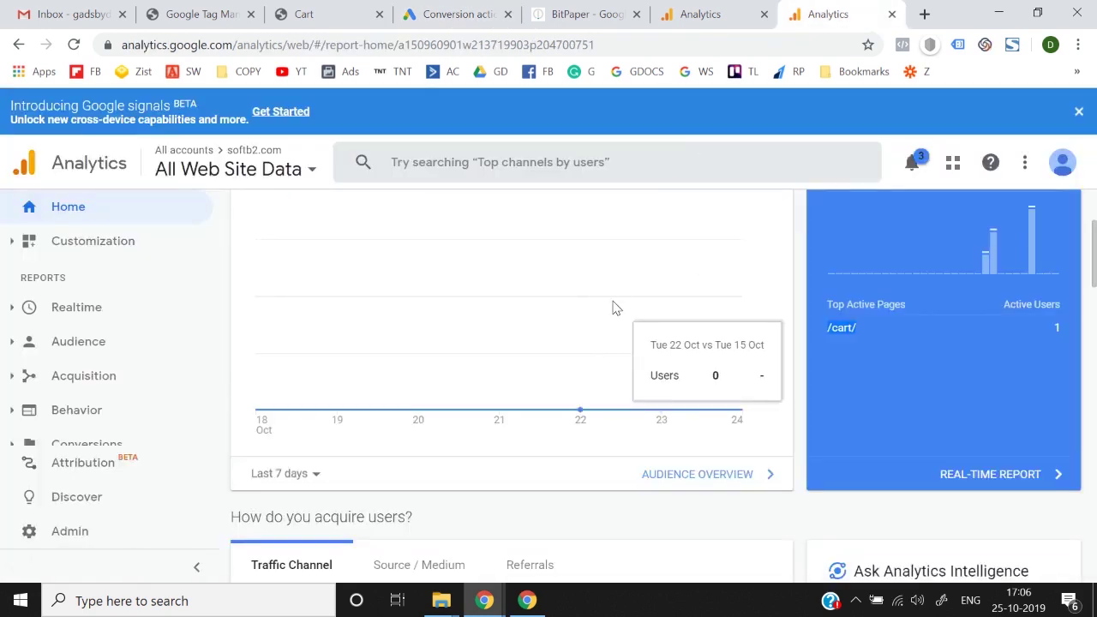
pyautogui.click(701, 10)
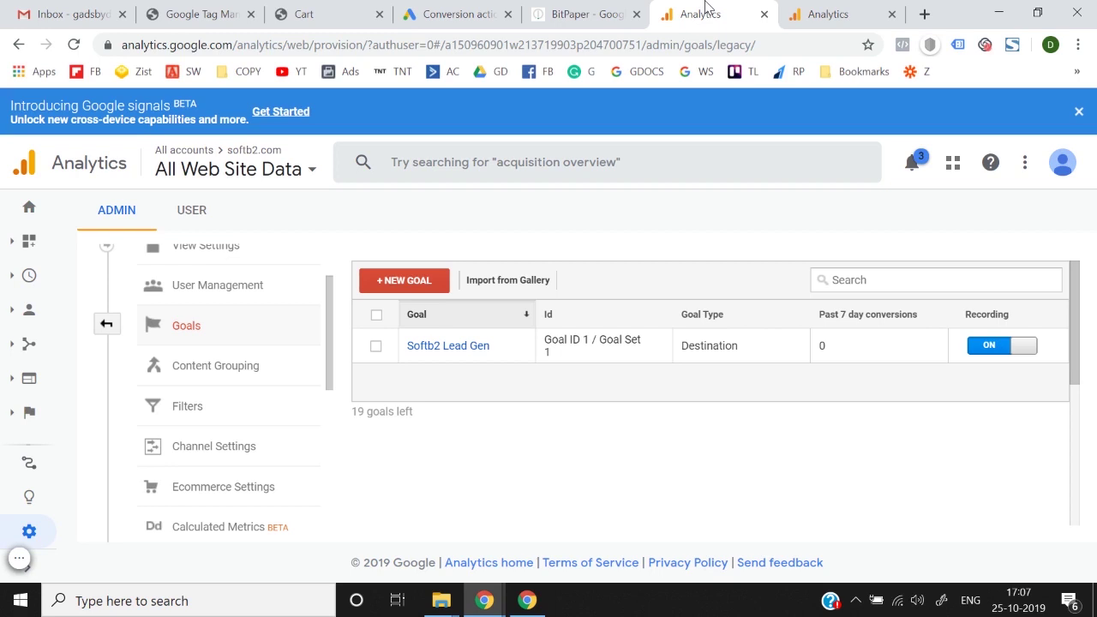
pyautogui.click(470, 6)
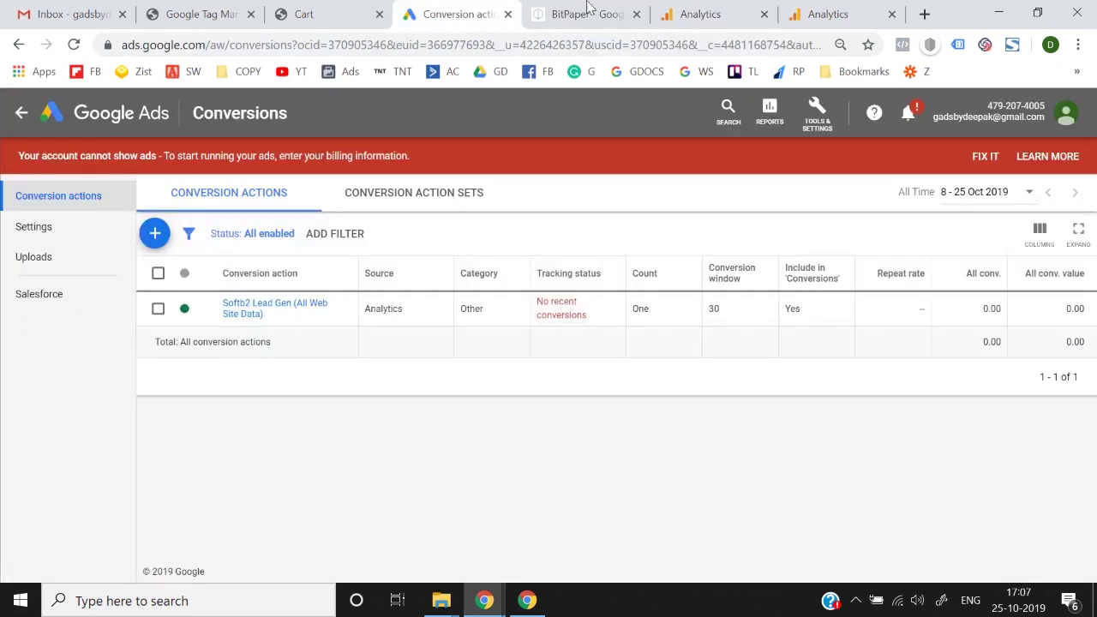
pyautogui.hotkey('ctrl', '6')
pyautogui.click(476, 9)
pyautogui.hotkey('ctrl', '5')
pyautogui.hotkey('ctrl', '6')
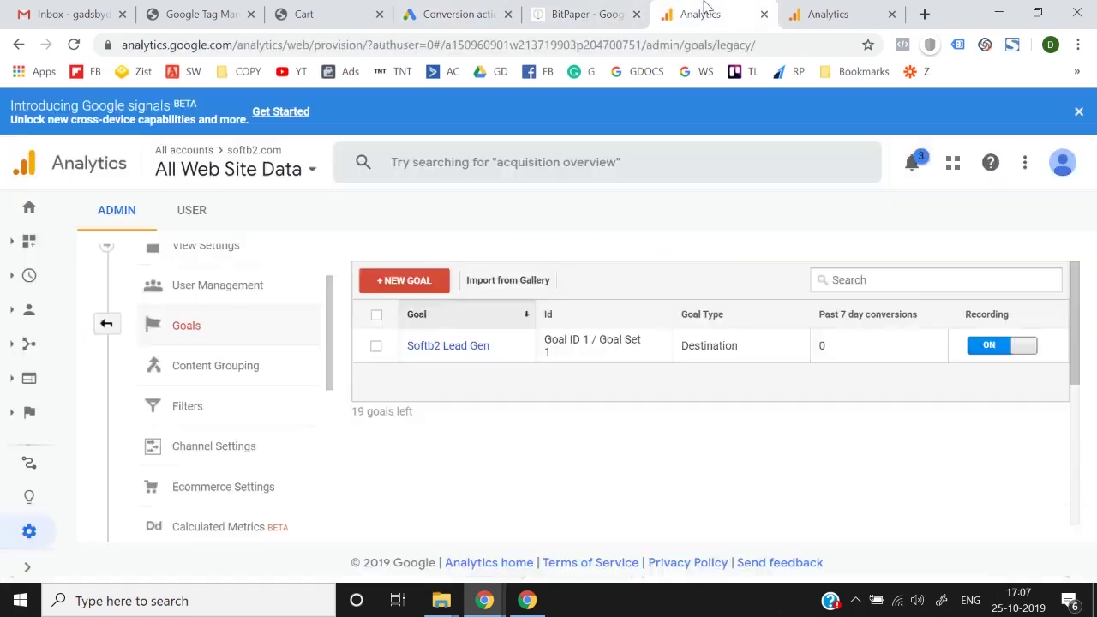
pyautogui.click(446, 9)
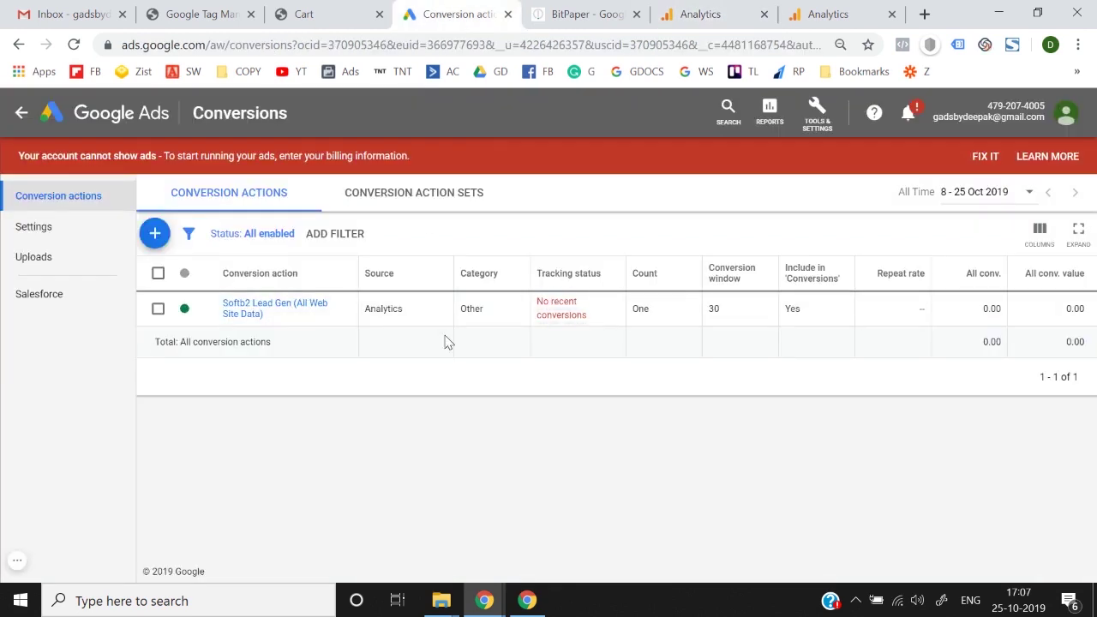